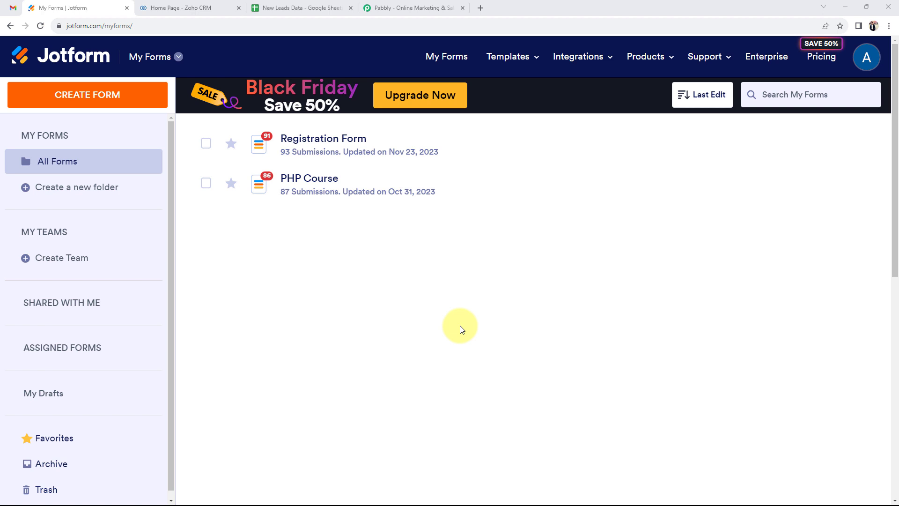
# Step: Switch to Pabbly and open the Pabbly Connect dashboard
pyautogui.click(407, 7)
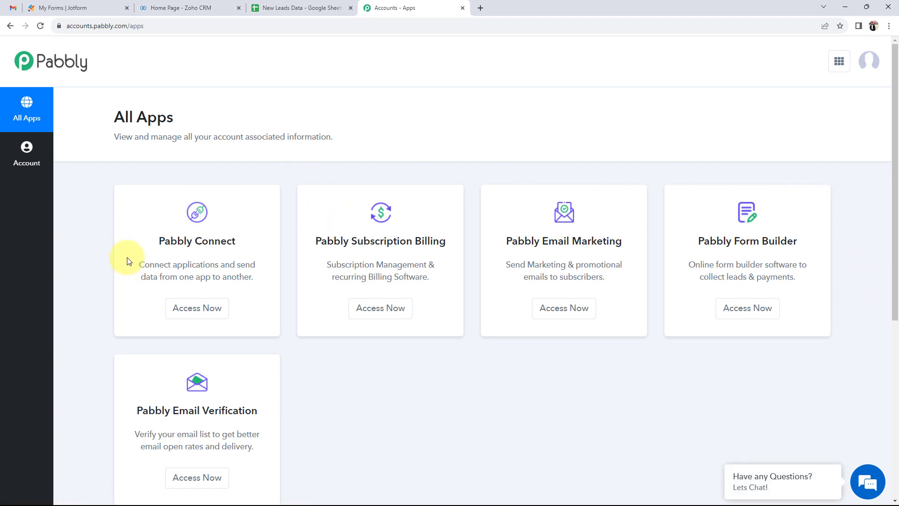
pyautogui.moveTo(151, 247); pyautogui.dragTo(237, 245)
pyautogui.click(200, 313)
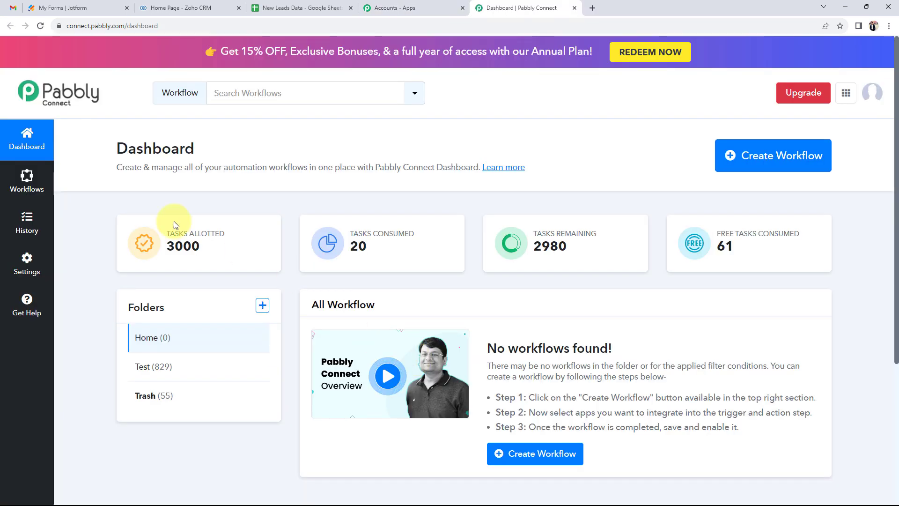
pyautogui.moveTo(82, 139); pyautogui.dragTo(274, 141)
pyautogui.click(297, 140)
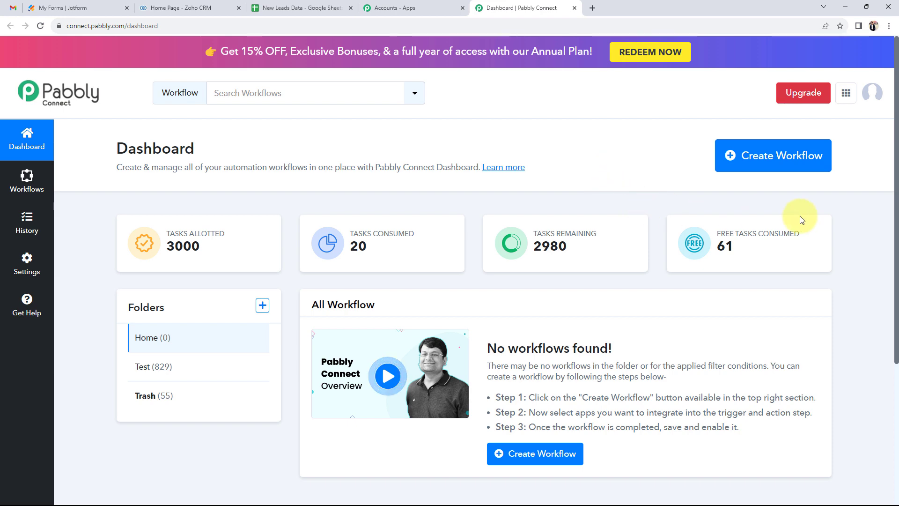
# Step: Create a workflow named "Create Zoho CRM Contact, Add Data in Google Sheets & Send E…" in the Home folder
pyautogui.click(758, 154)
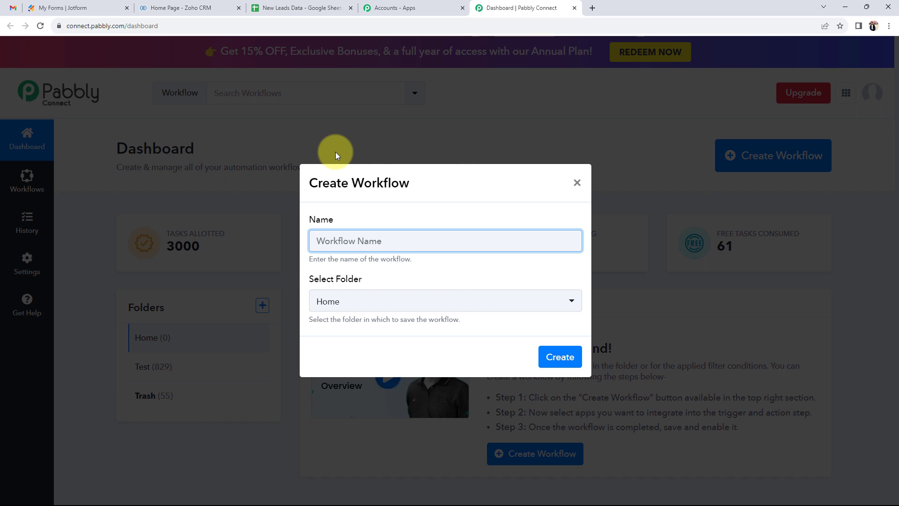
pyautogui.hotkey('ctrl', 'v')
pyautogui.click(335, 255)
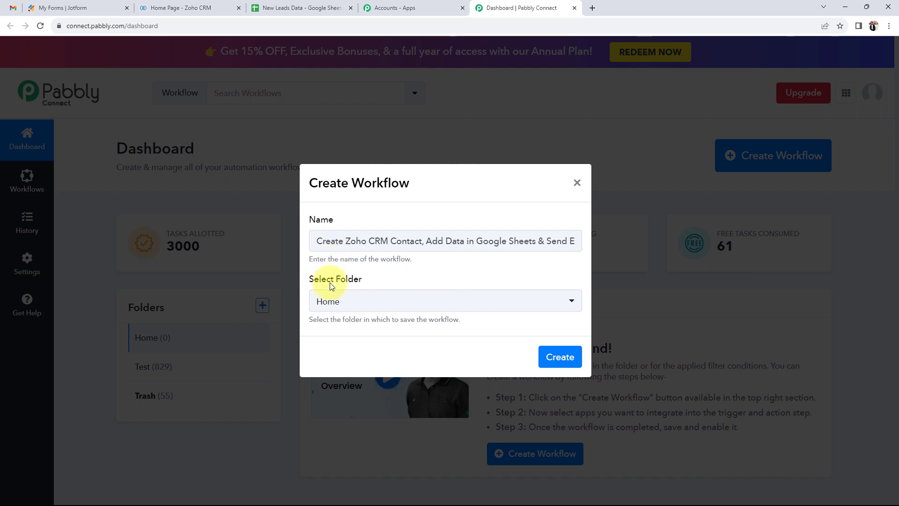
pyautogui.click(331, 302)
pyautogui.click(331, 358)
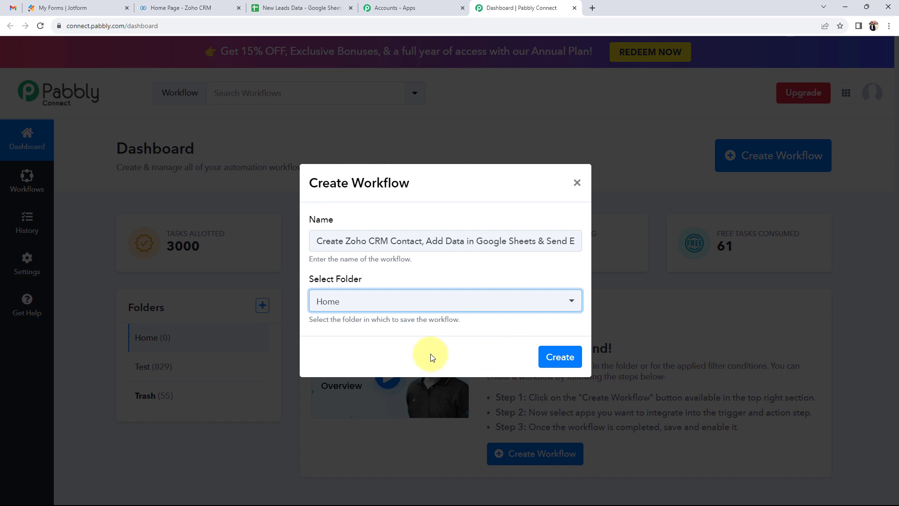
pyautogui.click(553, 368)
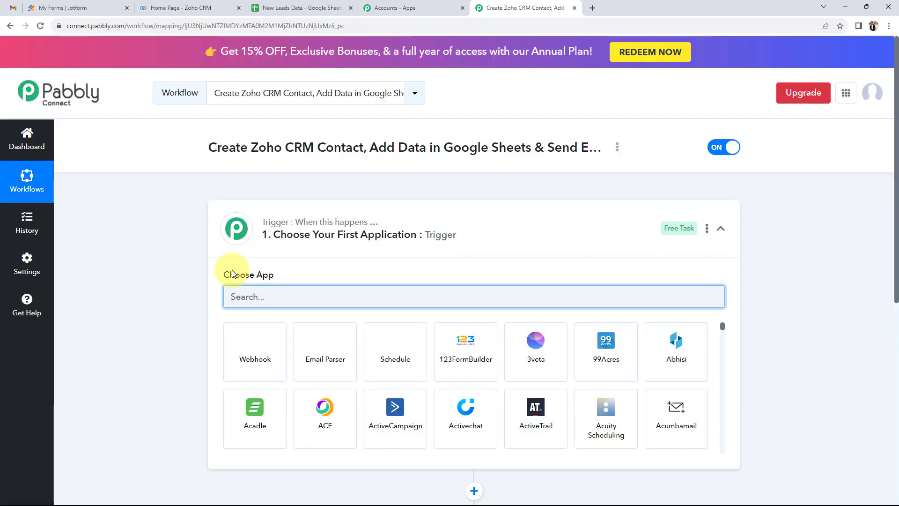
# Step: Find Webhook among the trigger apps and set it as the workflow's trigger application
pyautogui.click(541, 250)
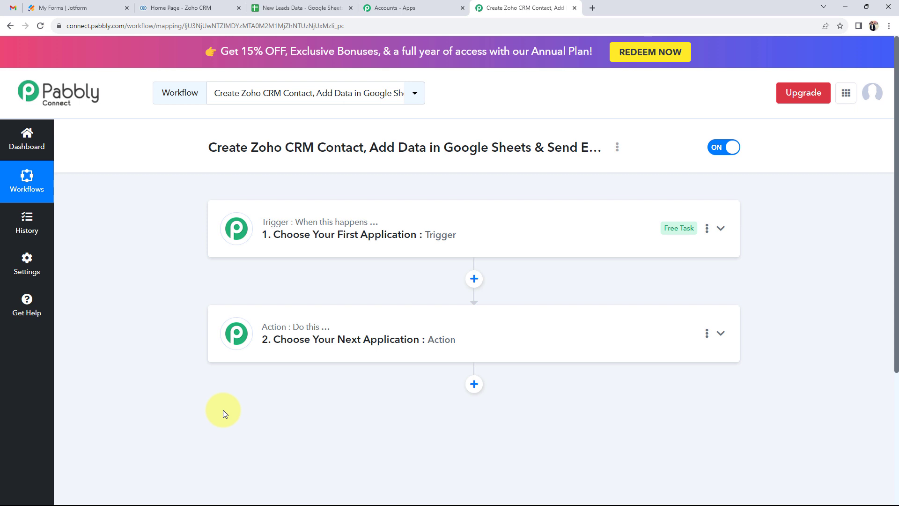
pyautogui.click(345, 248)
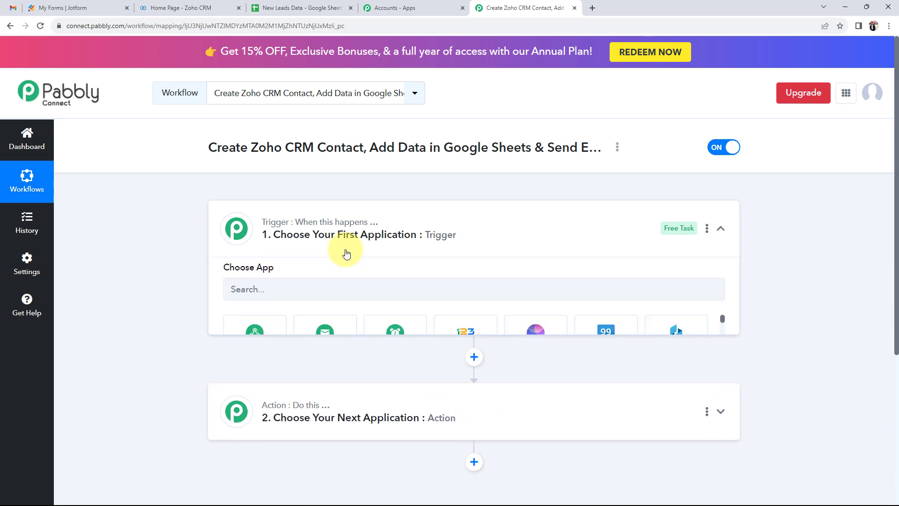
pyautogui.write('web')
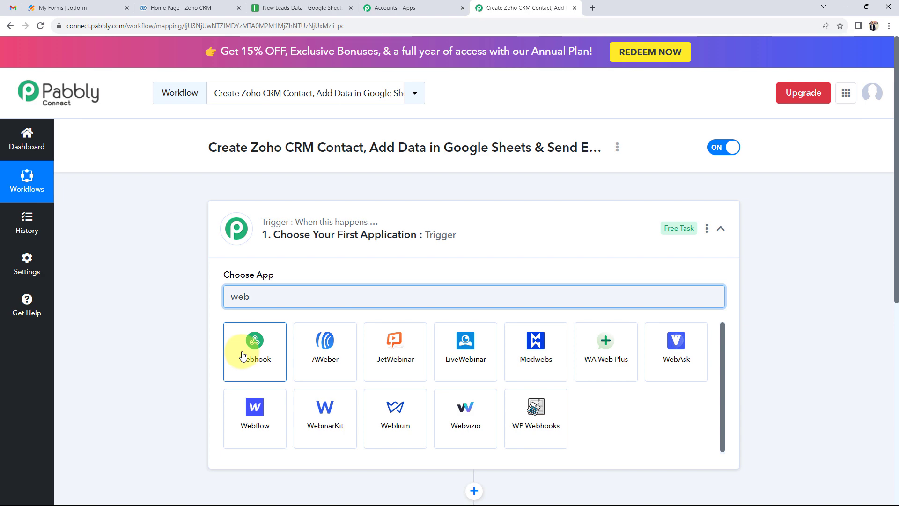
pyautogui.click(242, 355)
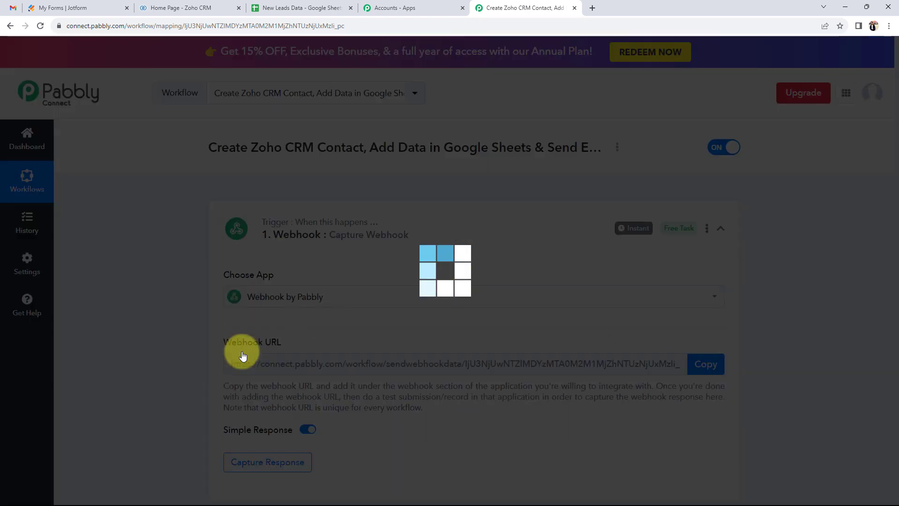
pyautogui.scroll(-2, 184, 350)
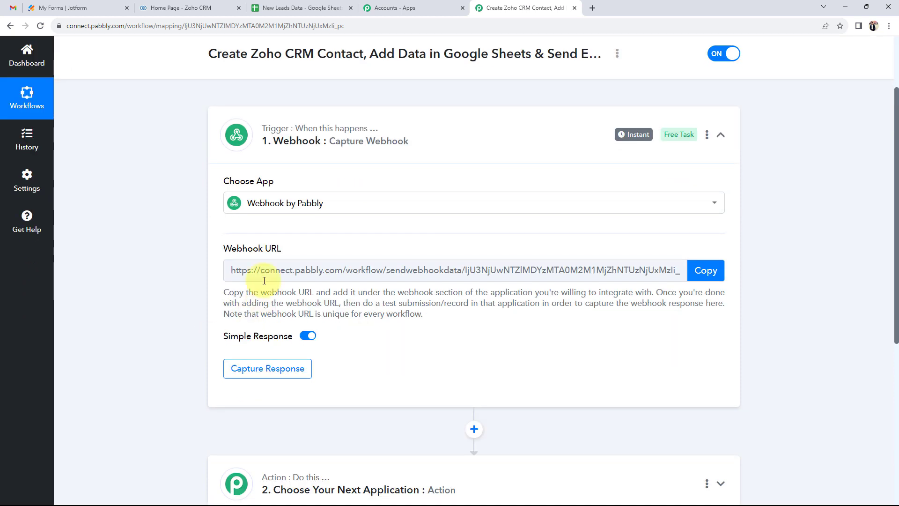
# Step: Look over the webhook URL field, the Jotform forms list, the Zoho CRM home page and the New Leads Data spreadsheet
pyautogui.moveTo(223, 250); pyautogui.dragTo(282, 254)
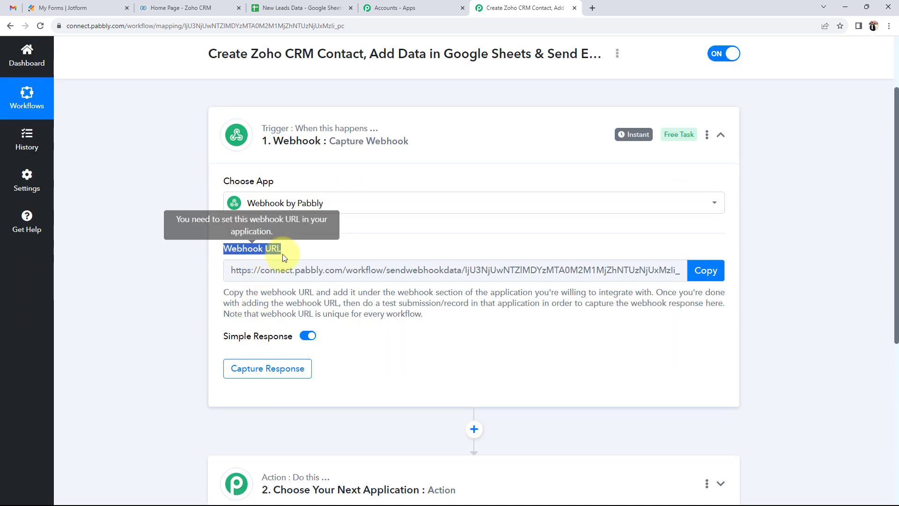
pyautogui.click(173, 280)
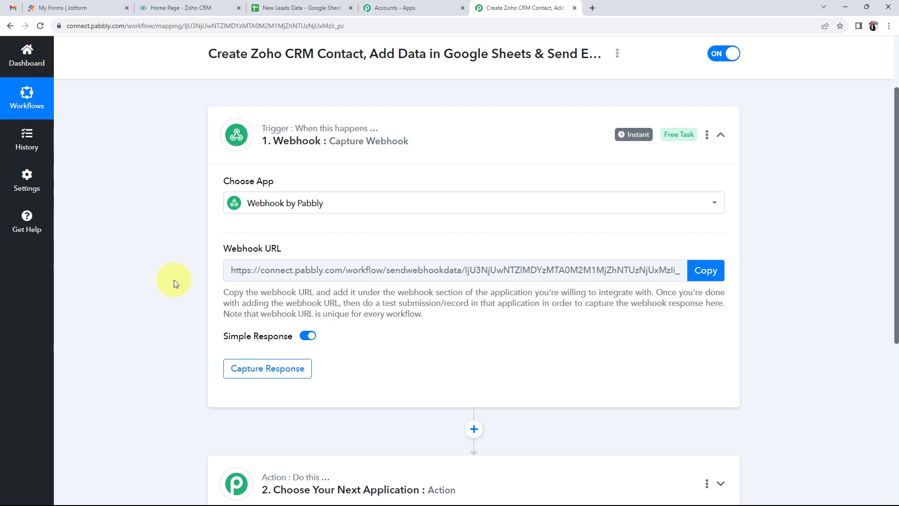
pyautogui.moveTo(218, 252); pyautogui.dragTo(281, 256)
pyautogui.click(121, 298)
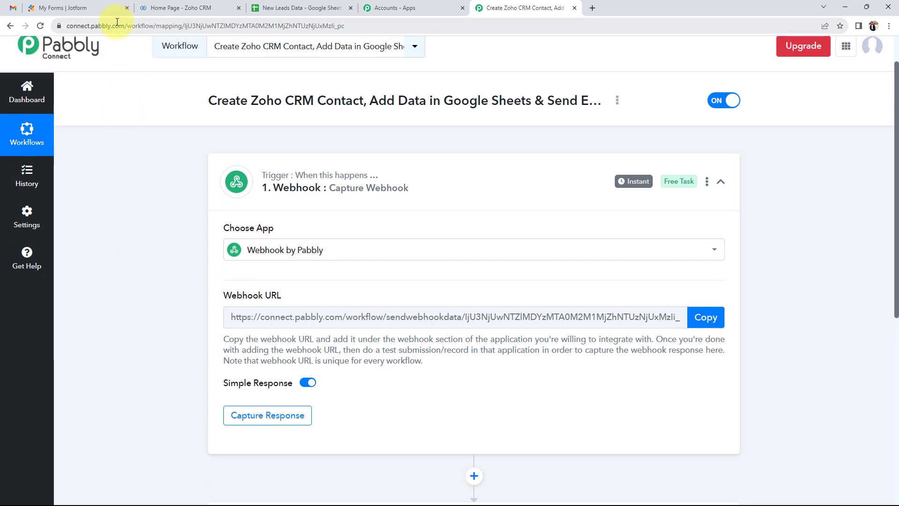
pyautogui.click(109, 12)
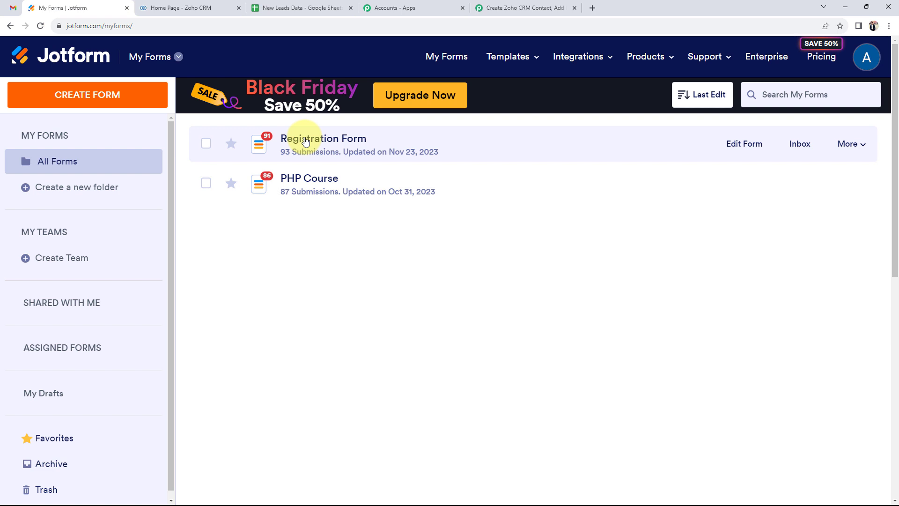
pyautogui.click(227, 7)
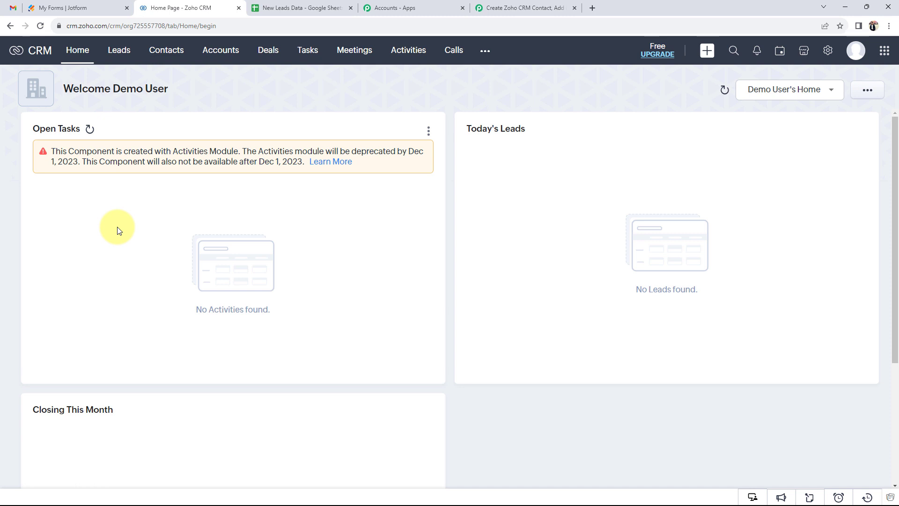
pyautogui.click(76, 172)
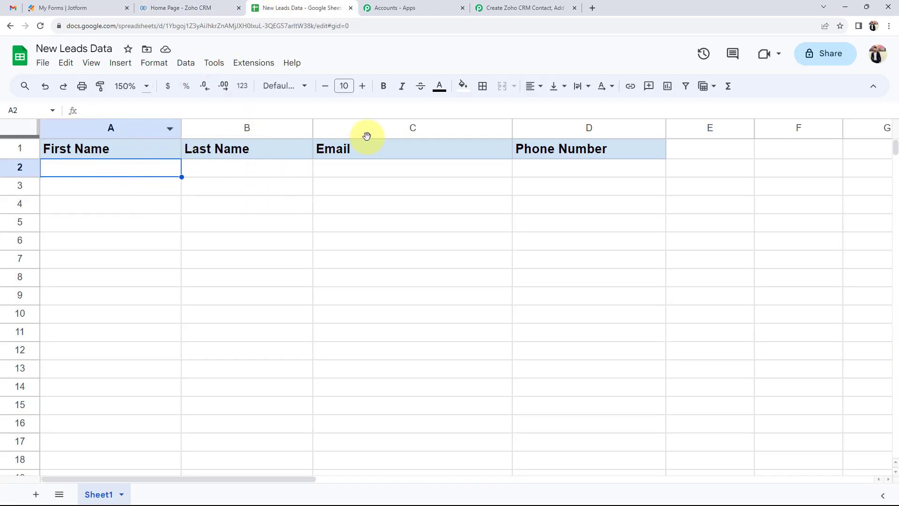
pyautogui.click(540, 172)
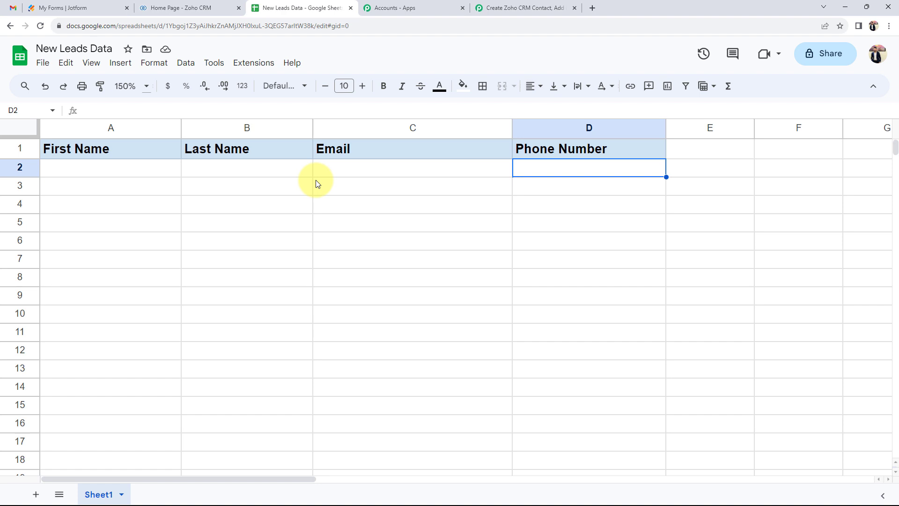
# Step: Return to the Pabbly Connect workflow and copy the trigger's webhook URL
pyautogui.click(498, 7)
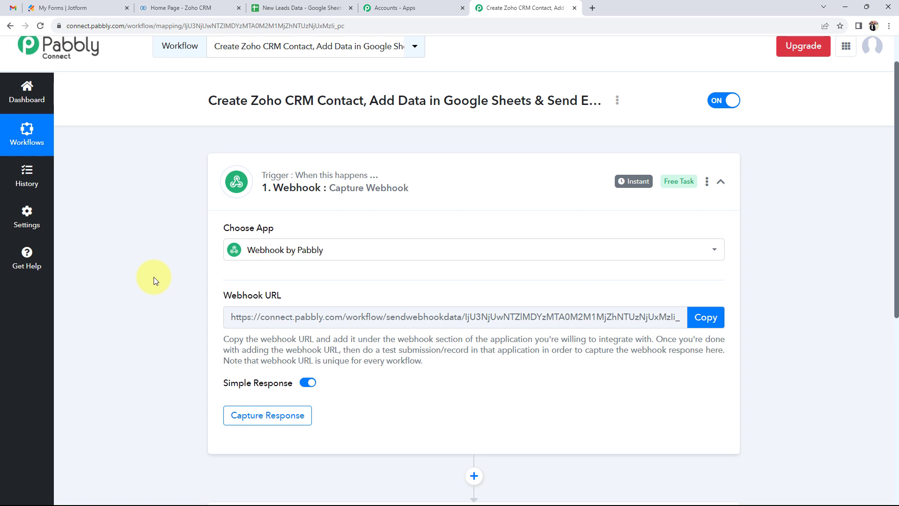
pyautogui.moveTo(224, 295); pyautogui.dragTo(294, 295)
pyautogui.click(153, 308)
pyautogui.scroll(-2, 157, 312)
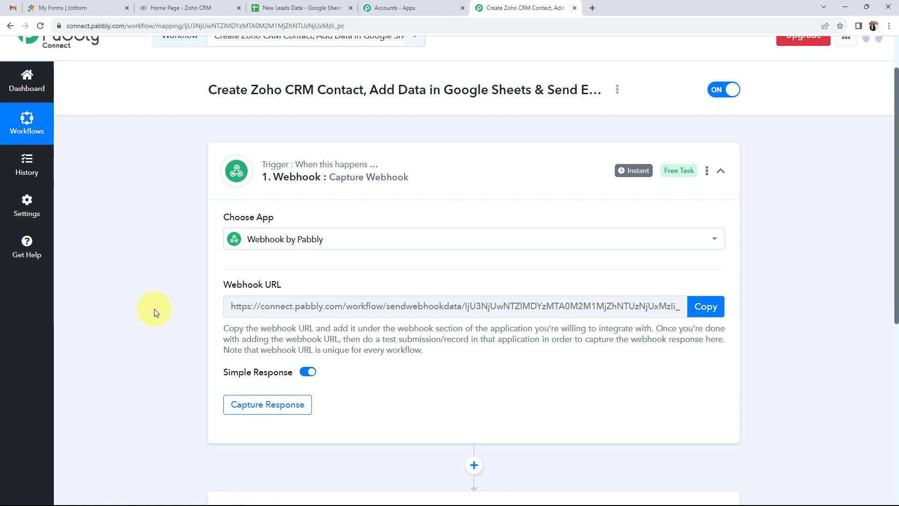
pyautogui.click(711, 227)
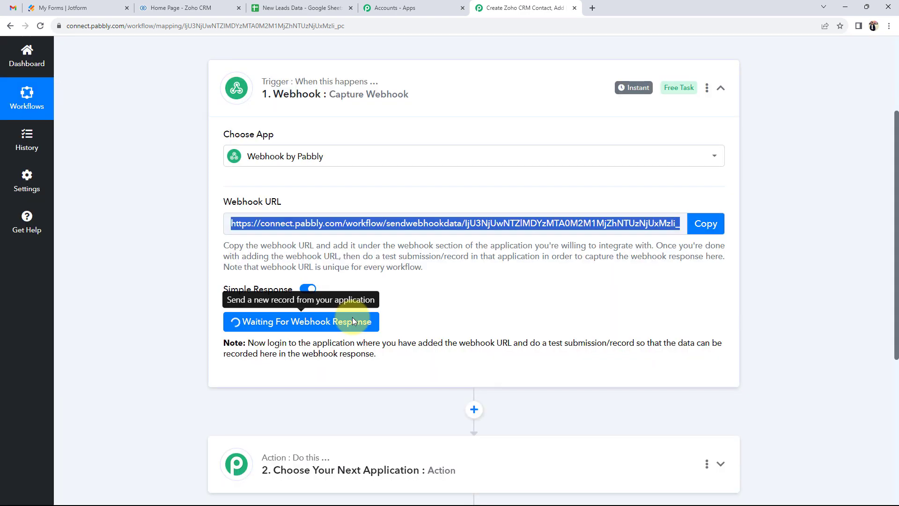
# Step: Switch to Jotform and open the Registration Form for editing
pyautogui.click(102, 13)
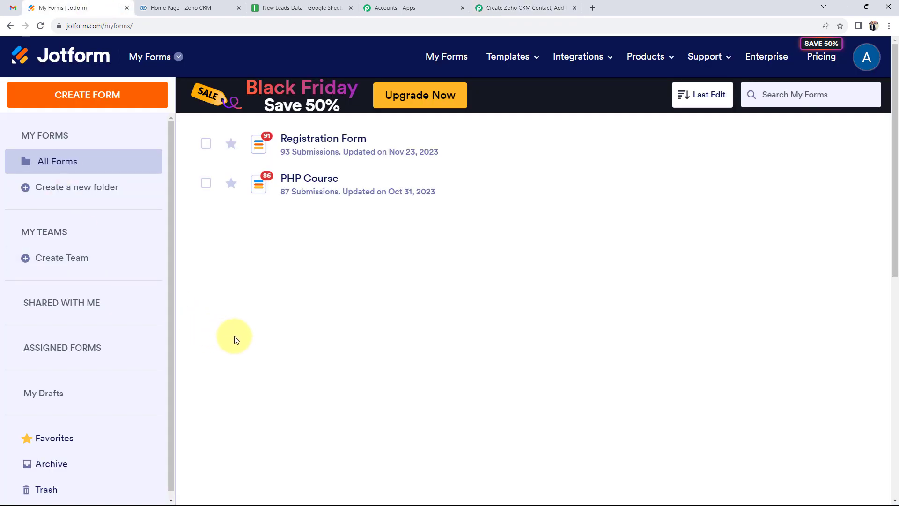
pyautogui.moveTo(221, 151)
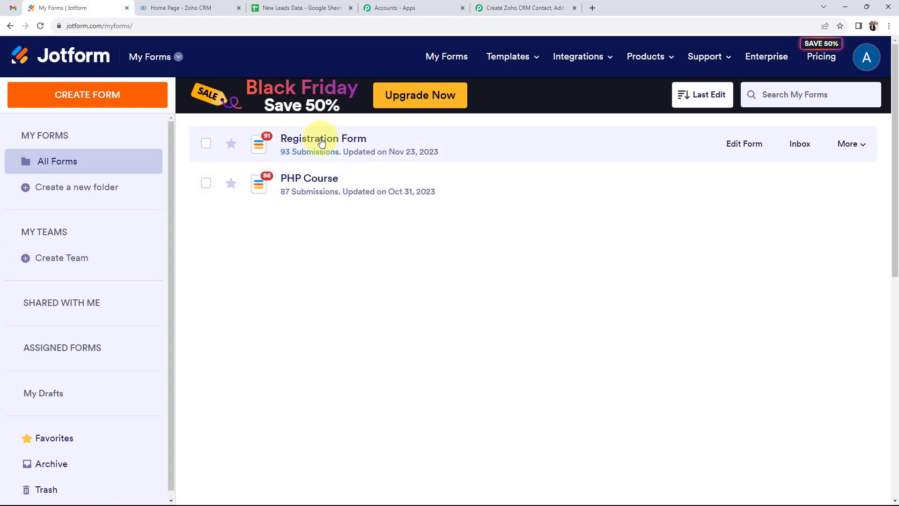
pyautogui.click(304, 143)
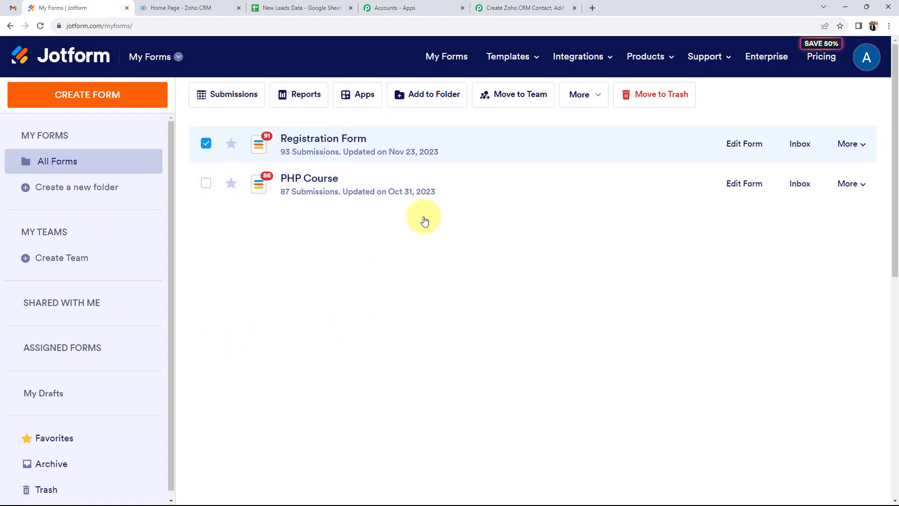
pyautogui.click(763, 148)
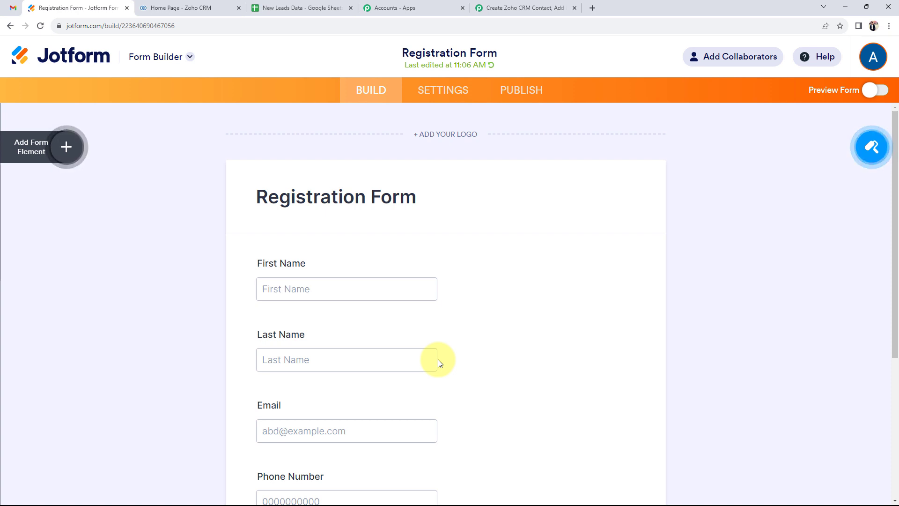
# Step: Find the Webhooks integration for the Registration Form by searching for "web" and open its setup
pyautogui.scroll(-3, 440, 364)
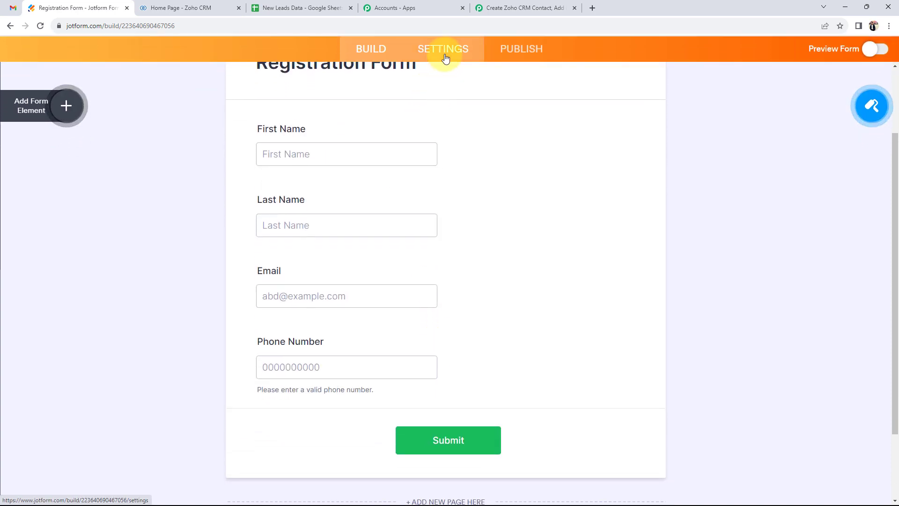
pyautogui.click(443, 57)
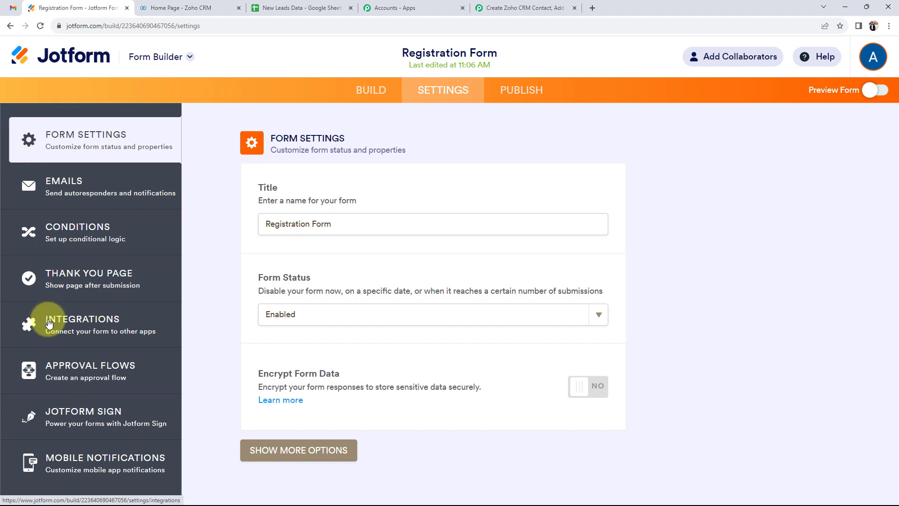
pyautogui.click(72, 324)
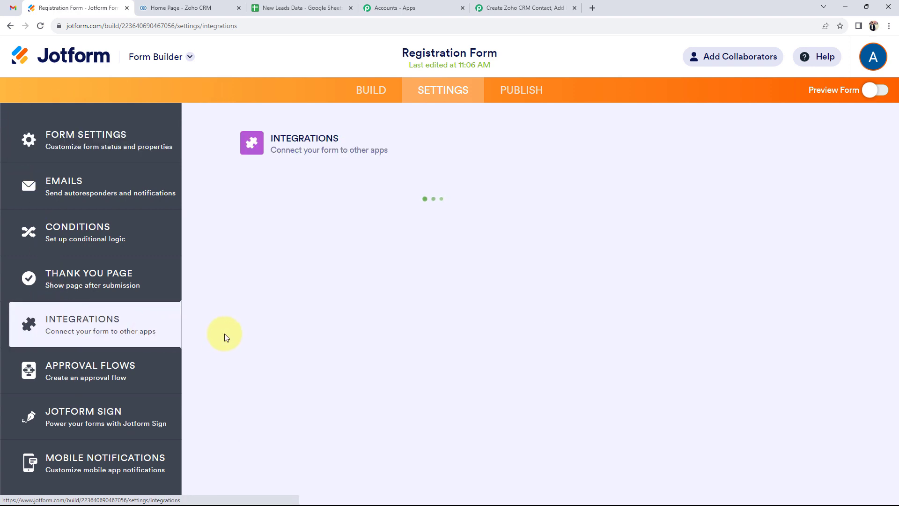
pyautogui.click(475, 171)
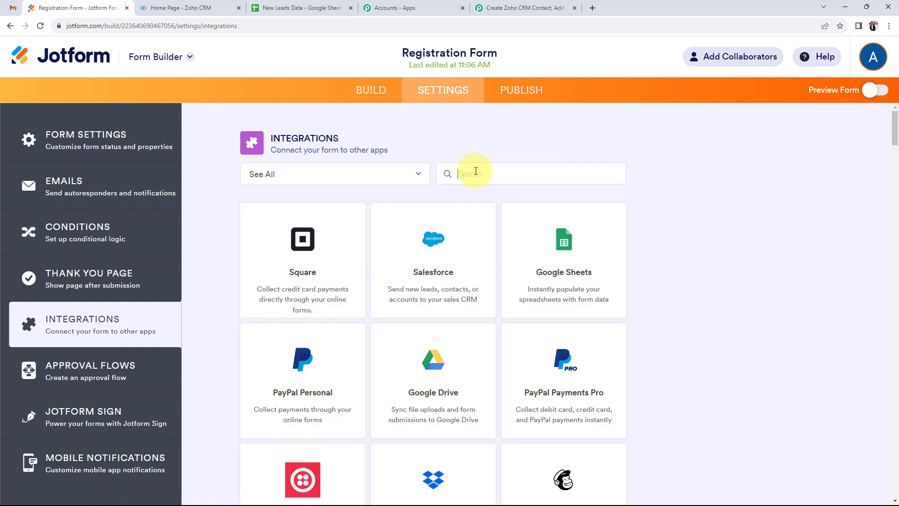
pyautogui.write('web')
pyautogui.click(433, 241)
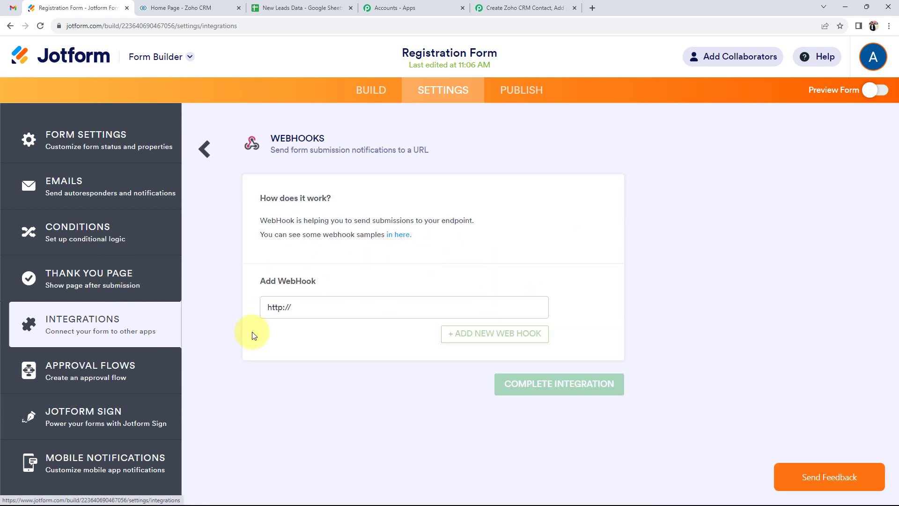
# Step: Replace the placeholder webhook address with the webhook URL copied from Pabbly Connect and complete the integration
pyautogui.tripleClick(259, 304)
pyautogui.press('BackSpace')
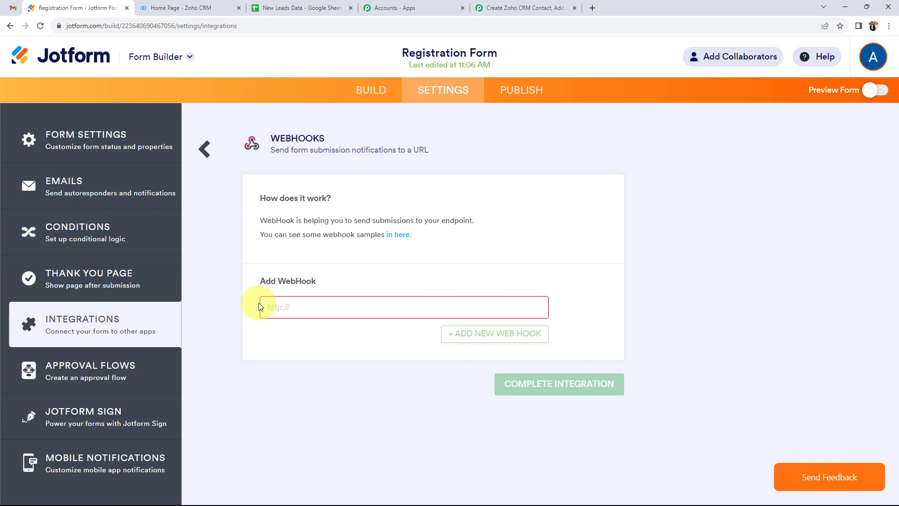
pyautogui.click(517, 8)
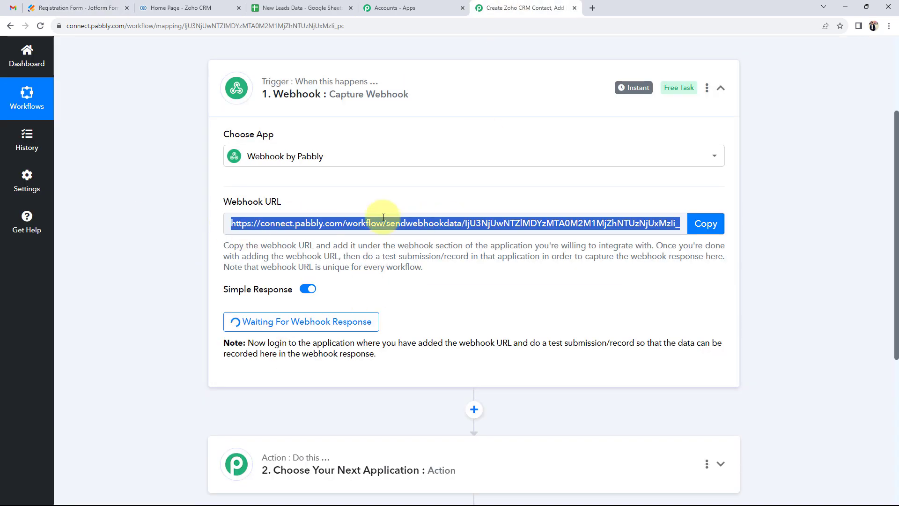
pyautogui.click(702, 232)
pyautogui.click(78, 7)
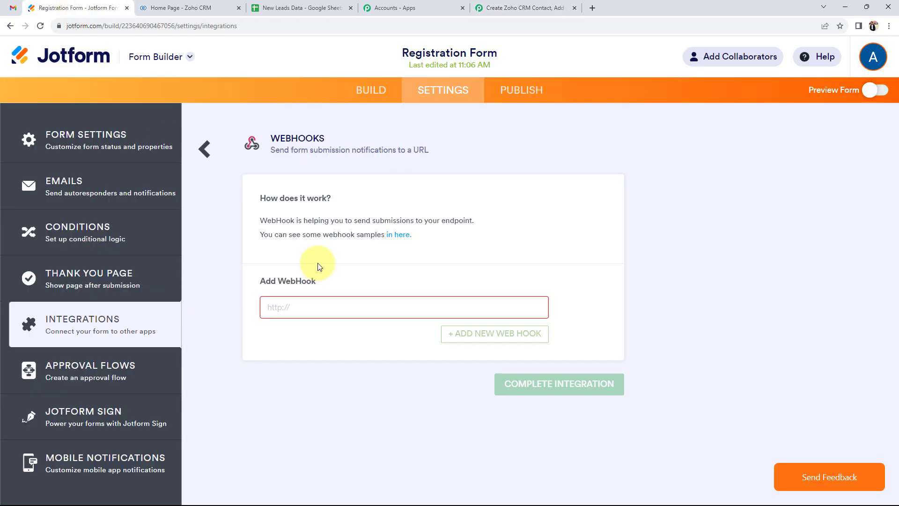
pyautogui.hotkey('ctrl', 'v')
pyautogui.click(519, 390)
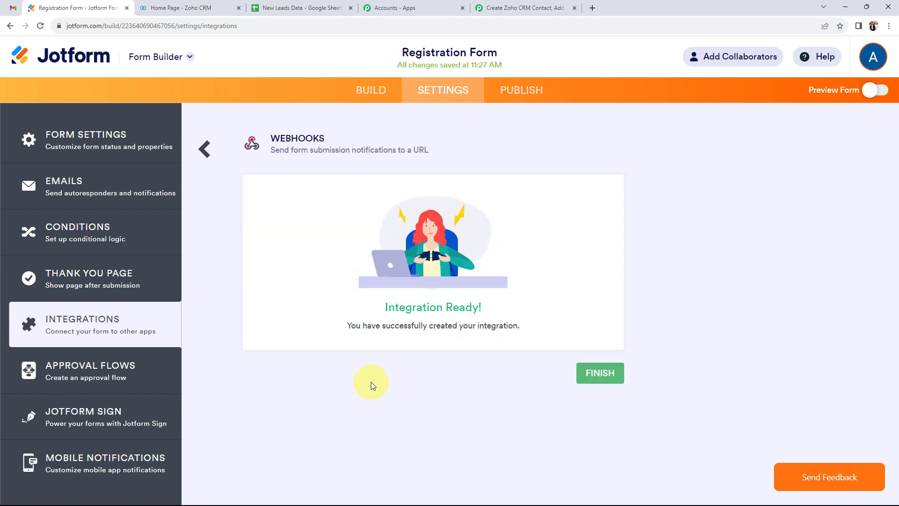
# Step: Finish the Webhooks integration in Jotform and switch to the webhook trigger of the Pabbly Connect workflow
pyautogui.click(600, 374)
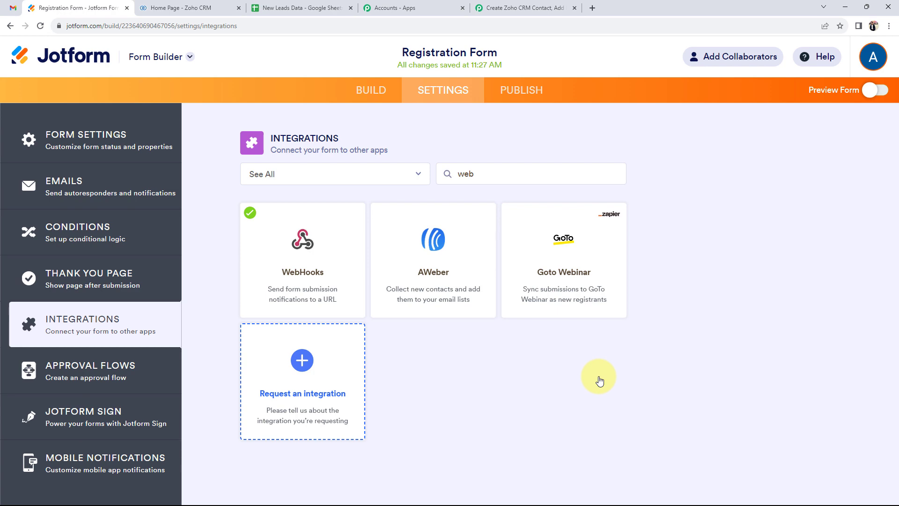
pyautogui.click(522, 8)
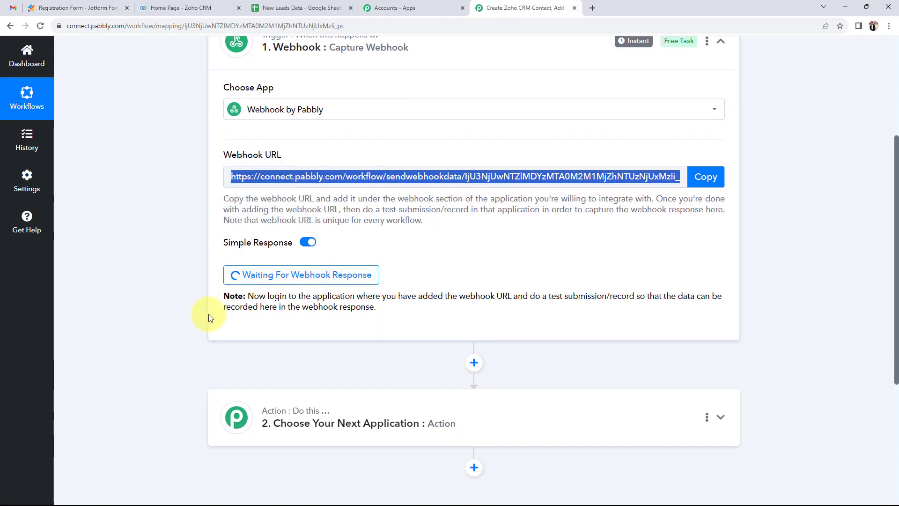
pyautogui.scroll(2, 189, 287)
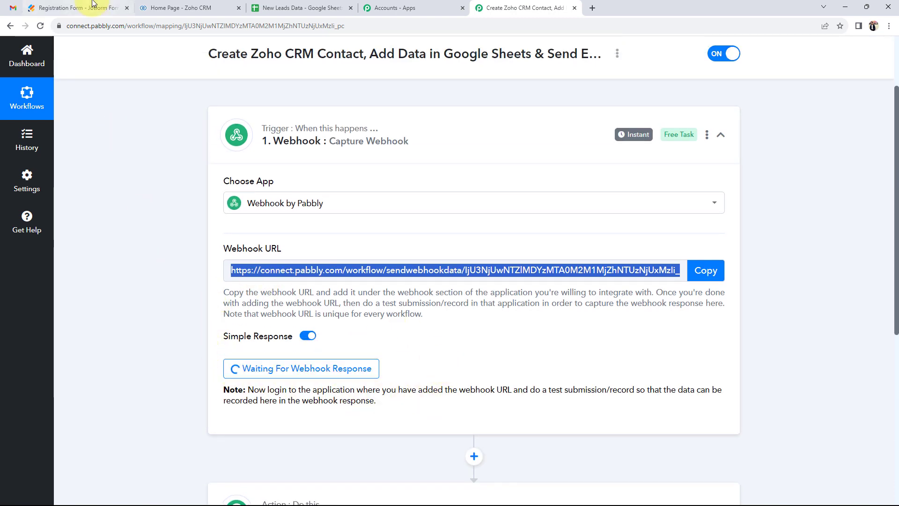
# Step: Open the Registration Form's preview in Jotform and check the trigger's webhook response status in Pabbly Connect
pyautogui.click(75, 7)
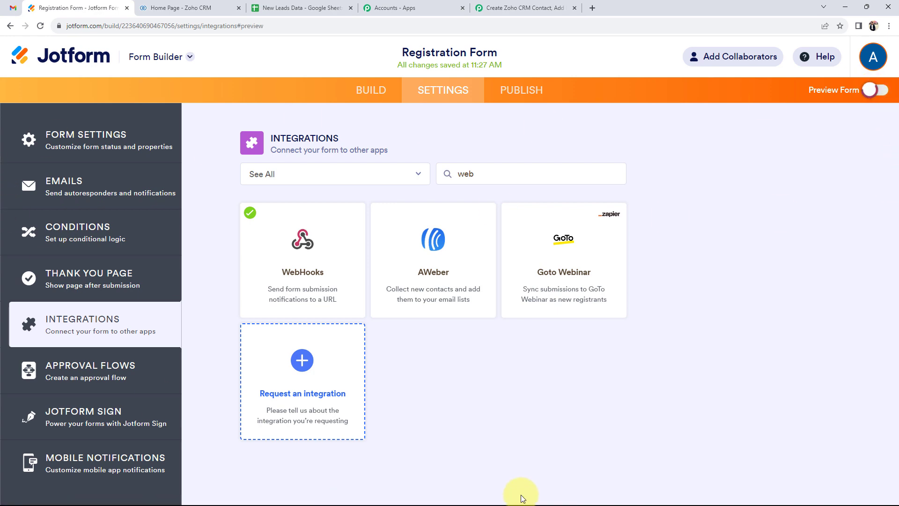
pyautogui.scroll(-2, 382, 323)
pyautogui.click(487, 8)
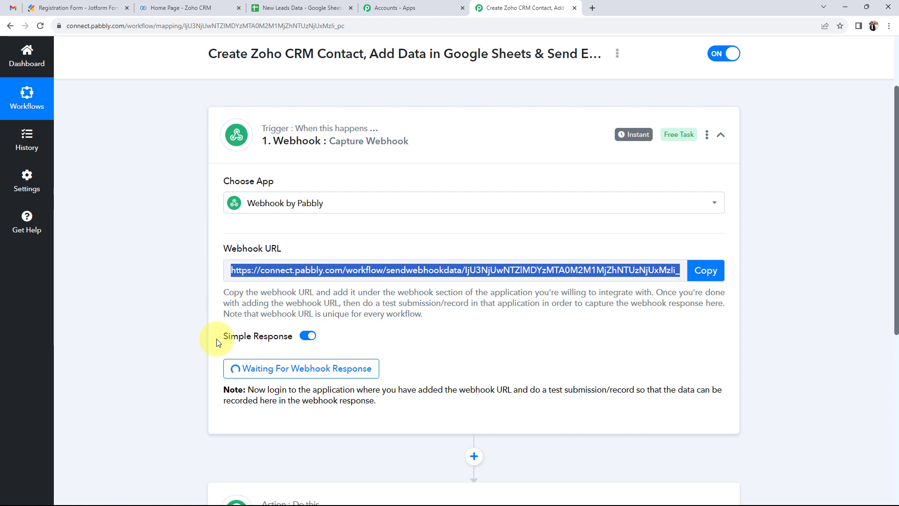
pyautogui.moveTo(231, 248); pyautogui.dragTo(288, 241)
pyautogui.click(164, 237)
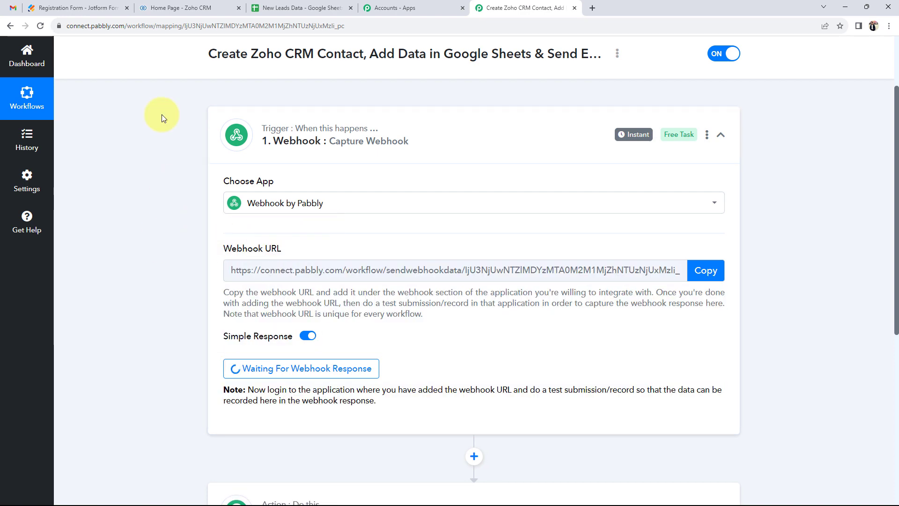
# Step: Fill in the Jotform preview with a sample first name, last name, email and phone number, and submit the test entry
pyautogui.click(111, 8)
pyautogui.click(315, 154)
pyautogui.click(313, 182)
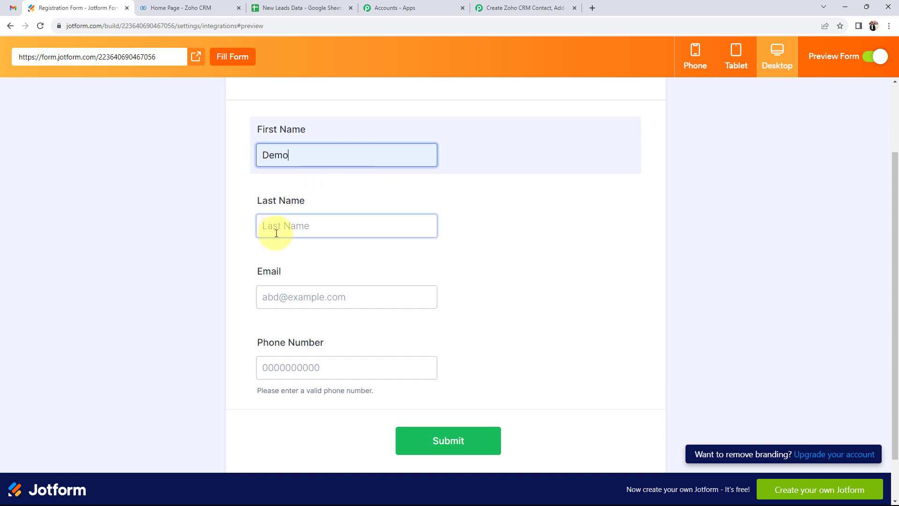
pyautogui.click(277, 233)
pyautogui.click(324, 252)
pyautogui.click(302, 300)
pyautogui.click(328, 324)
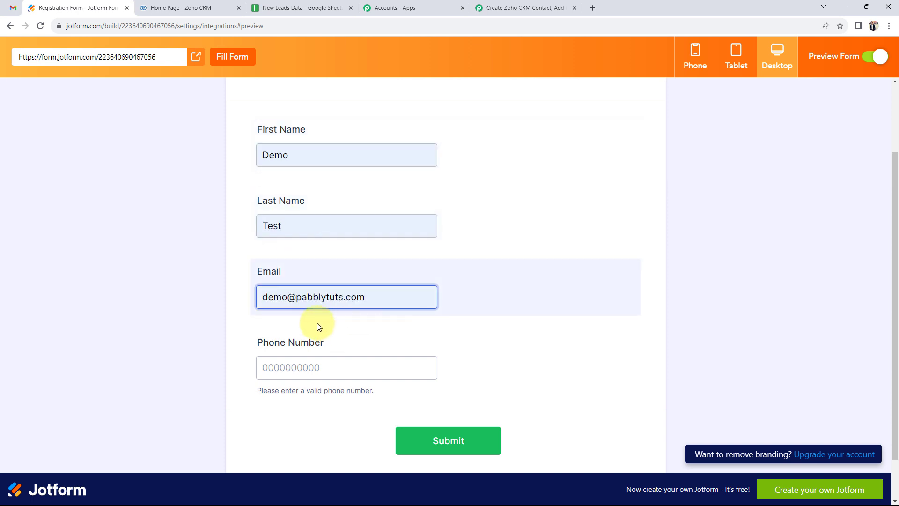
pyautogui.click(330, 369)
pyautogui.click(324, 410)
pyautogui.click(211, 399)
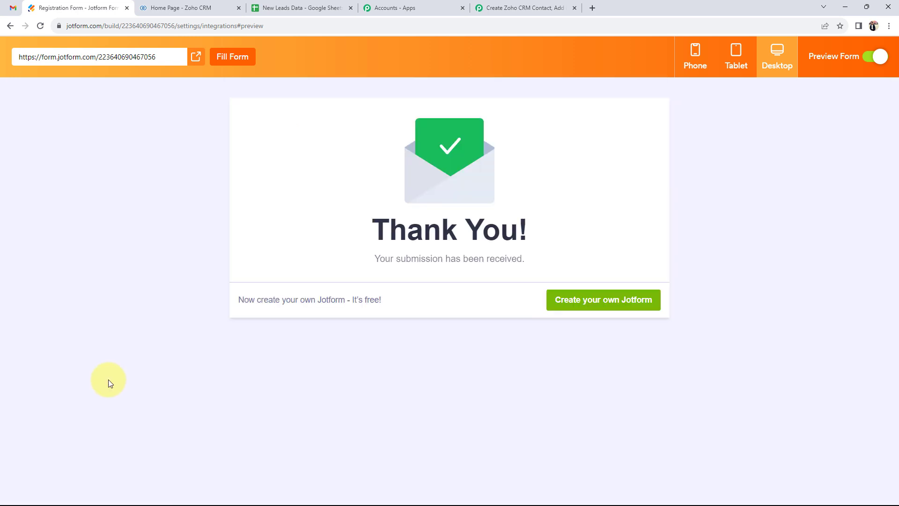
pyautogui.moveTo(375, 258); pyautogui.dragTo(527, 255)
pyautogui.click(57, 256)
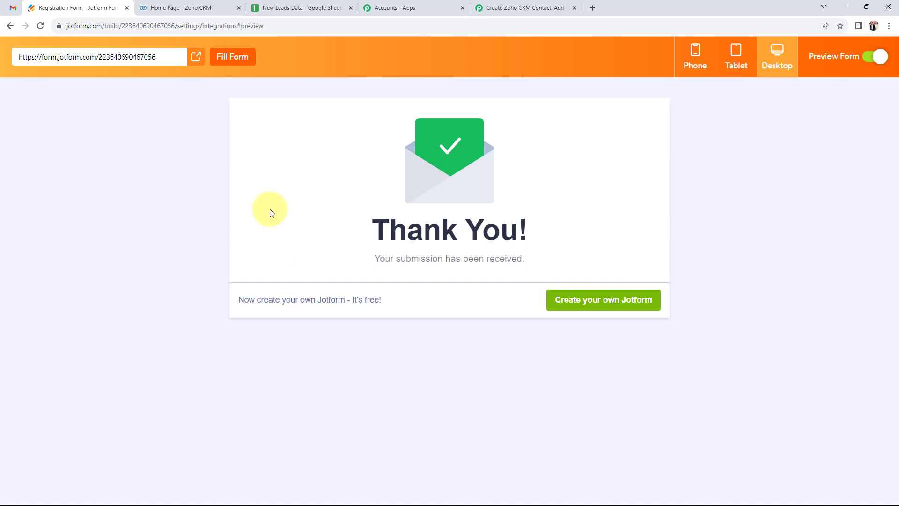
# Step: Switch to Pabbly Connect and examine the first name, last name, email and phone number fields in the captured webhook response
pyautogui.click(526, 8)
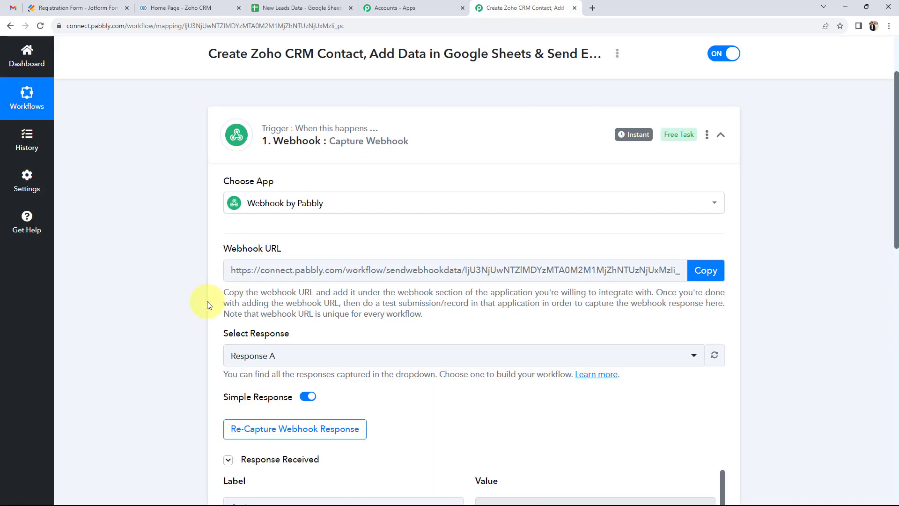
pyautogui.scroll(-5, 208, 304)
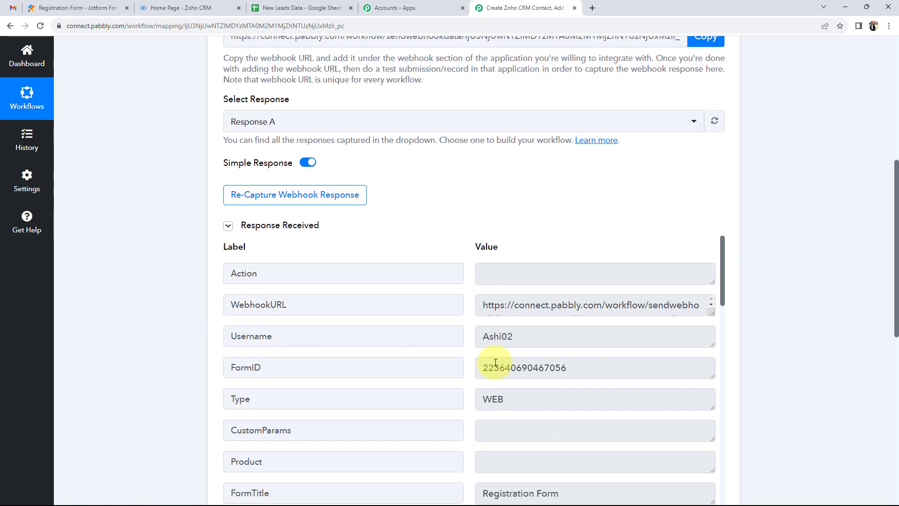
pyautogui.scroll(-2, 578, 395)
pyautogui.scroll(-2, 498, 391)
pyautogui.moveTo(476, 306); pyautogui.dragTo(433, 342)
pyautogui.scroll(-14, 434, 342)
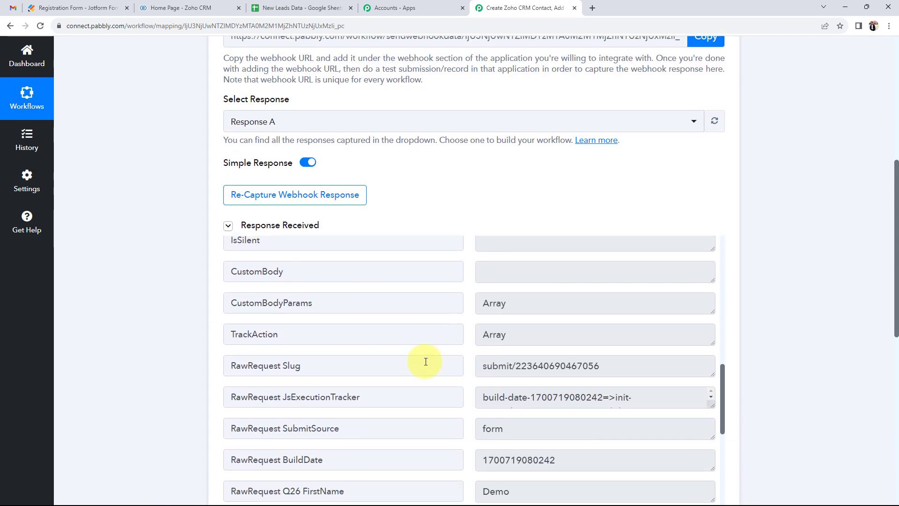
pyautogui.scroll(2, 477, 358)
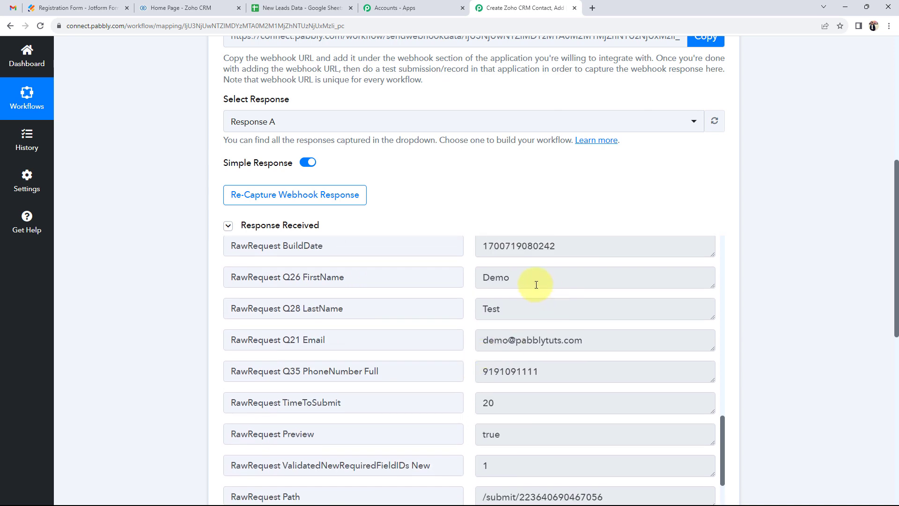
pyautogui.moveTo(536, 285); pyautogui.dragTo(476, 284)
pyautogui.moveTo(549, 306); pyautogui.dragTo(412, 303)
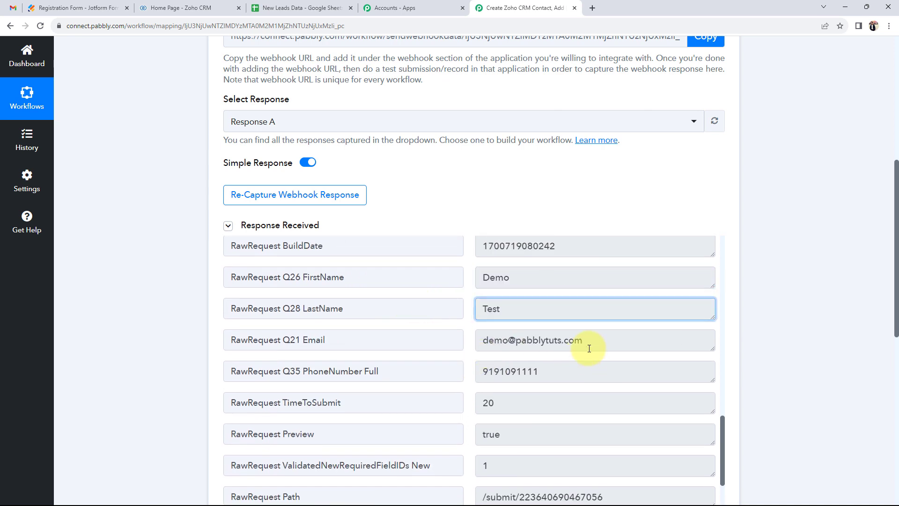
pyautogui.moveTo(620, 348); pyautogui.dragTo(452, 367)
pyautogui.moveTo(561, 371); pyautogui.dragTo(436, 379)
pyautogui.click(187, 361)
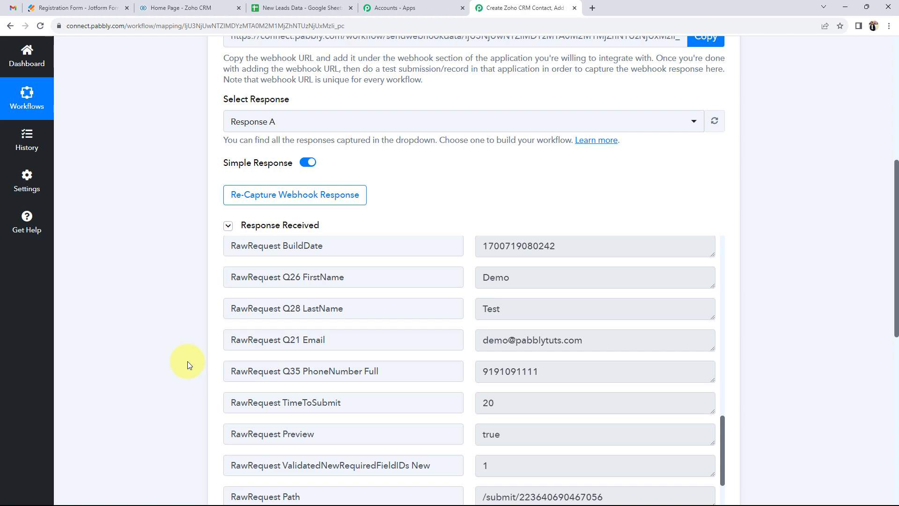
# Step: Collapse the webhook trigger and expand the empty second step of the workflow
pyautogui.scroll(10, 187, 361)
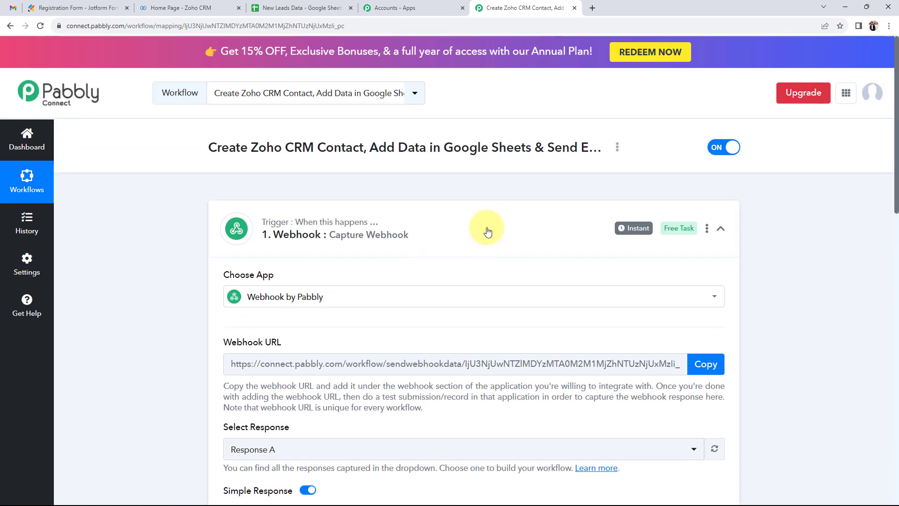
pyautogui.click(487, 231)
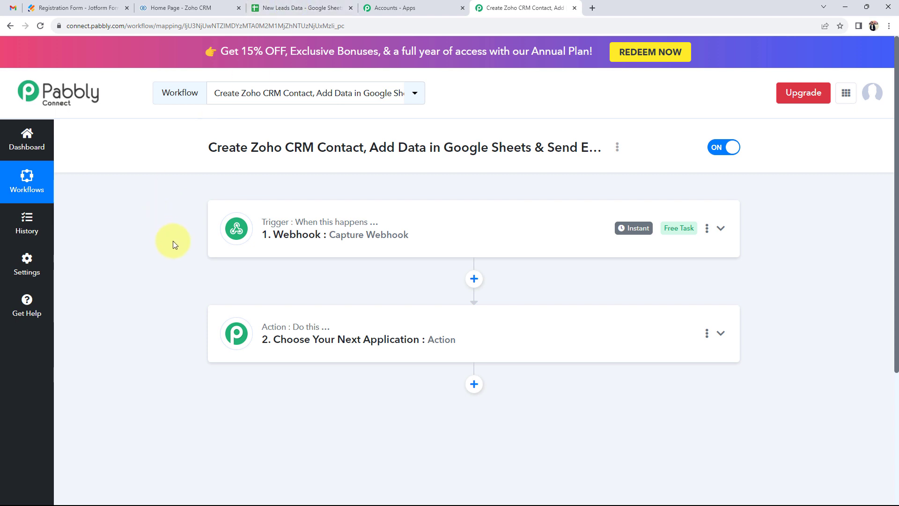
pyautogui.scroll(-1, 173, 237)
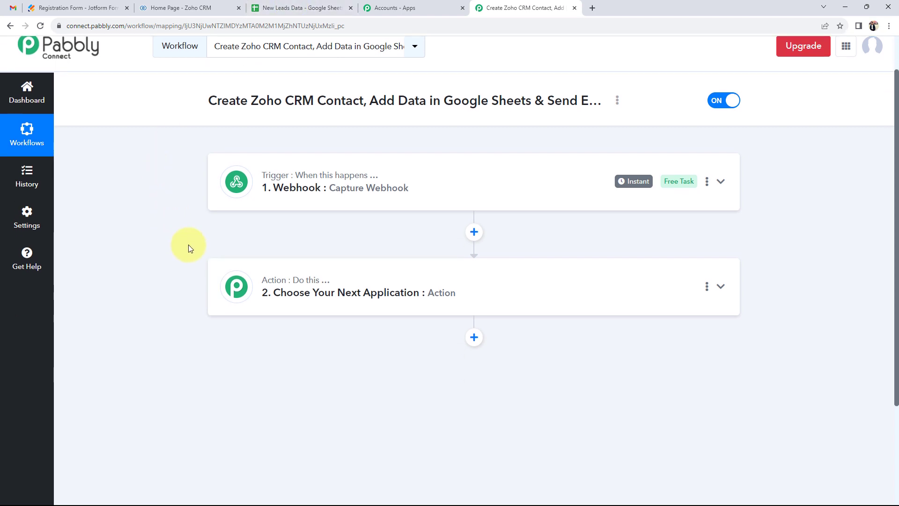
pyautogui.scroll(-2, 151, 253)
pyautogui.click(247, 206)
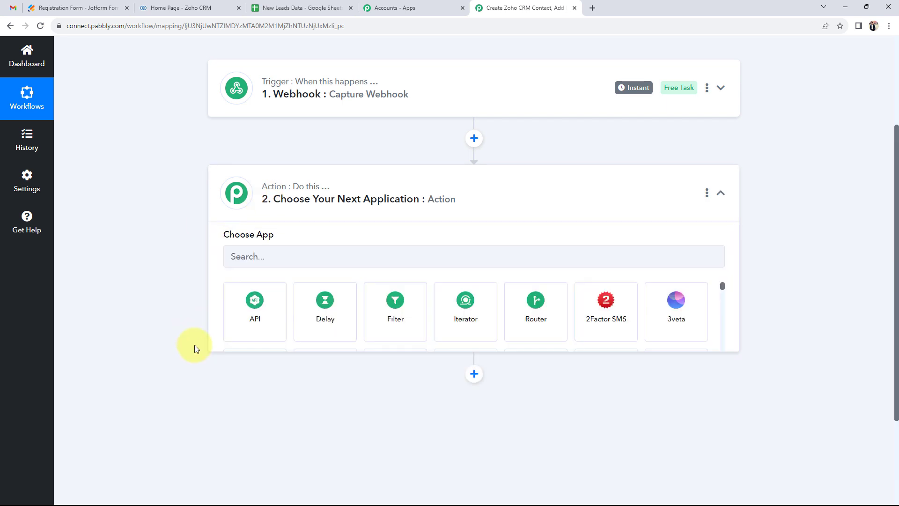
# Step: Set the second step's app to Zoho CRM by searching for "zoho", with Create Contact as the action event
pyautogui.scroll(-2, 146, 332)
pyautogui.click(239, 171)
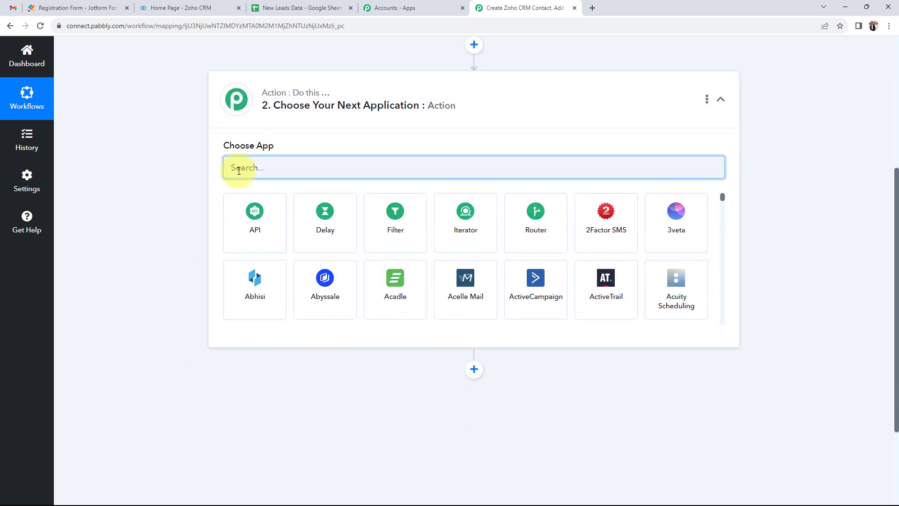
pyautogui.write('zoho')
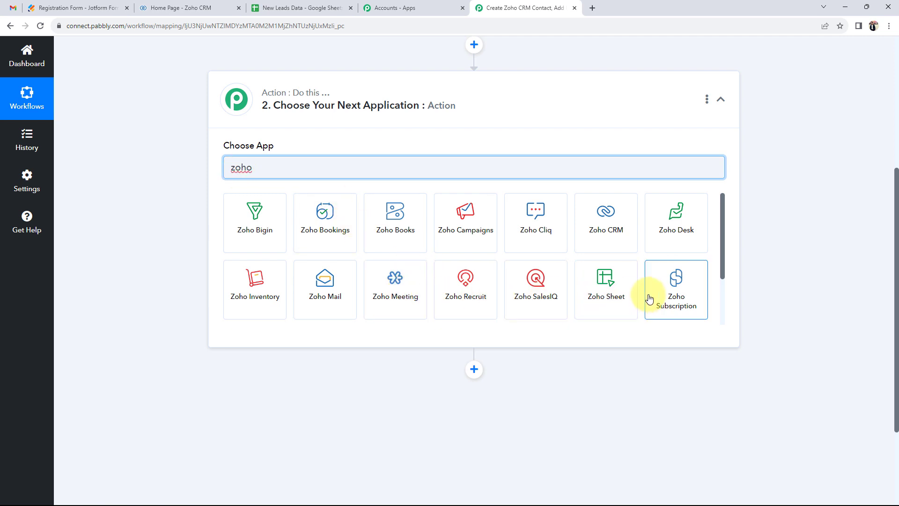
pyautogui.click(613, 225)
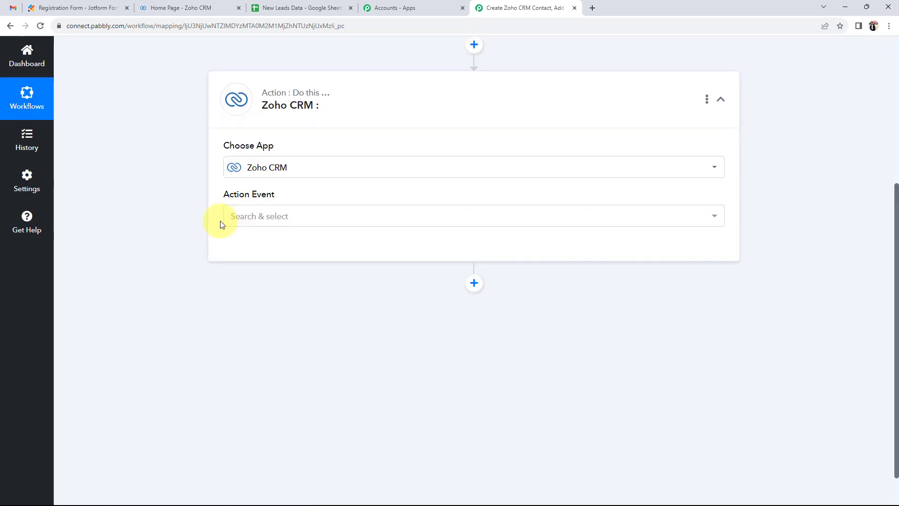
pyautogui.click(277, 215)
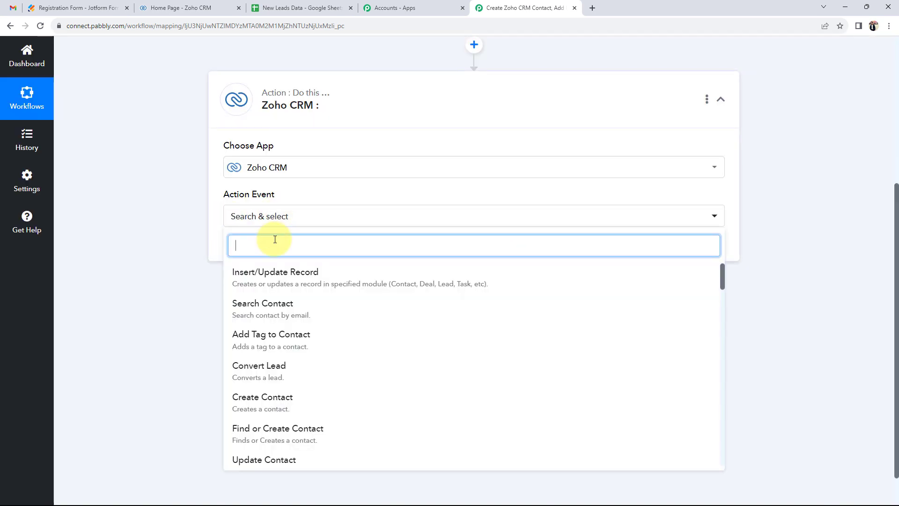
pyautogui.click(262, 412)
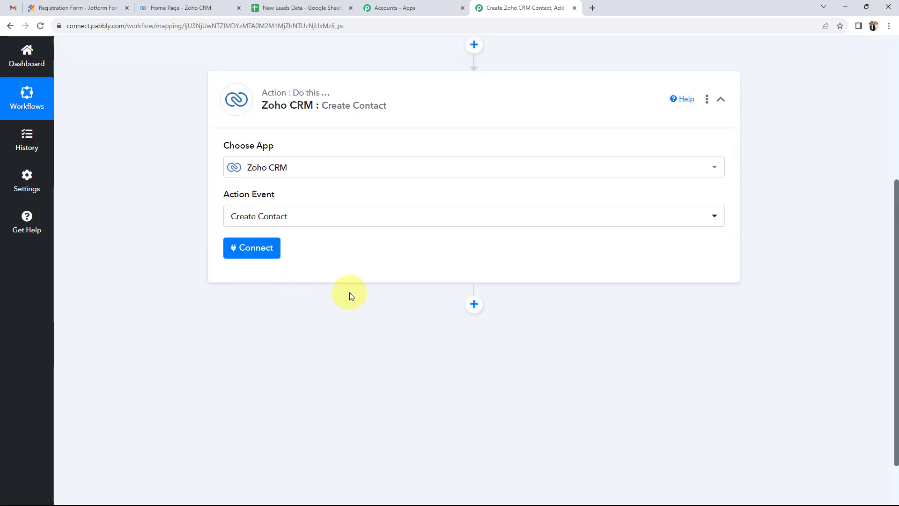
# Step: Add an action step after Zoho CRM that uses Google Sheets with the Add New Row action event
pyautogui.click(474, 304)
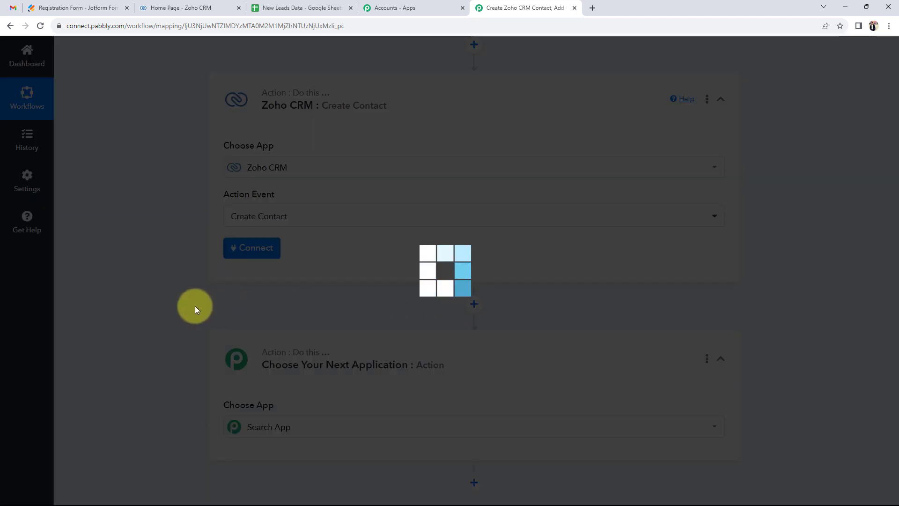
pyautogui.write('goo')
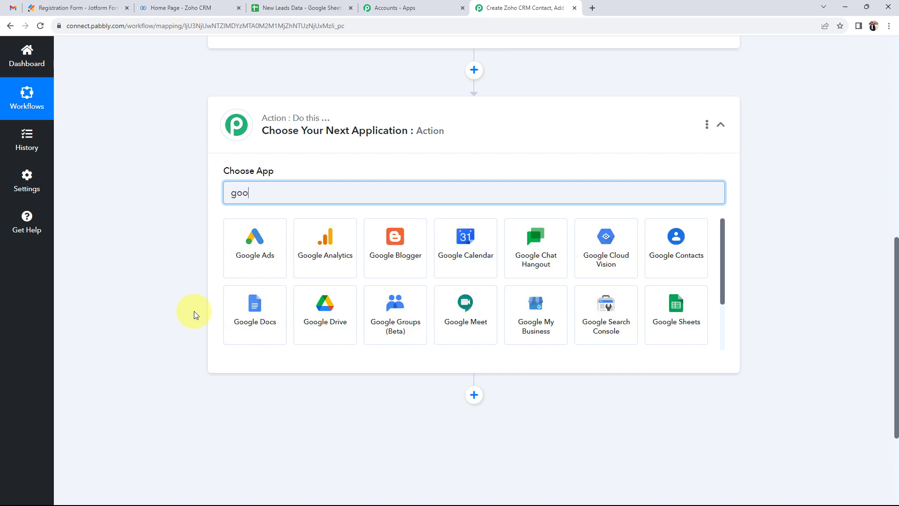
pyautogui.click(676, 339)
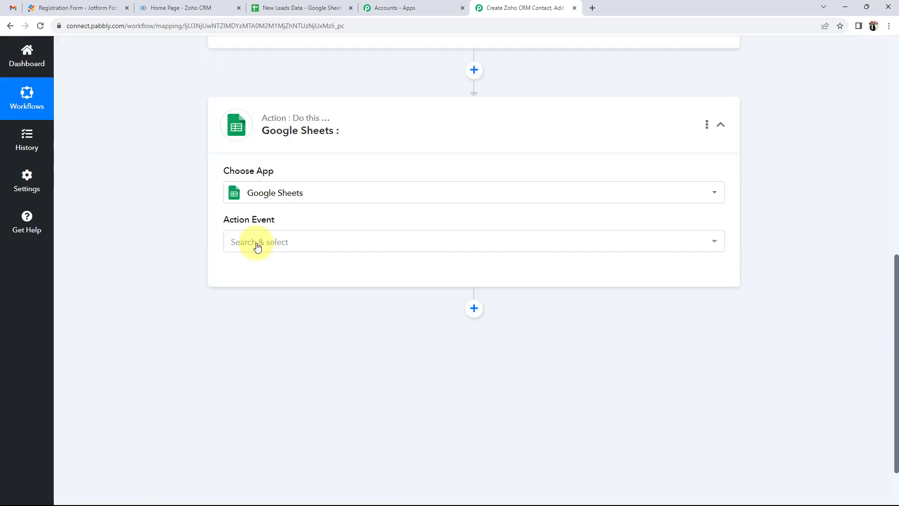
pyautogui.click(257, 244)
pyautogui.click(253, 297)
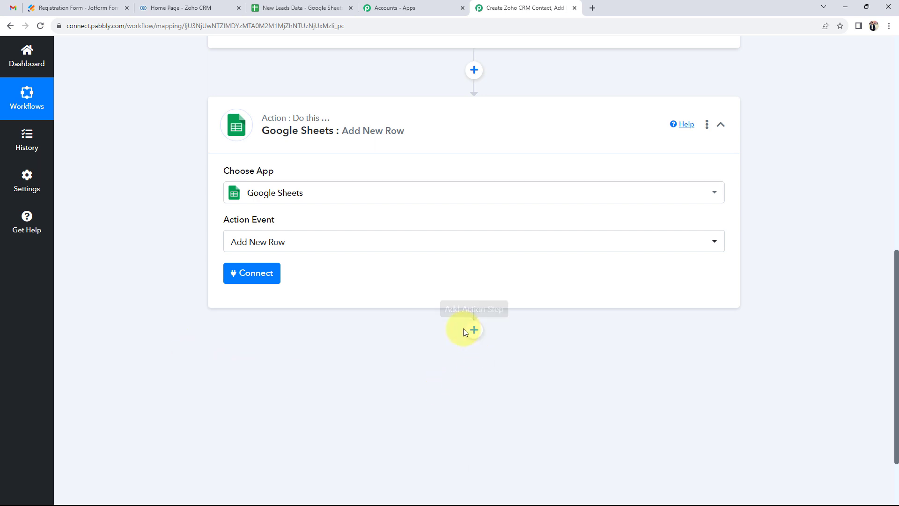
# Step: Add an action step after Google Sheets that uses Gmail with the Send Email action event
pyautogui.click(466, 331)
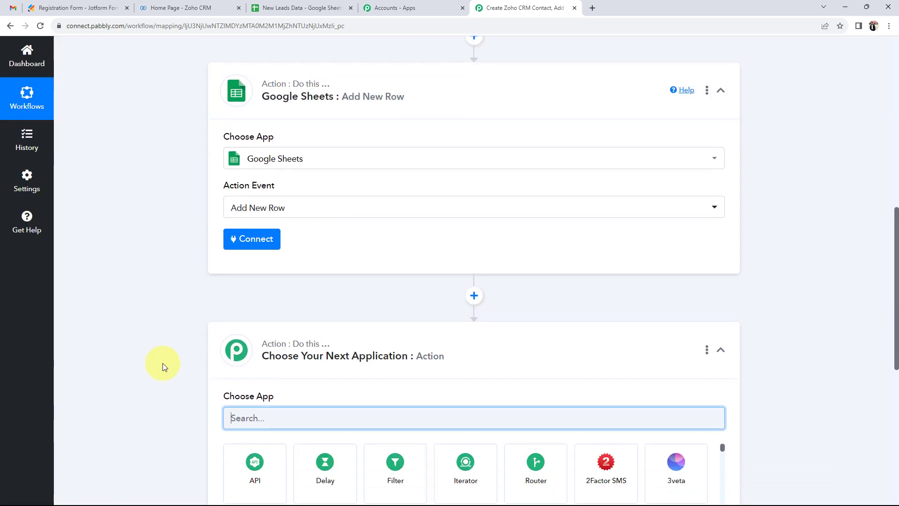
pyautogui.write('gmai')
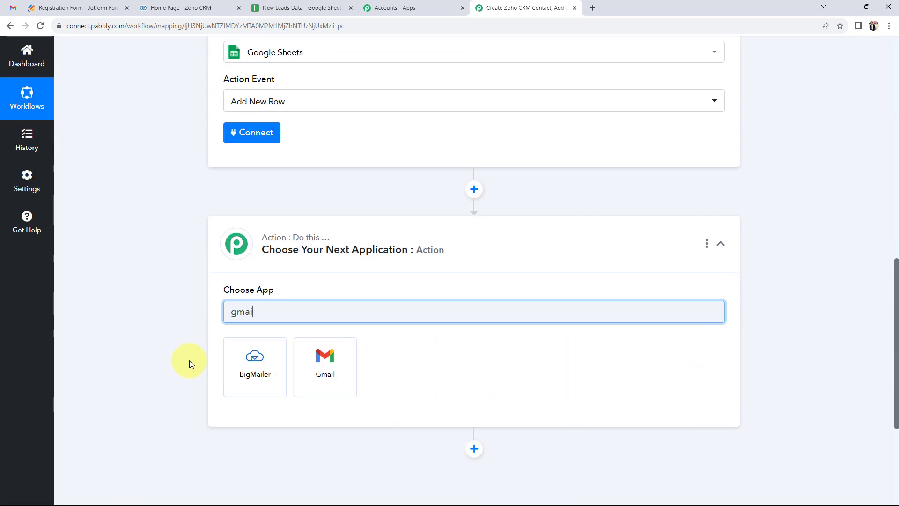
pyautogui.click(324, 364)
pyautogui.click(287, 360)
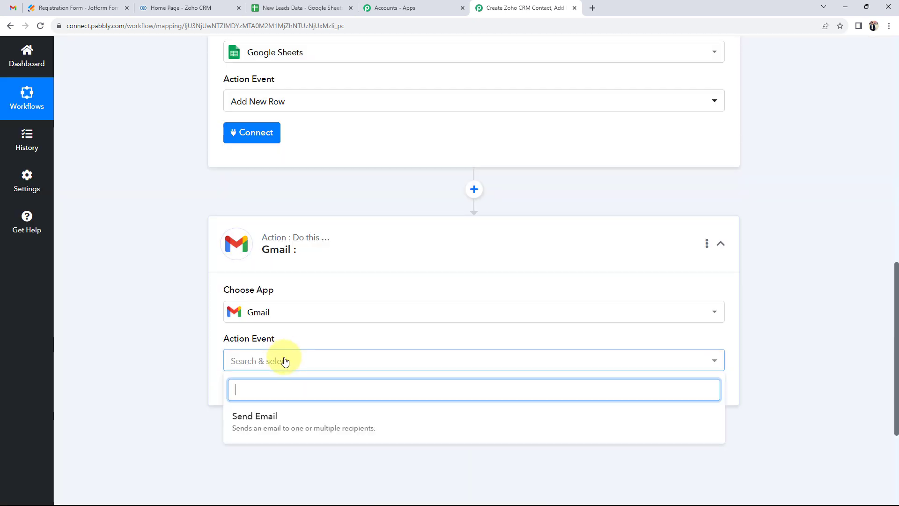
pyautogui.click(277, 414)
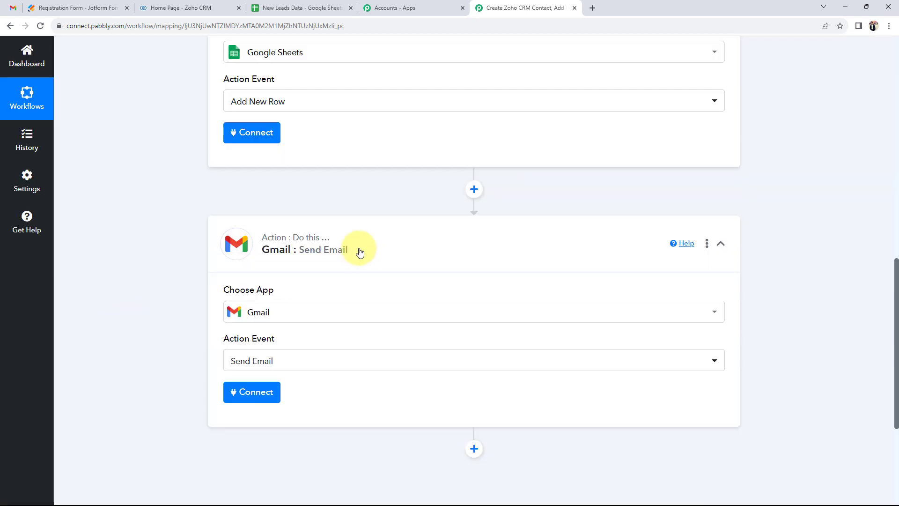
# Step: Collapse the Gmail, Google Sheets and Zoho CRM action steps
pyautogui.click(357, 249)
pyautogui.scroll(5, 151, 271)
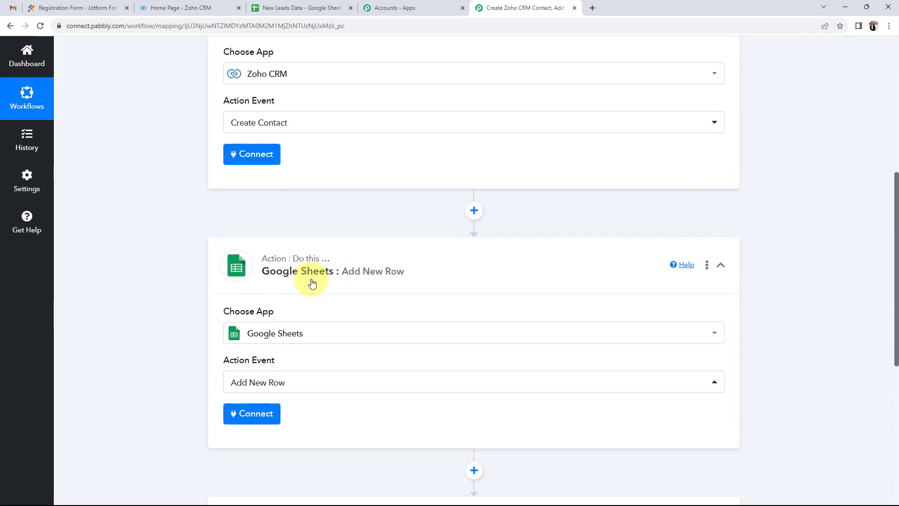
pyautogui.click(335, 255)
pyautogui.scroll(3, 221, 275)
pyautogui.click(346, 141)
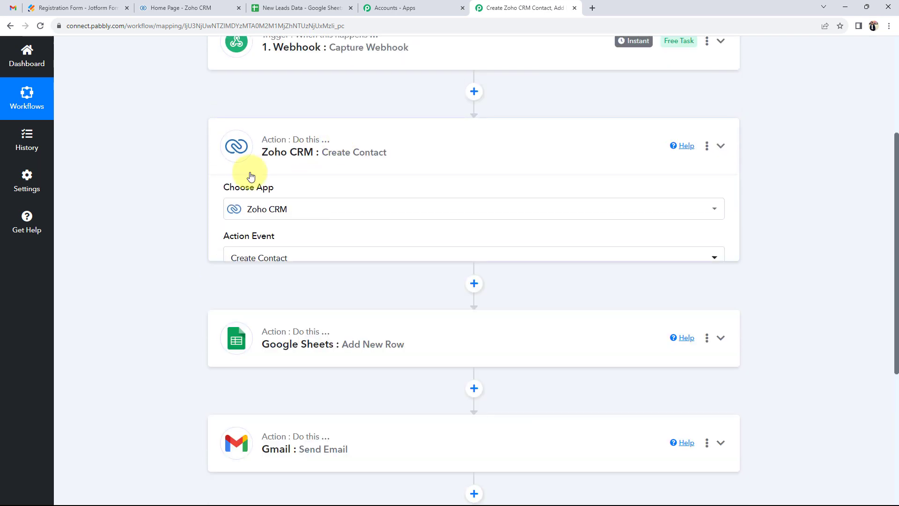
# Step: Expand the webhook trigger and review the first and last name in its captured response
pyautogui.scroll(3, 139, 242)
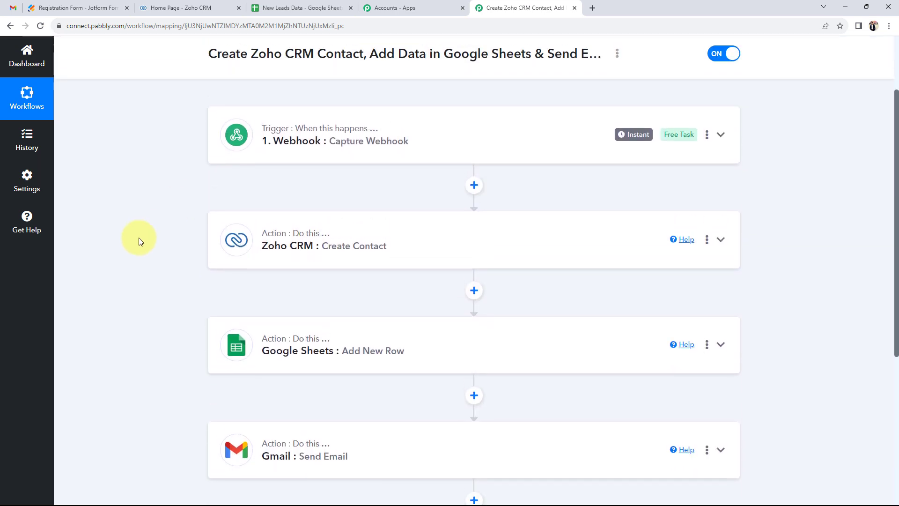
pyautogui.click(367, 149)
pyautogui.scroll(-5, 145, 335)
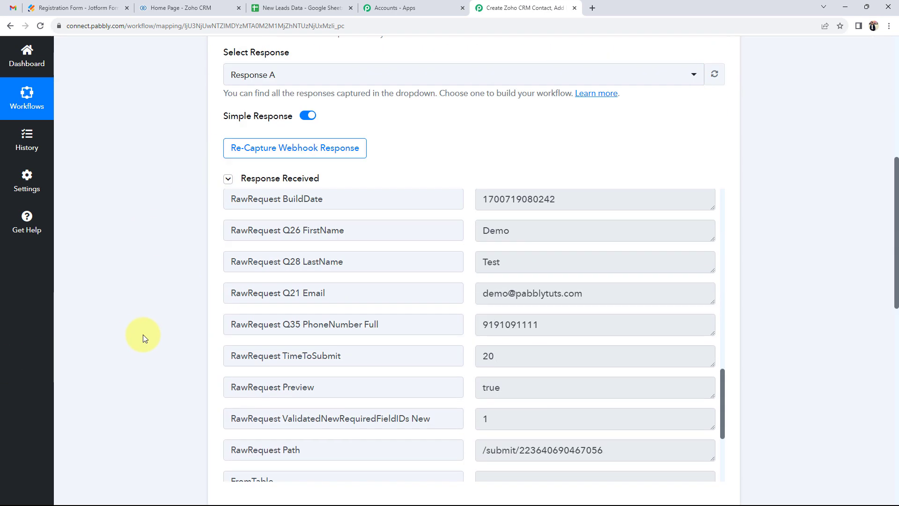
pyautogui.doubleClick(501, 255)
pyautogui.doubleClick(513, 225)
pyautogui.scroll(-9, 161, 315)
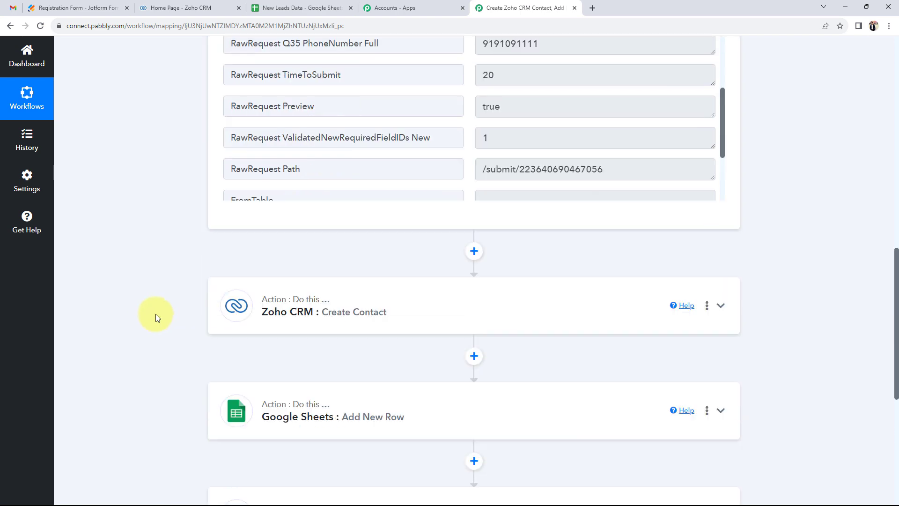
pyautogui.scroll(-1, 148, 306)
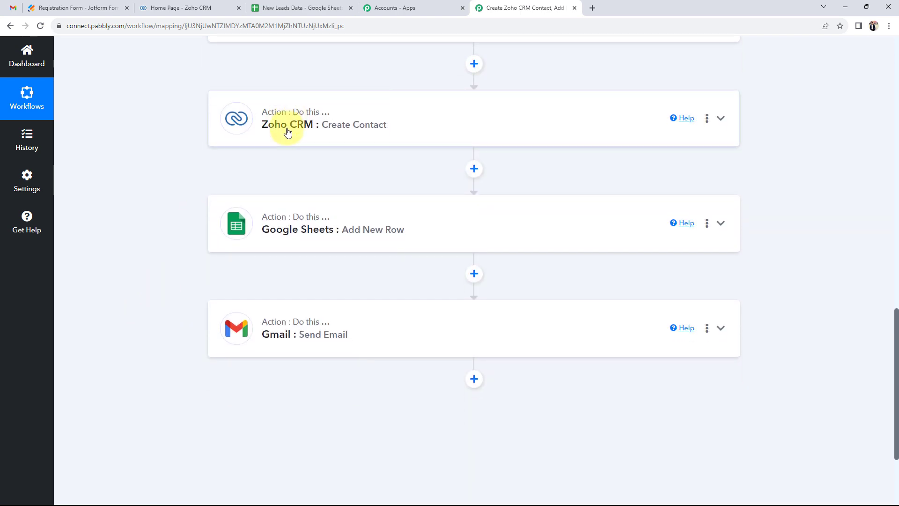
# Step: Expand the Zoho CRM action step and choose Create Contact as its action event
pyautogui.click(333, 126)
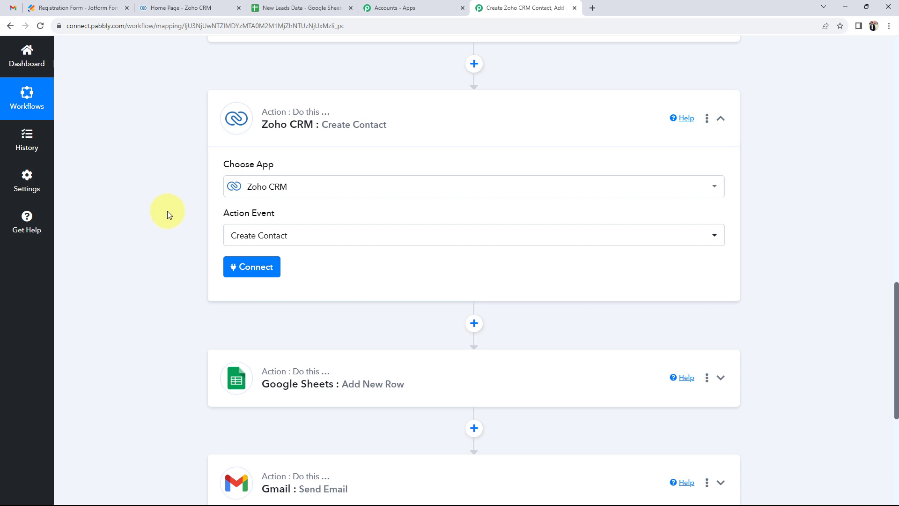
pyautogui.click(258, 243)
pyautogui.scroll(-1, 291, 391)
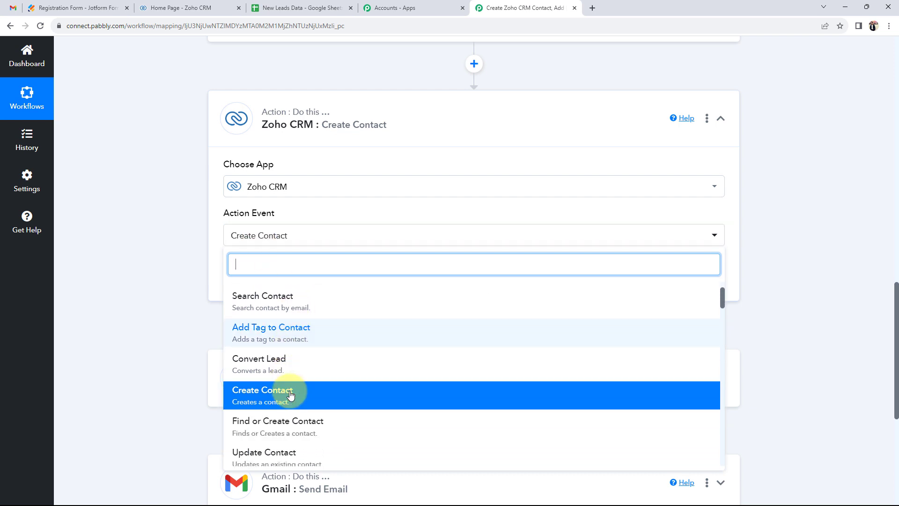
pyautogui.scroll(-2, 290, 396)
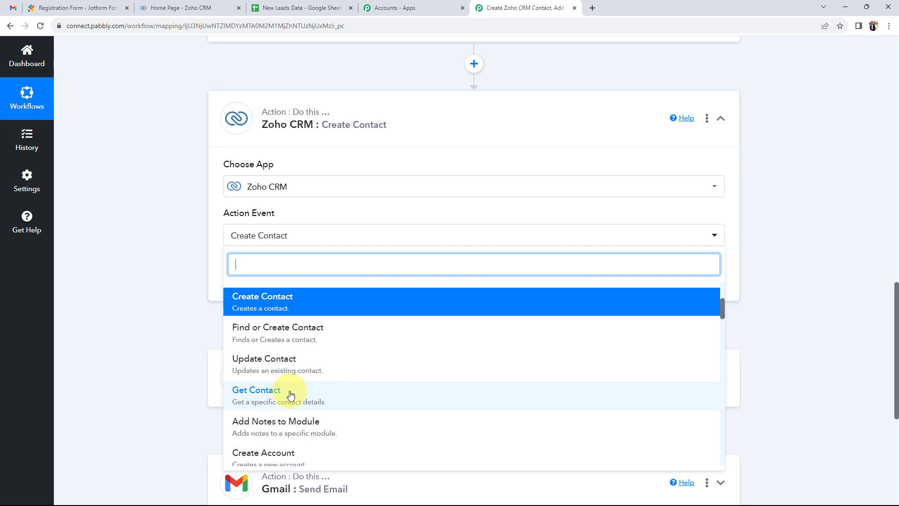
pyautogui.click(257, 303)
pyautogui.scroll(1, 164, 263)
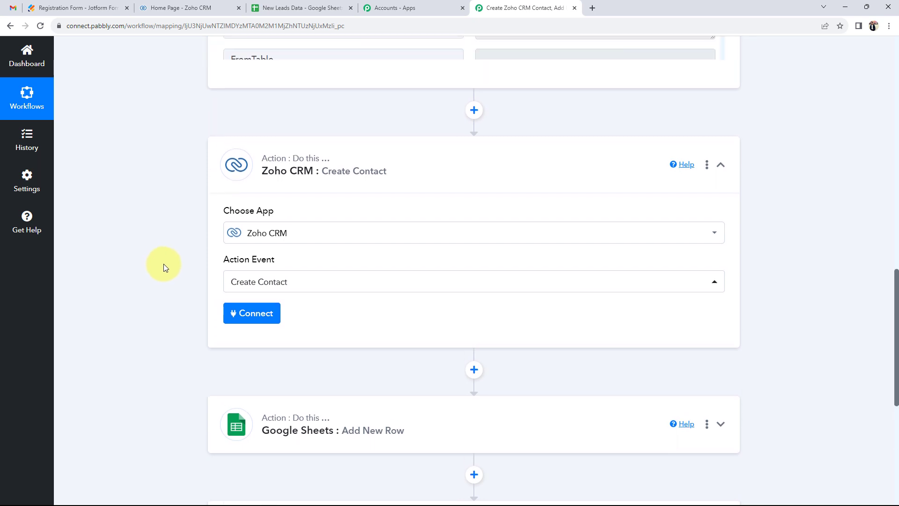
# Step: Begin connecting the Zoho CRM step, check the account in the Zoho CRM tab, and choose to add a new connection
pyautogui.click(255, 322)
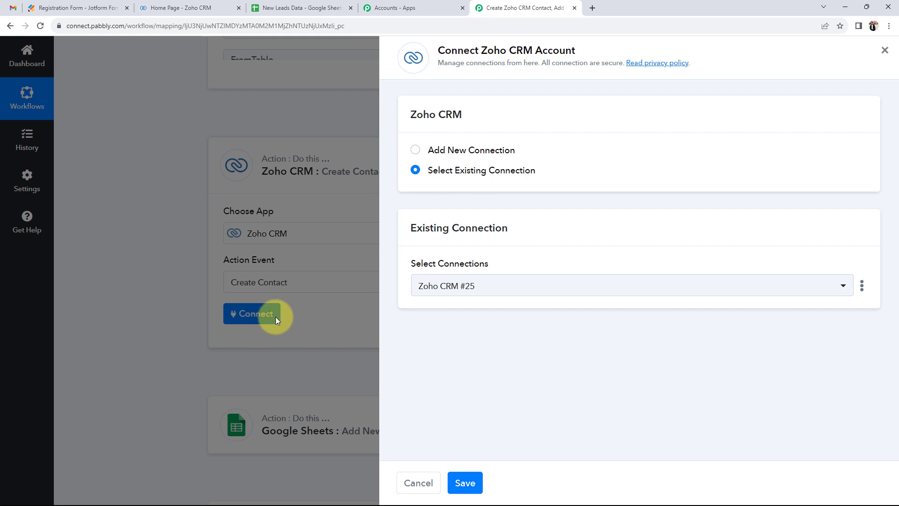
pyautogui.moveTo(481, 50); pyautogui.dragTo(576, 51)
pyautogui.click(206, 8)
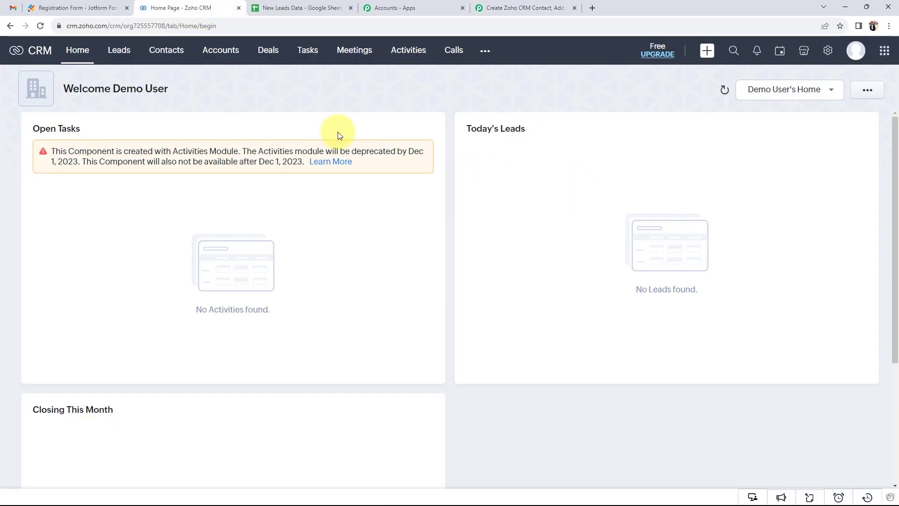
pyautogui.click(527, 8)
pyautogui.click(415, 150)
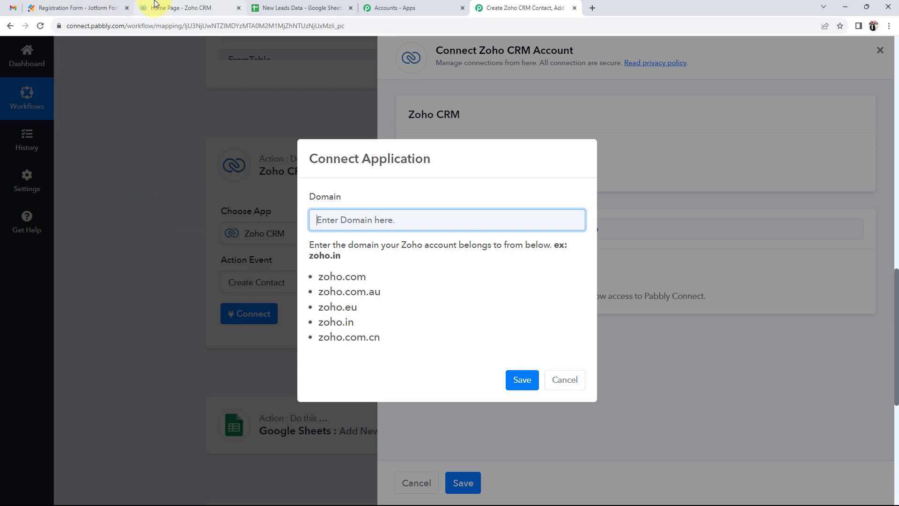
# Step: Submit zoho.com, the domain in the Zoho CRM tab's address, as the connection domain and authorize Pabbly Connect's access
pyautogui.click(159, 8)
pyautogui.doubleClick(85, 27)
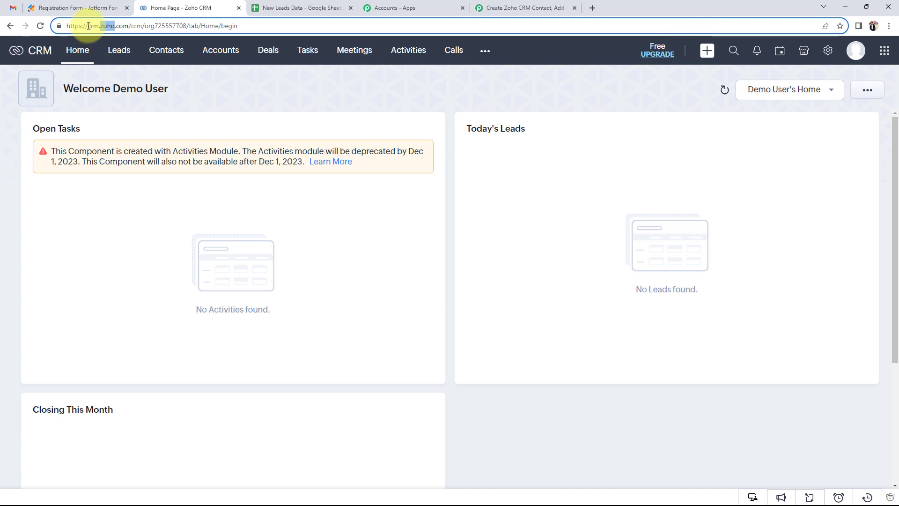
pyautogui.click(130, 25)
pyautogui.moveTo(130, 25); pyautogui.dragTo(102, 24)
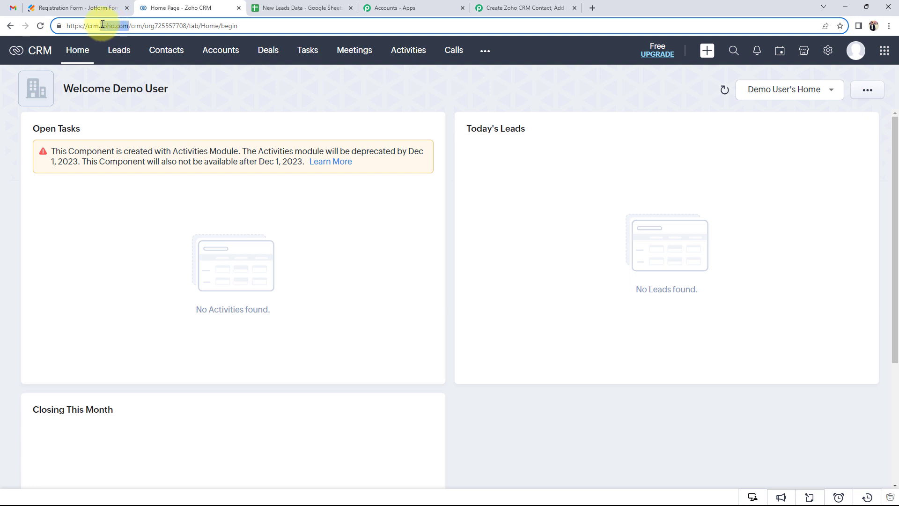
pyautogui.click(523, 8)
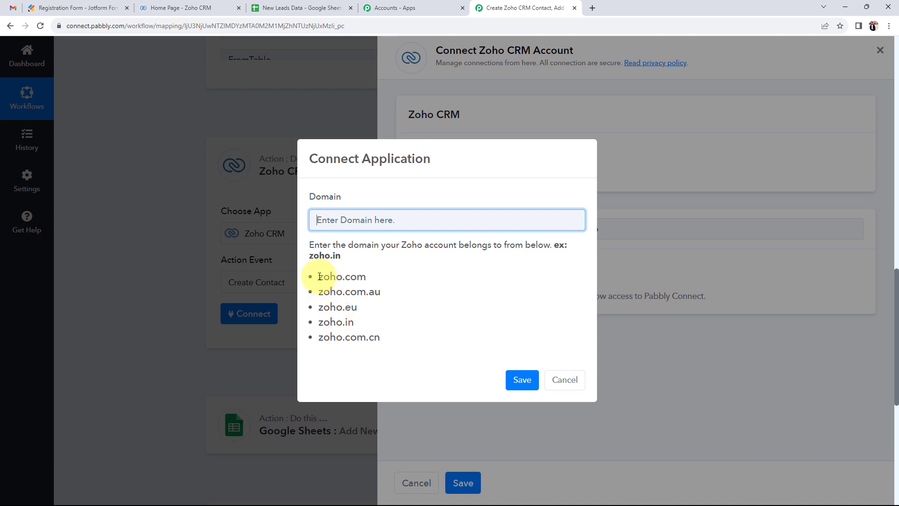
pyautogui.moveTo(317, 275); pyautogui.dragTo(383, 280)
pyautogui.hotkey('ctrl', 'c')
pyautogui.click(367, 219)
pyautogui.hotkey('ctrl', 'v')
pyautogui.click(520, 378)
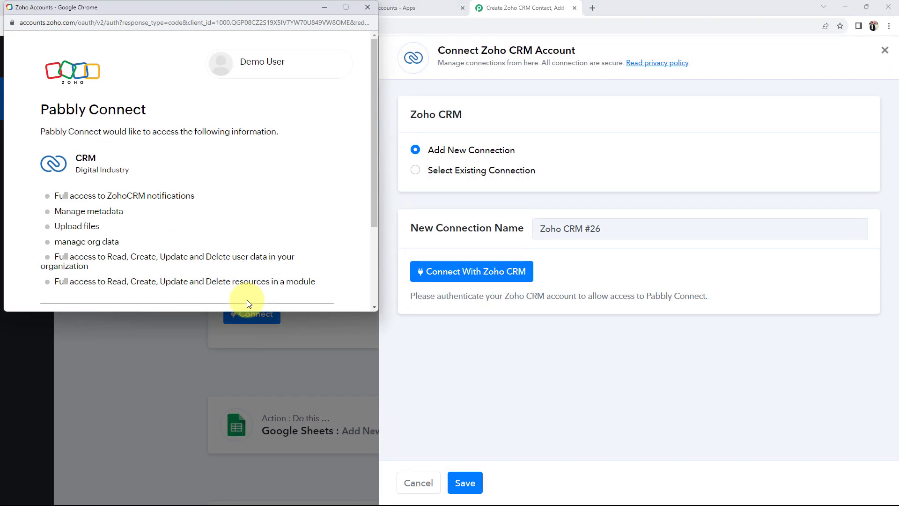
pyautogui.scroll(-3, 247, 259)
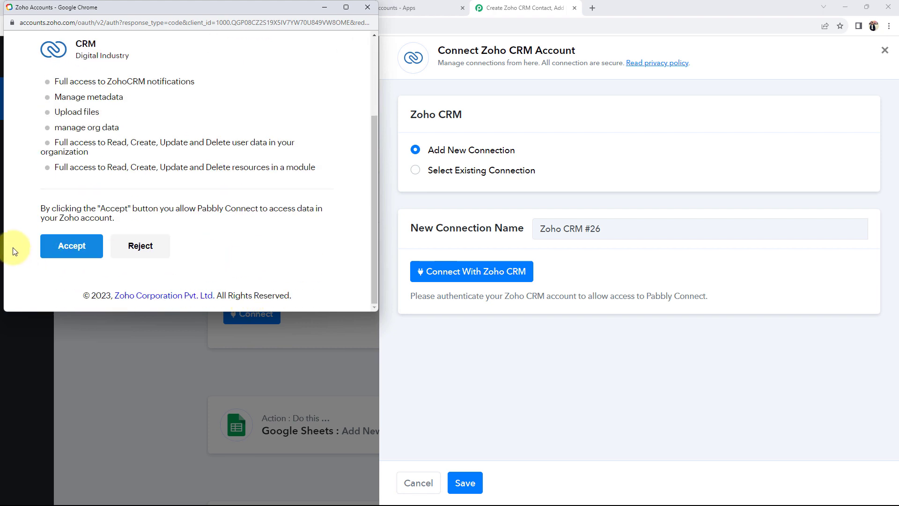
pyautogui.click(45, 250)
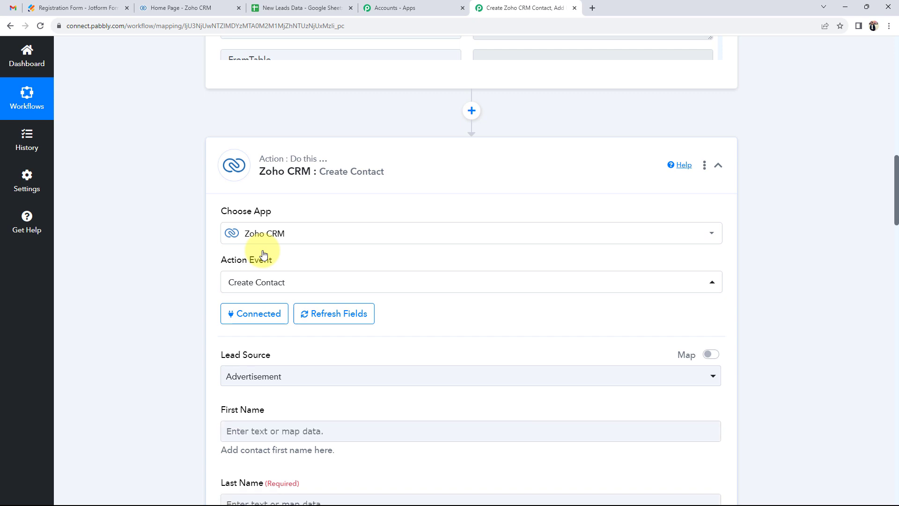
# Step: Set the Zoho CRM contact's Lead Source to Facebook
pyautogui.scroll(-4, 119, 328)
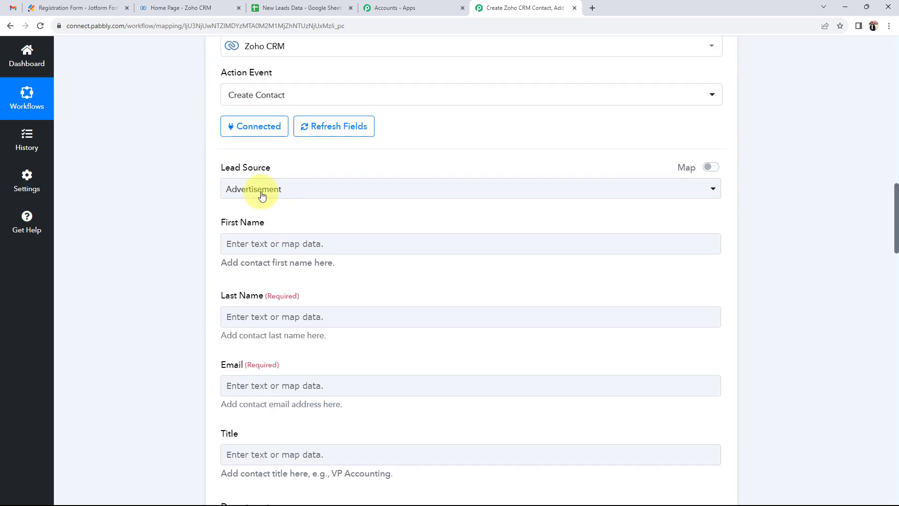
pyautogui.click(259, 189)
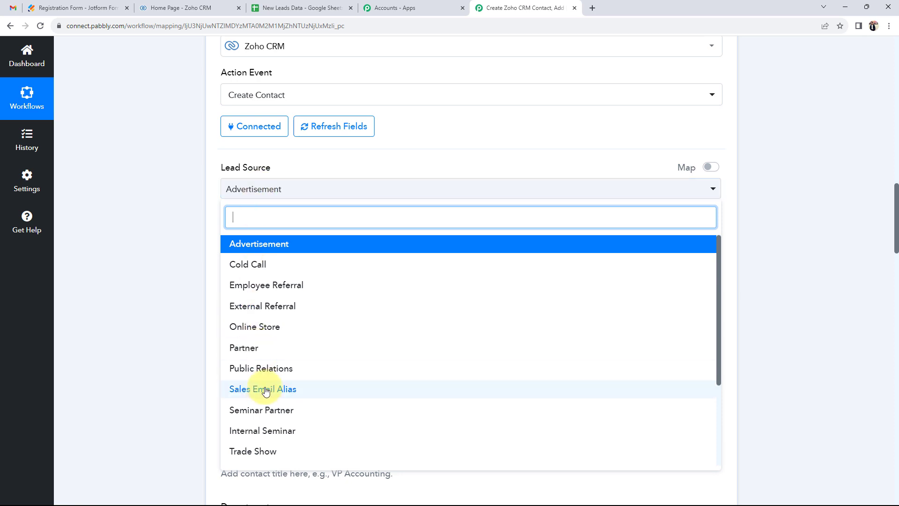
pyautogui.scroll(-3, 266, 388)
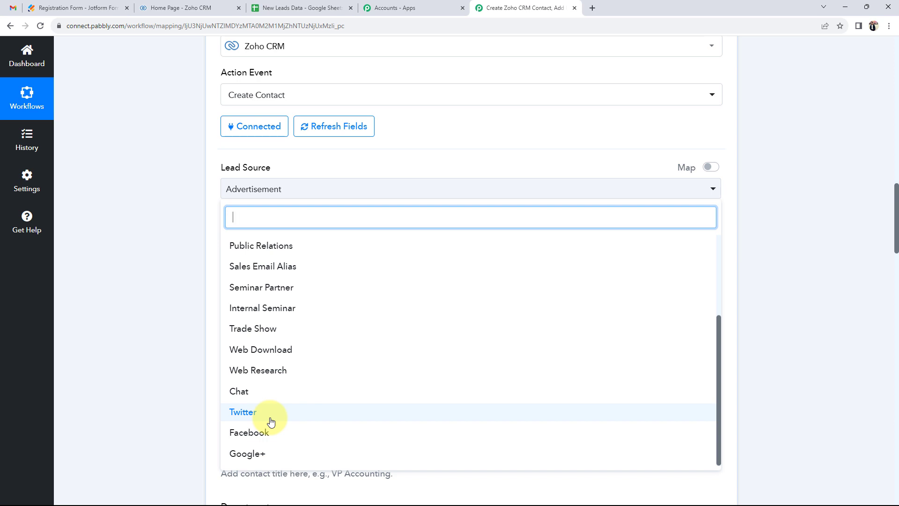
pyautogui.click(273, 442)
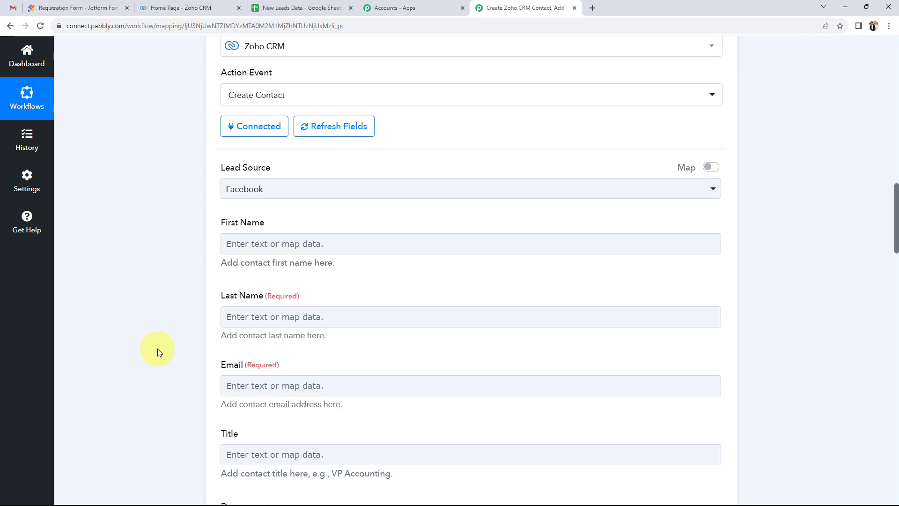
# Step: Review the names in the webhook response and map RawRequest Q26 FirstName to the contact's First Name field
pyautogui.scroll(10, 157, 348)
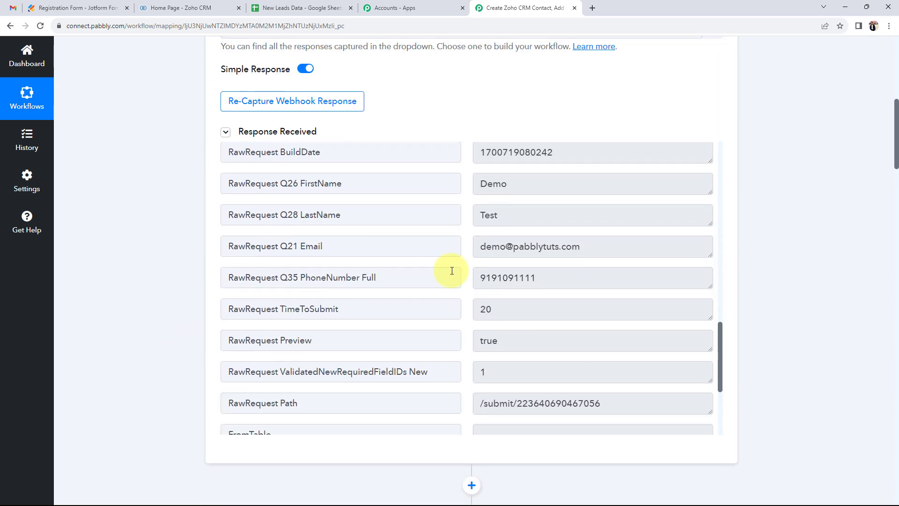
pyautogui.moveTo(511, 187); pyautogui.dragTo(476, 186)
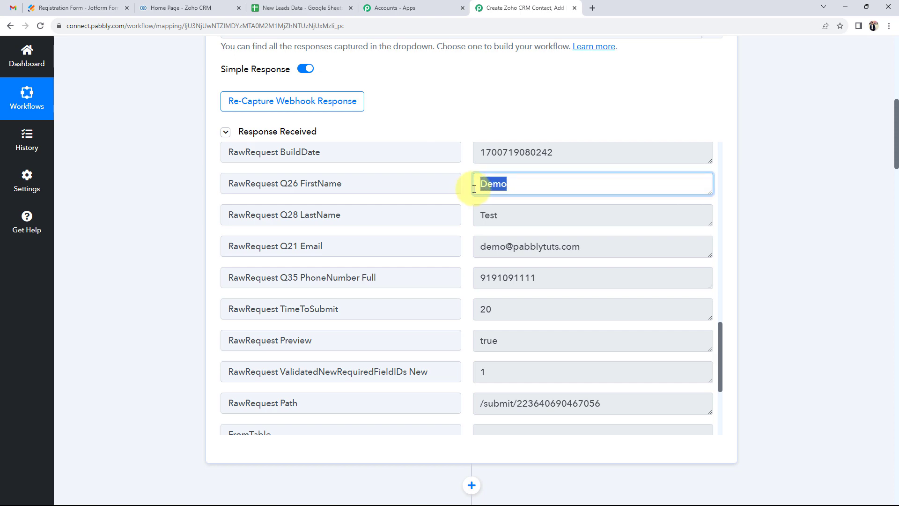
pyautogui.moveTo(530, 213); pyautogui.dragTo(473, 214)
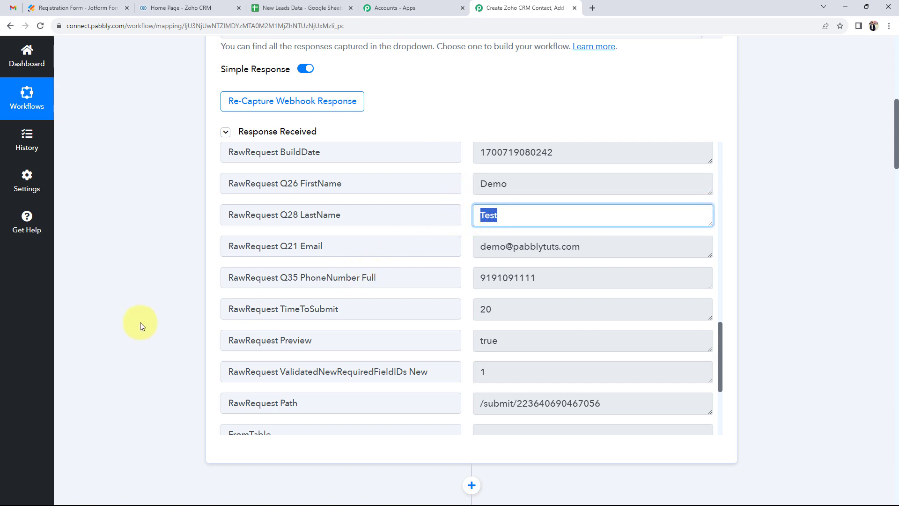
pyautogui.scroll(-6, 142, 328)
pyautogui.scroll(-6, 143, 367)
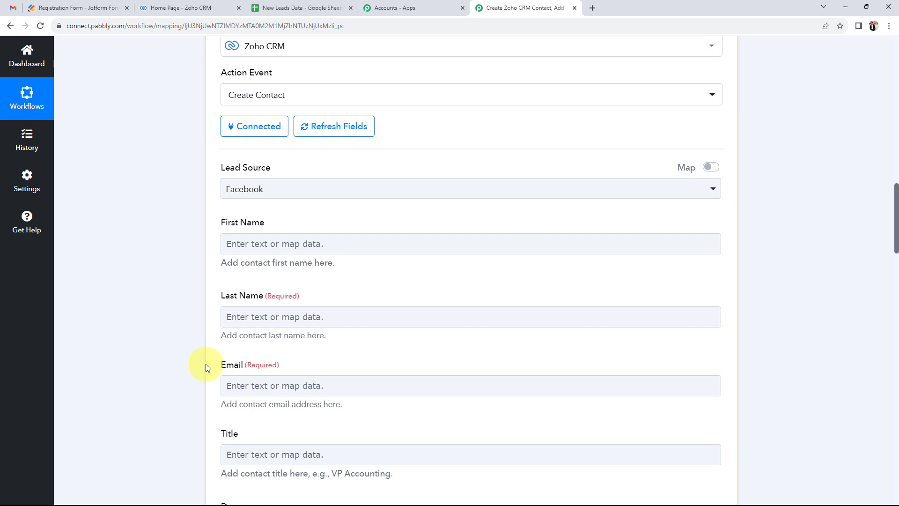
pyautogui.scroll(-2, 187, 362)
pyautogui.click(261, 155)
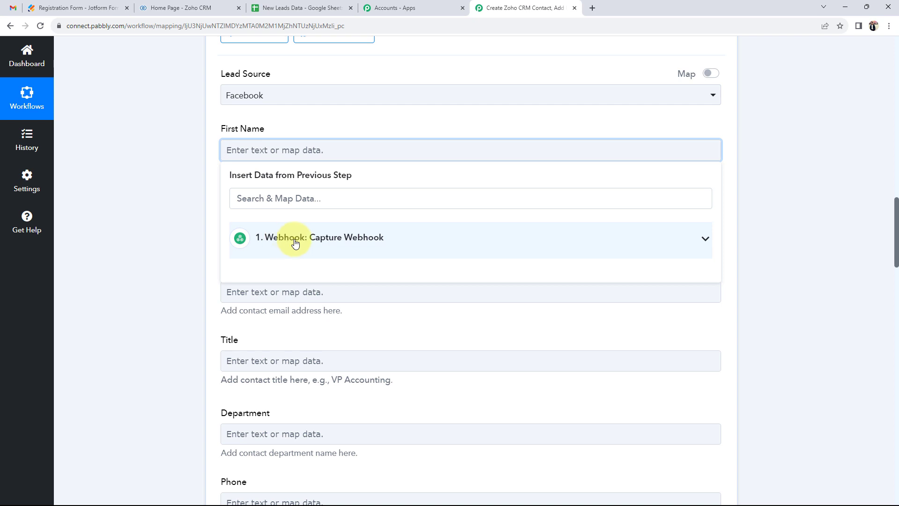
pyautogui.click(667, 248)
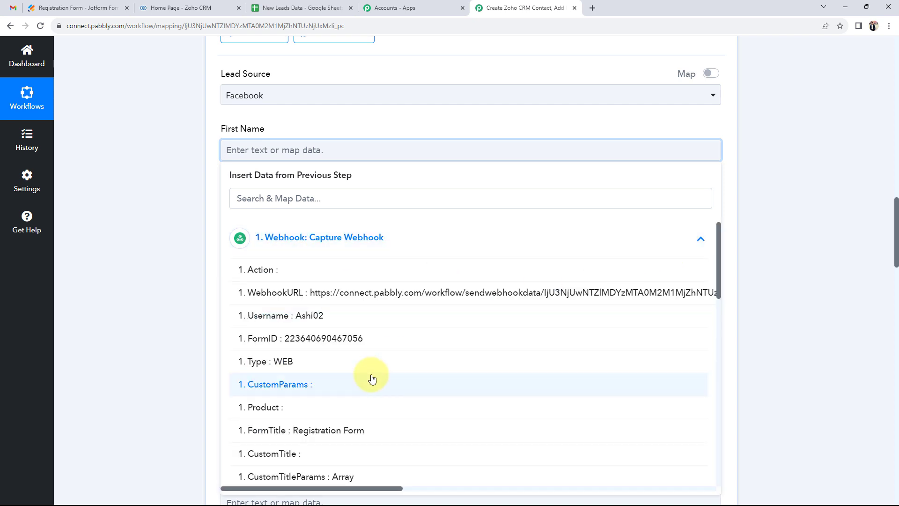
pyautogui.scroll(-9, 372, 378)
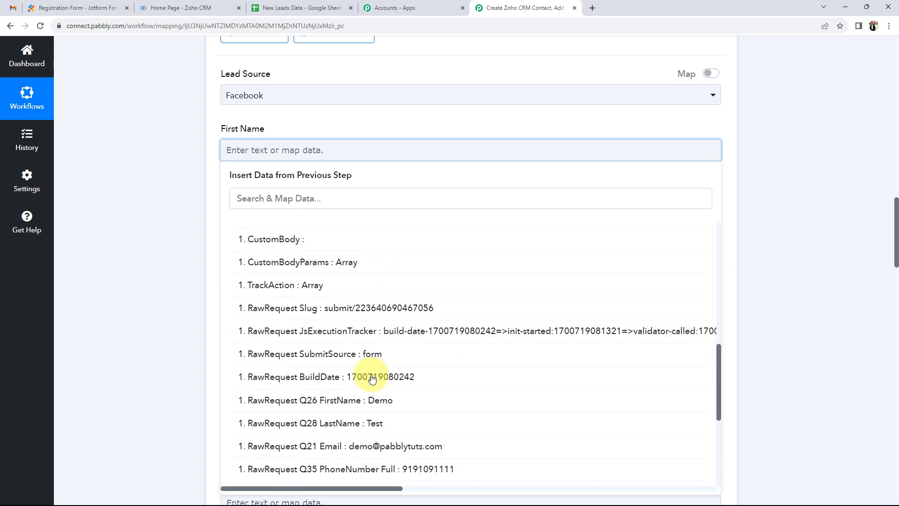
pyautogui.scroll(-1, 371, 378)
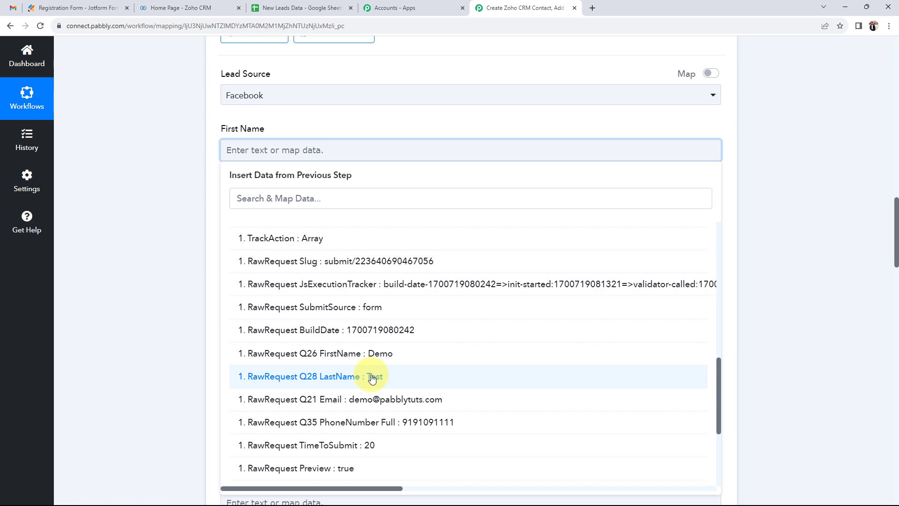
pyautogui.click(353, 353)
pyautogui.click(159, 294)
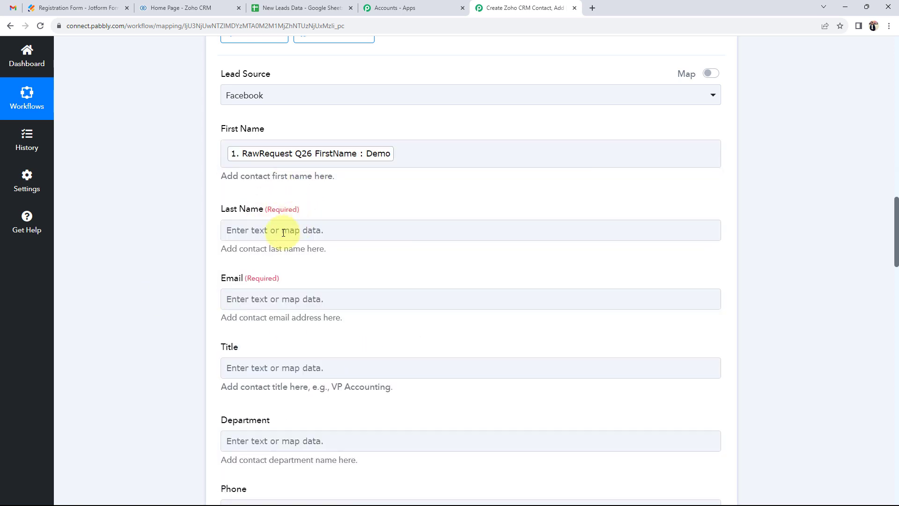
# Step: Map the webhook's RawRequest Q28 LastName value to the contact's required Last Name field
pyautogui.scroll(-2, 121, 315)
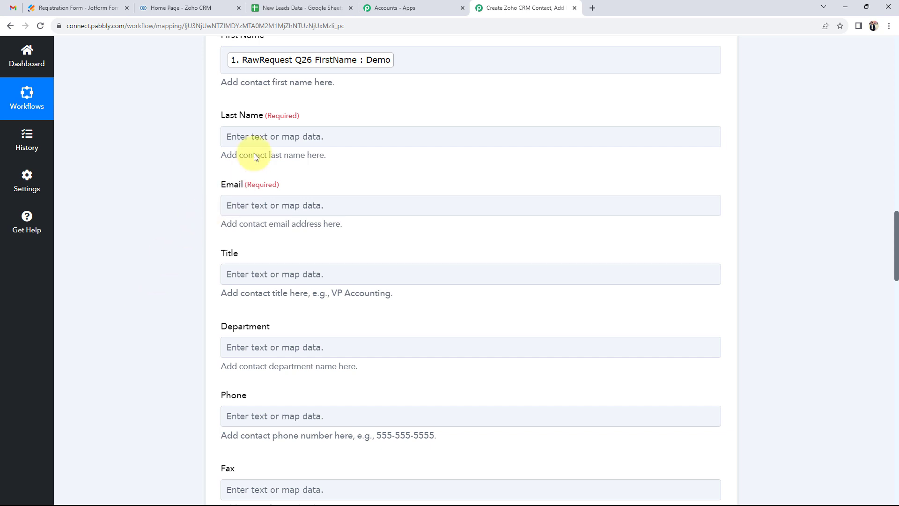
pyautogui.click(252, 140)
pyautogui.scroll(-10, 285, 294)
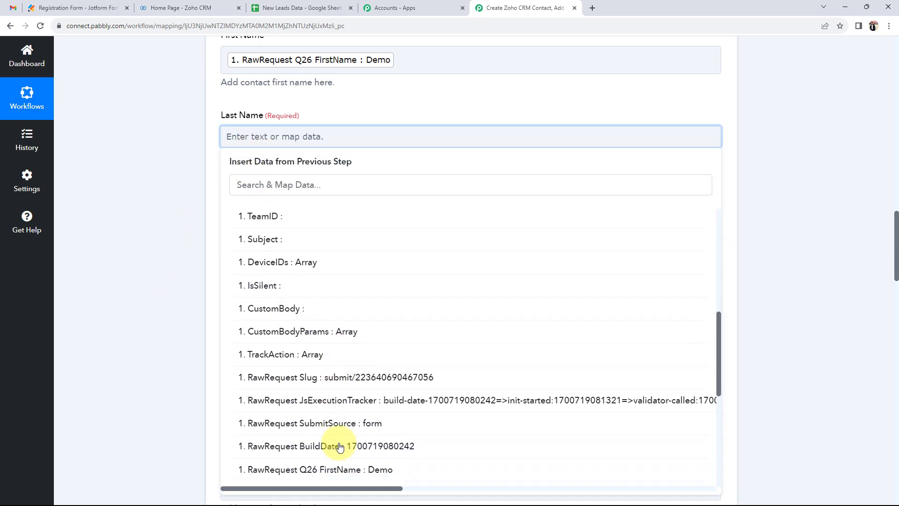
pyautogui.click(334, 363)
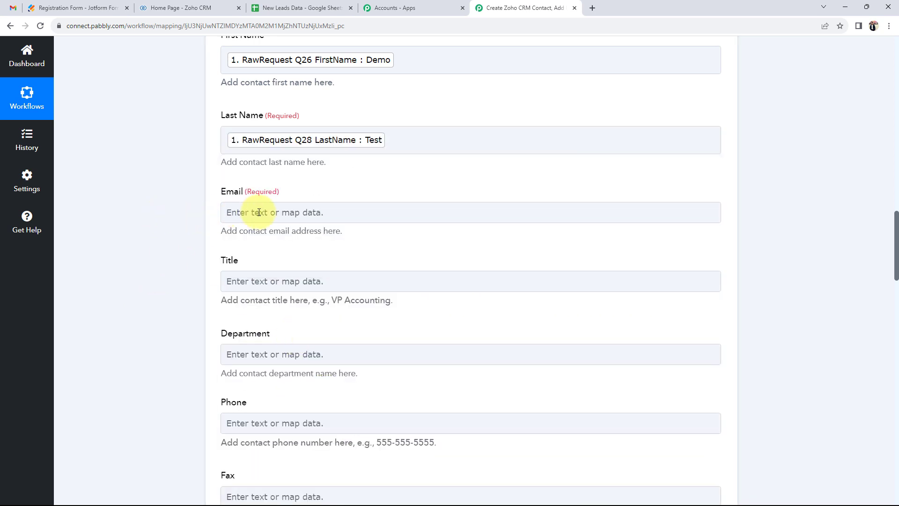
# Step: Map the webhook's RawRequest Q21 Email value to the contact's required Email field
pyautogui.click(237, 212)
pyautogui.scroll(-12, 304, 375)
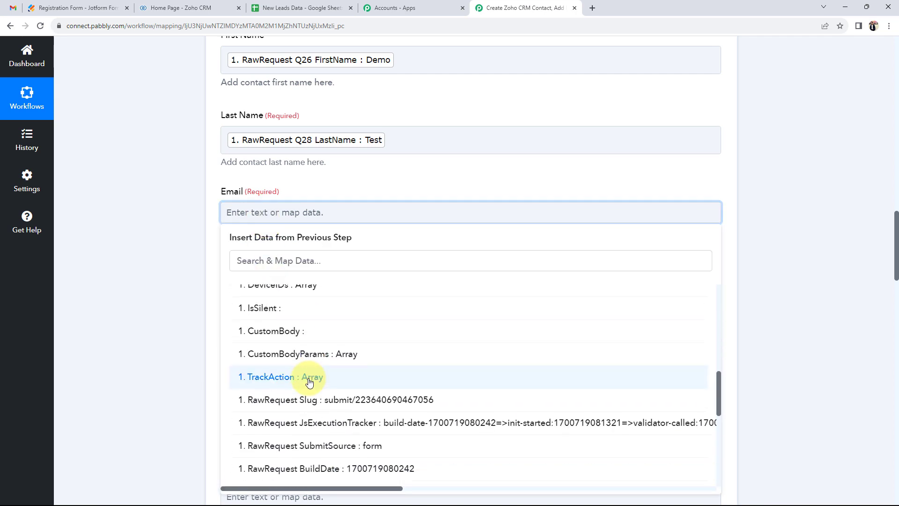
pyautogui.click(301, 394)
pyautogui.click(153, 301)
pyautogui.scroll(-5, 153, 301)
pyautogui.scroll(-1, 153, 301)
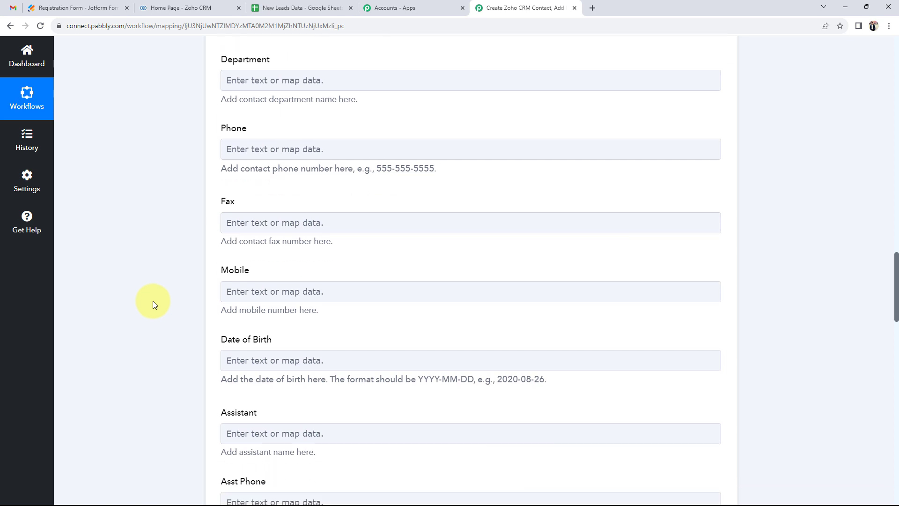
# Step: Map the webhook's RawRequest Q35 PhoneNumber Full value to the contact's Phone field
pyautogui.click(261, 144)
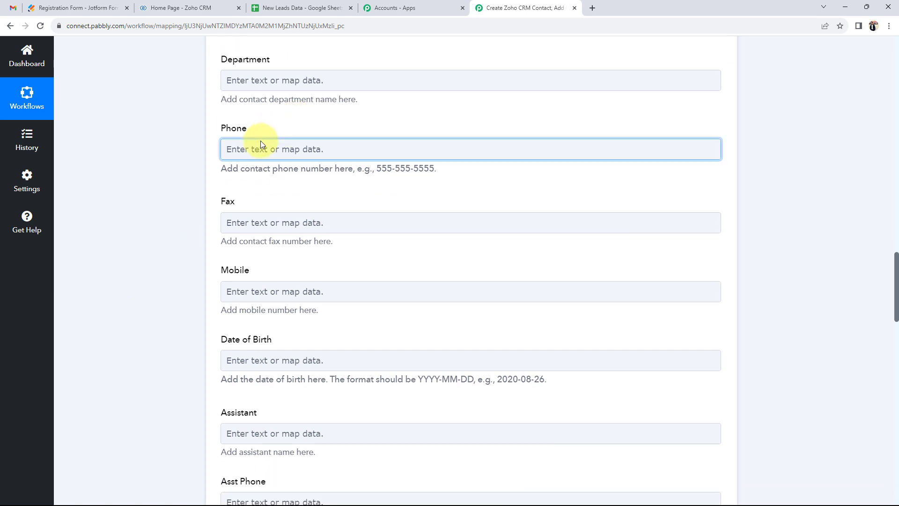
pyautogui.click(271, 238)
pyautogui.scroll(-12, 344, 380)
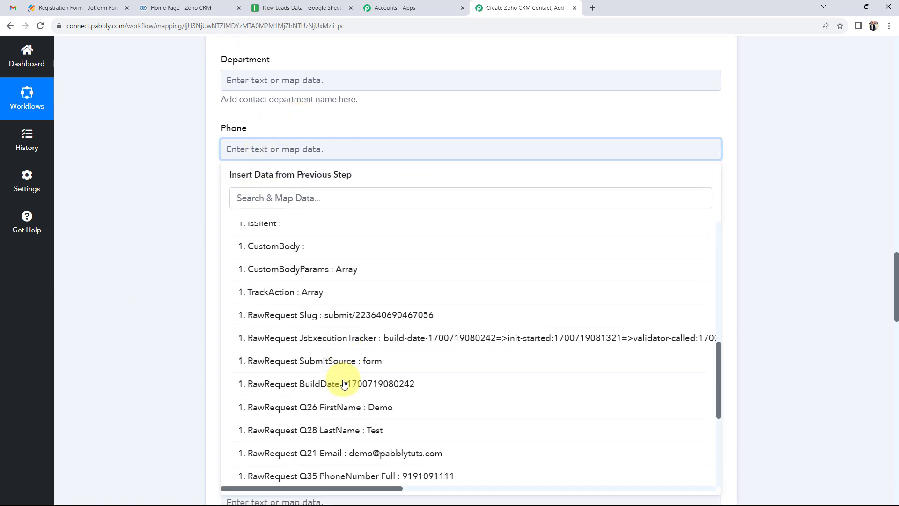
pyautogui.click(370, 422)
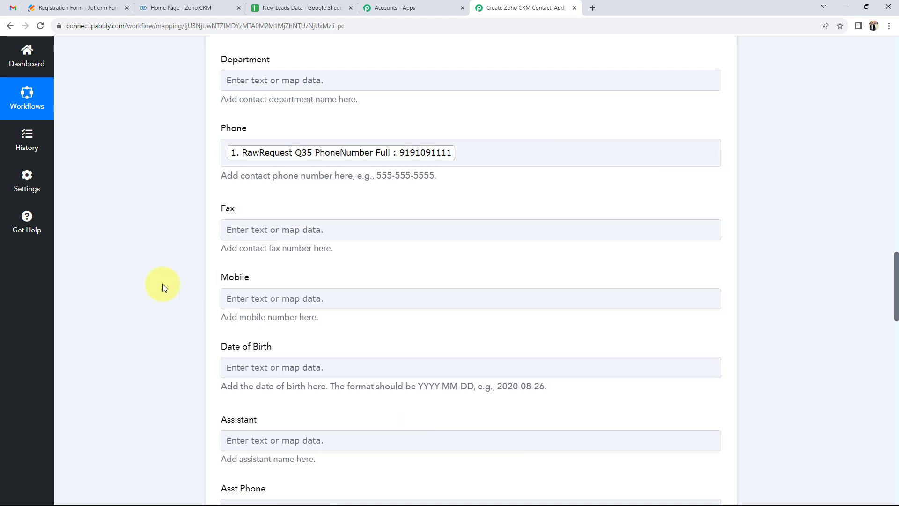
# Step: Review the remaining optional contact fields and the values already mapped in the Zoho CRM action
pyautogui.scroll(-3, 162, 284)
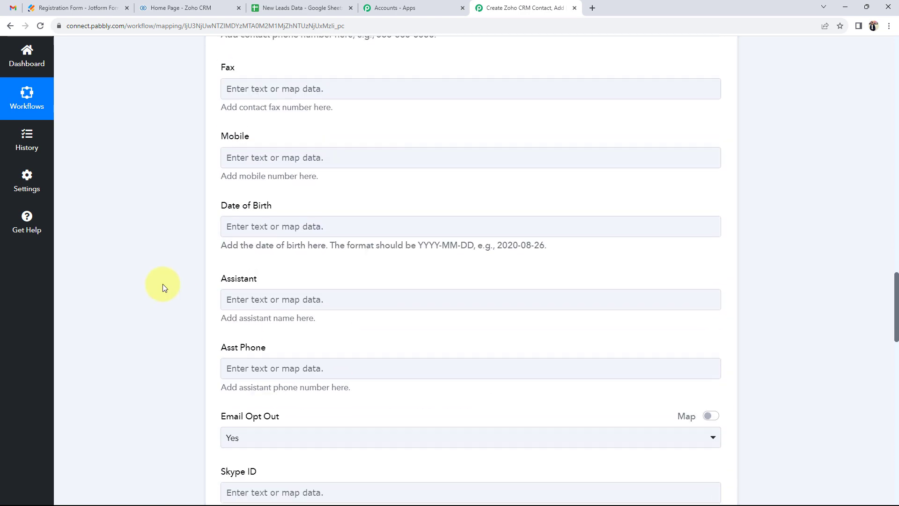
pyautogui.scroll(-5, 162, 284)
pyautogui.scroll(-2, 162, 284)
pyautogui.scroll(-3, 162, 283)
pyautogui.scroll(-4, 162, 283)
pyautogui.scroll(4, 162, 284)
pyautogui.scroll(20, 162, 283)
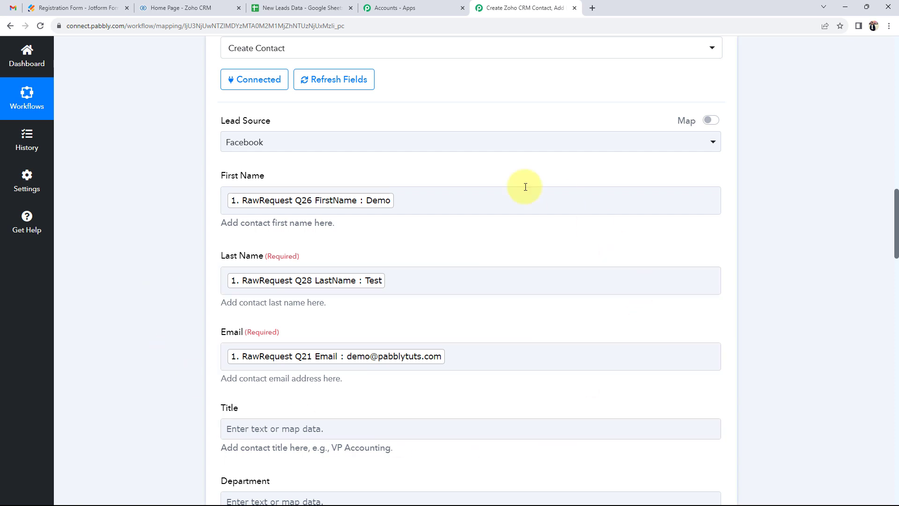
pyautogui.click(553, 345)
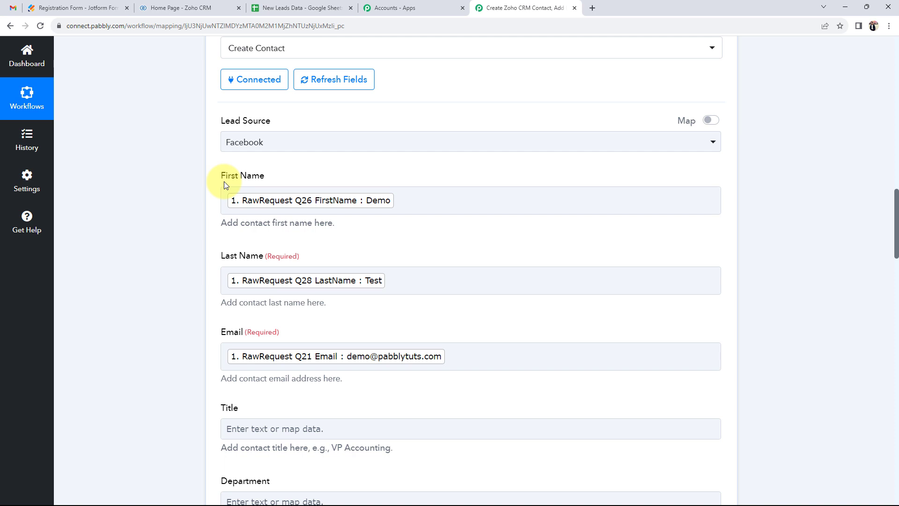
pyautogui.click(461, 201)
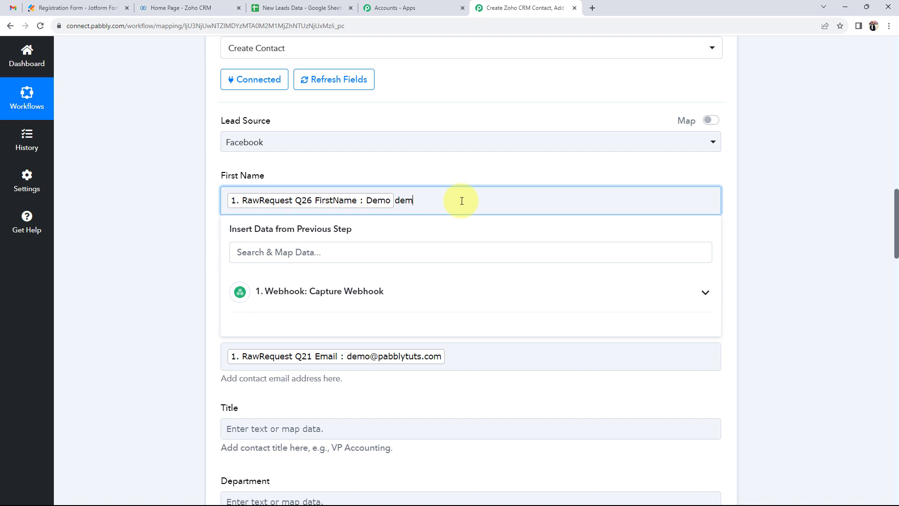
pyautogui.click(176, 269)
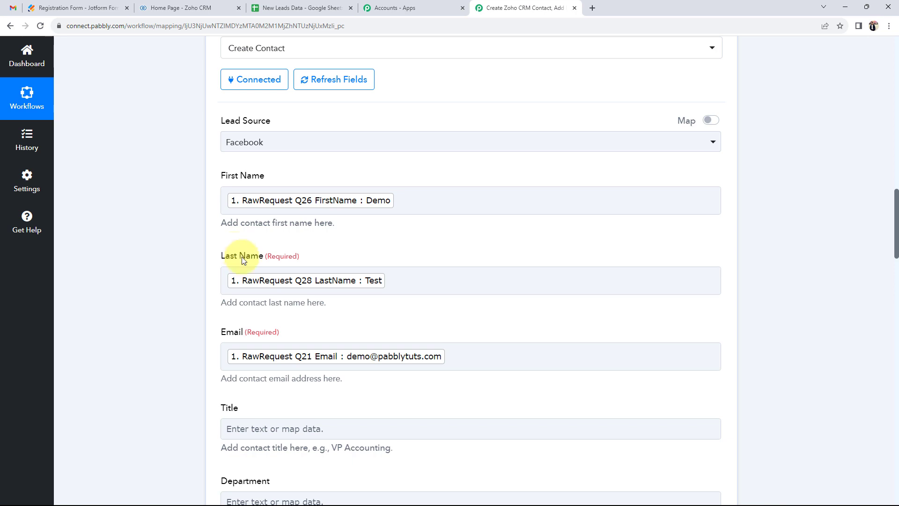
# Step: Save the Zoho CRM Create Contact action with a test request and check the response code
pyautogui.scroll(-20, 186, 310)
pyautogui.scroll(-7, 184, 323)
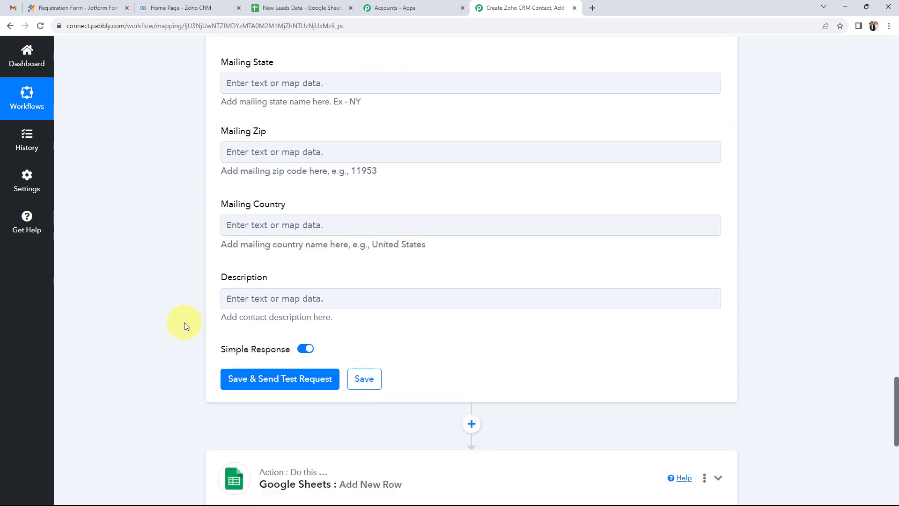
pyautogui.click(281, 237)
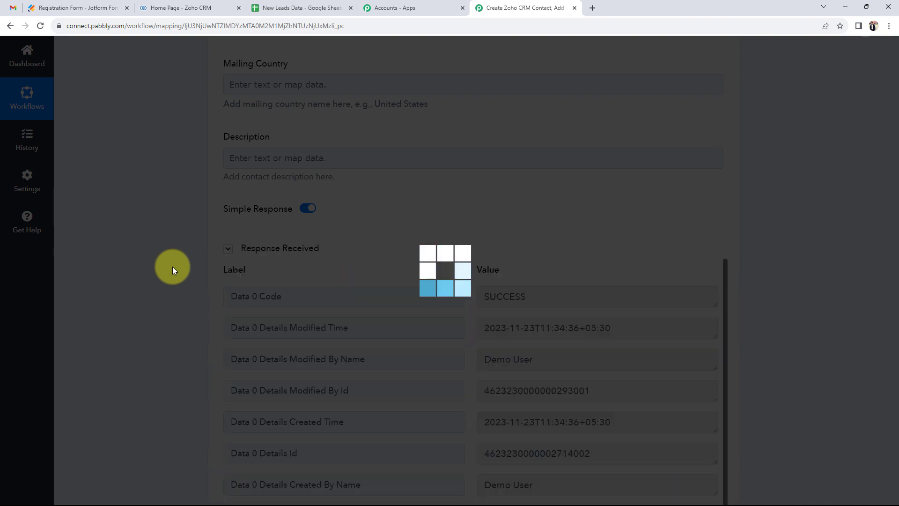
pyautogui.scroll(-1, 375, 337)
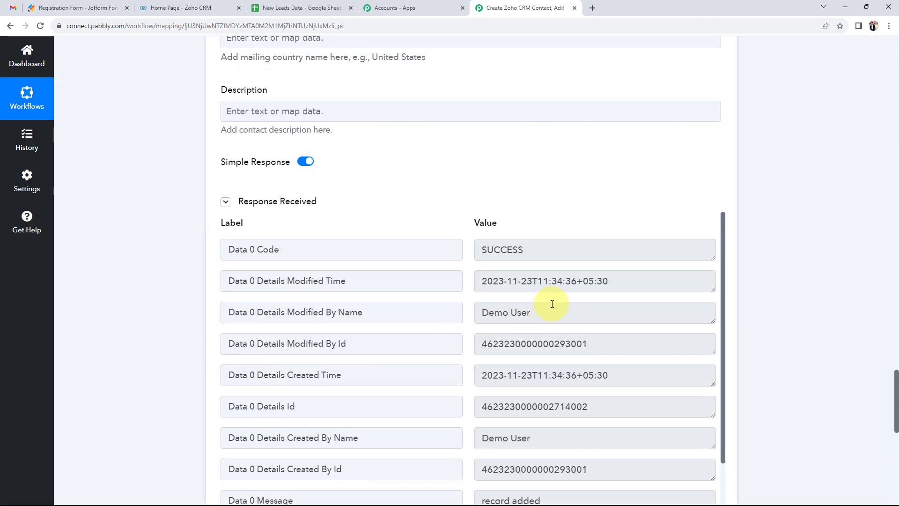
pyautogui.moveTo(546, 253); pyautogui.dragTo(481, 249)
# Step: Switch to Zoho CRM, open the newly created contact and check its lead source, name, email and phone details
pyautogui.click(187, 8)
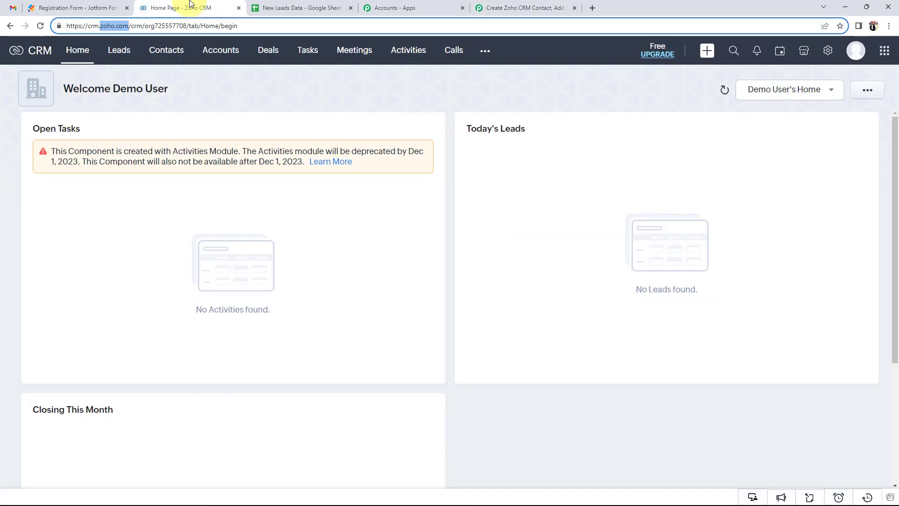
pyautogui.click(157, 50)
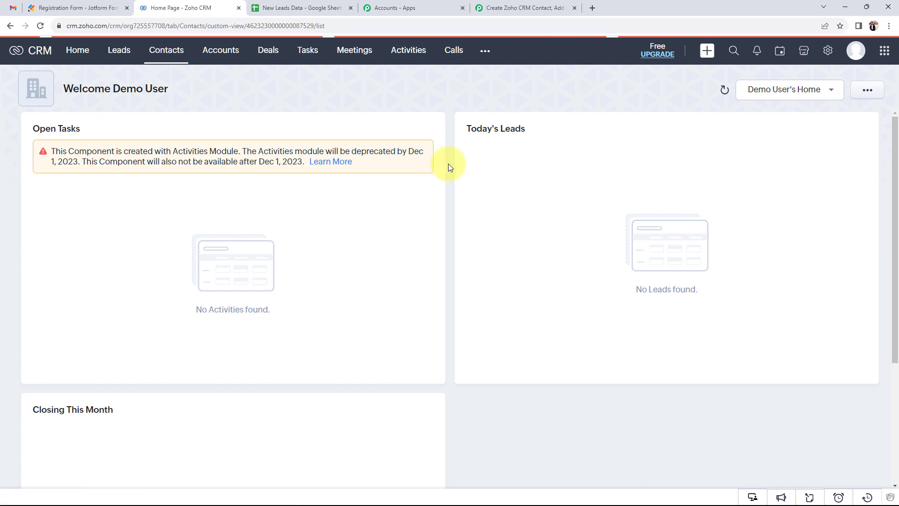
pyautogui.click(263, 160)
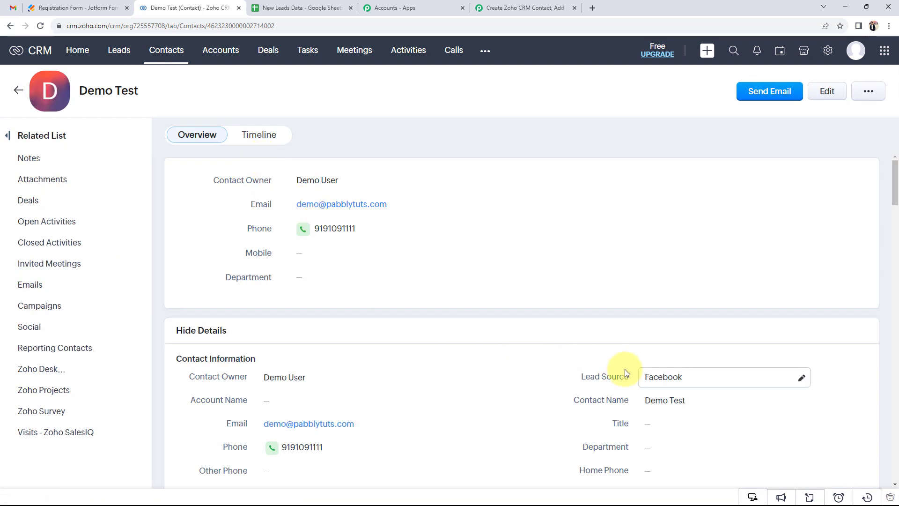
pyautogui.scroll(-1, 423, 384)
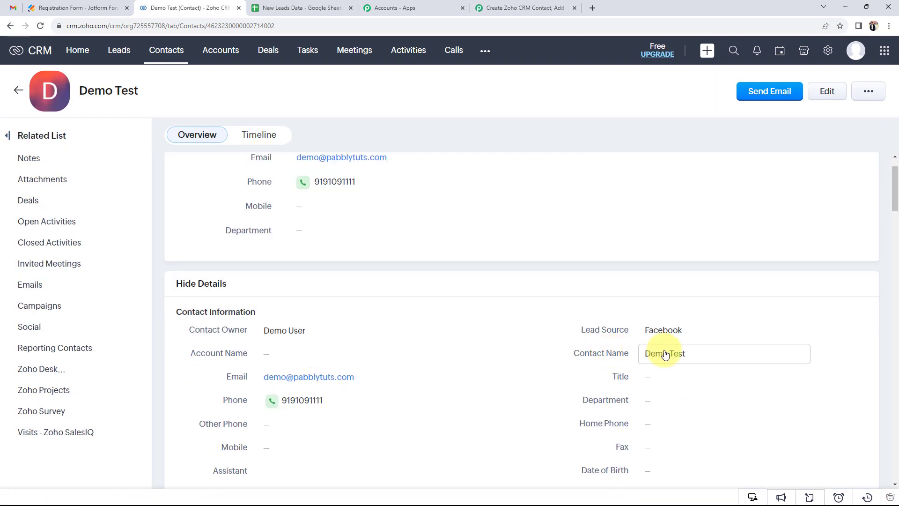
pyautogui.scroll(-2, 291, 373)
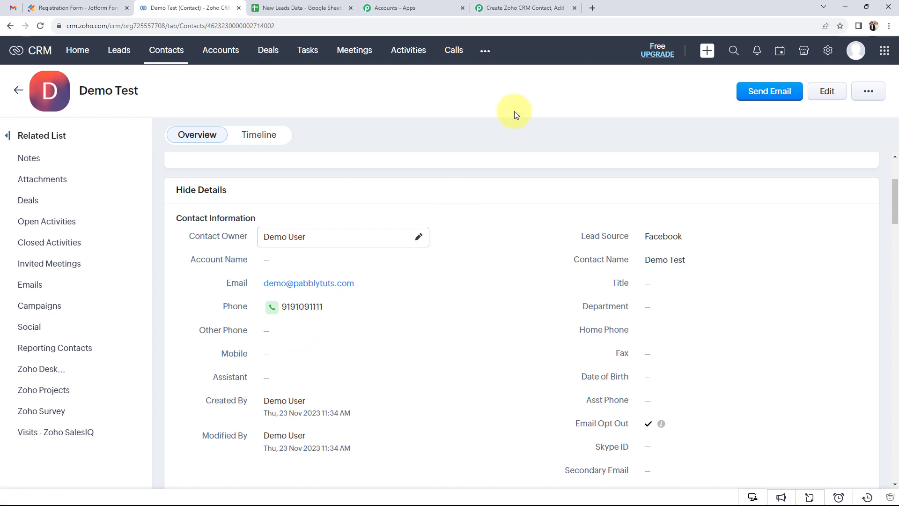
# Step: Return to the Pabbly Connect workflow and open the Google Sheets Add New Row action
pyautogui.click(524, 8)
pyautogui.click(117, 272)
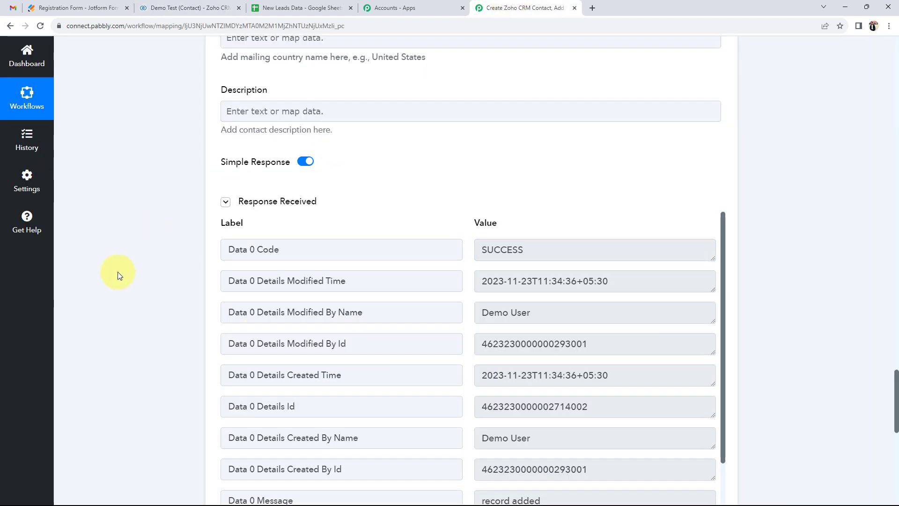
pyautogui.scroll(13, 117, 272)
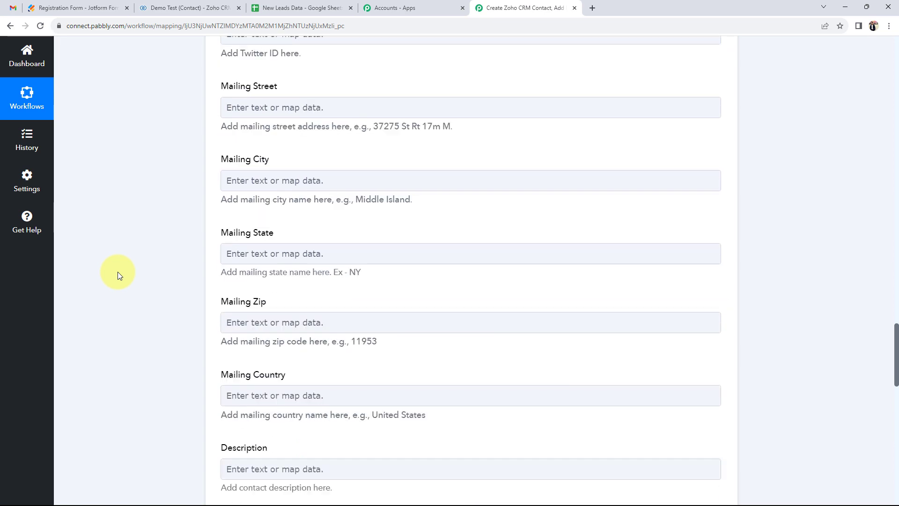
pyautogui.scroll(10, 117, 272)
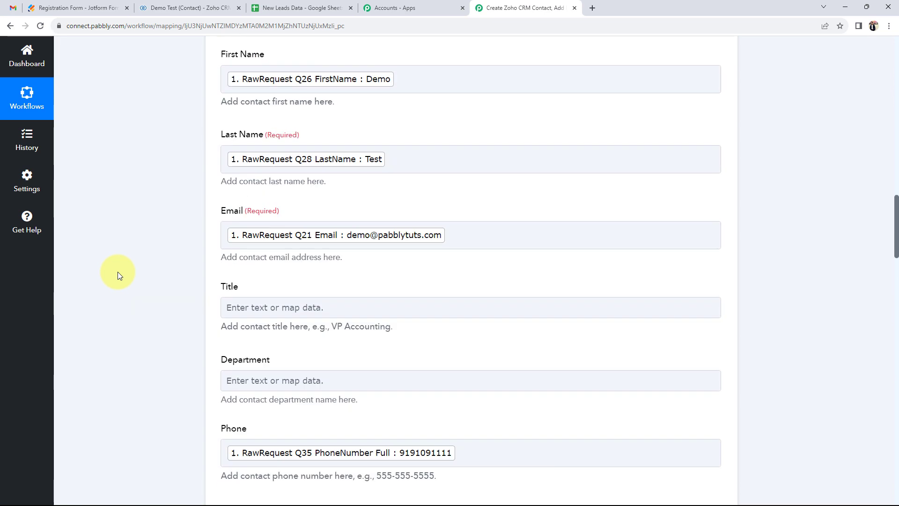
pyautogui.scroll(10, 187, 206)
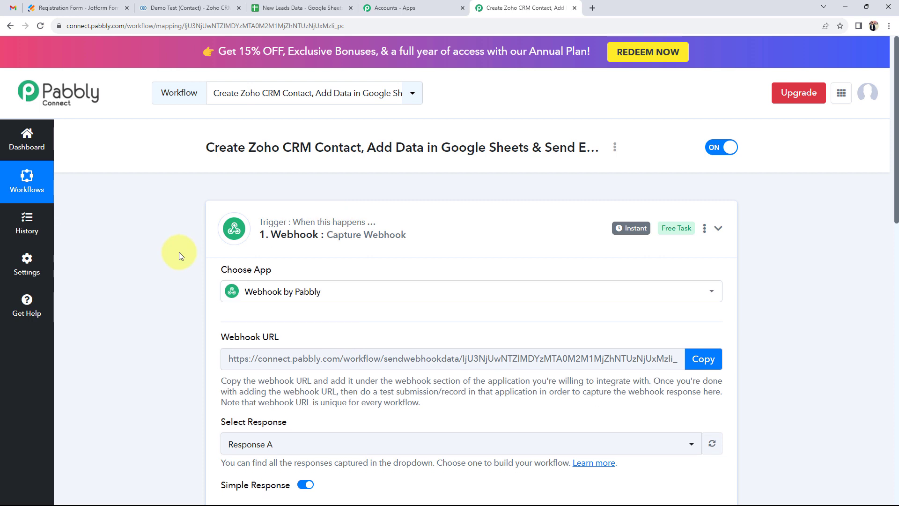
pyautogui.scroll(-4, 164, 260)
pyautogui.click(260, 256)
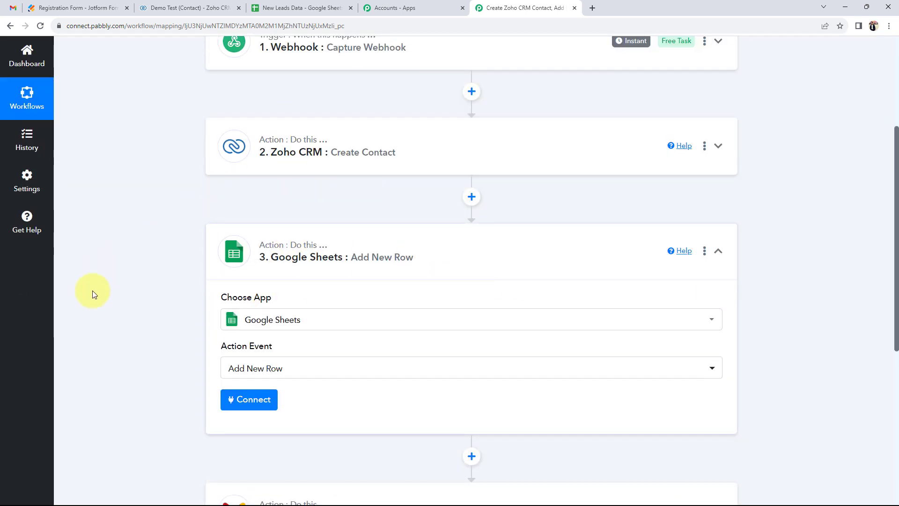
# Step: Connect the Google Sheets action through a new connection named Google Sheets #110, authorizing Pabbly Connect's access to the Google account
pyautogui.click(259, 397)
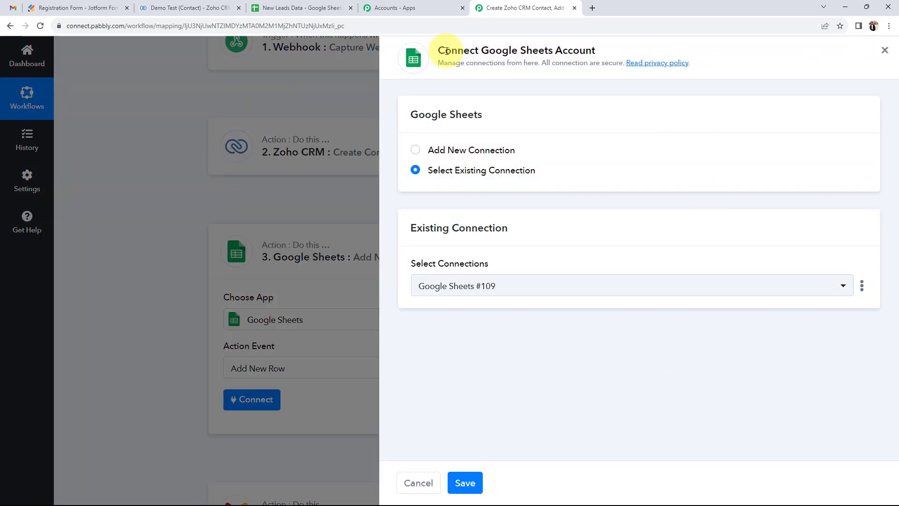
pyautogui.moveTo(481, 49); pyautogui.dragTo(650, 62)
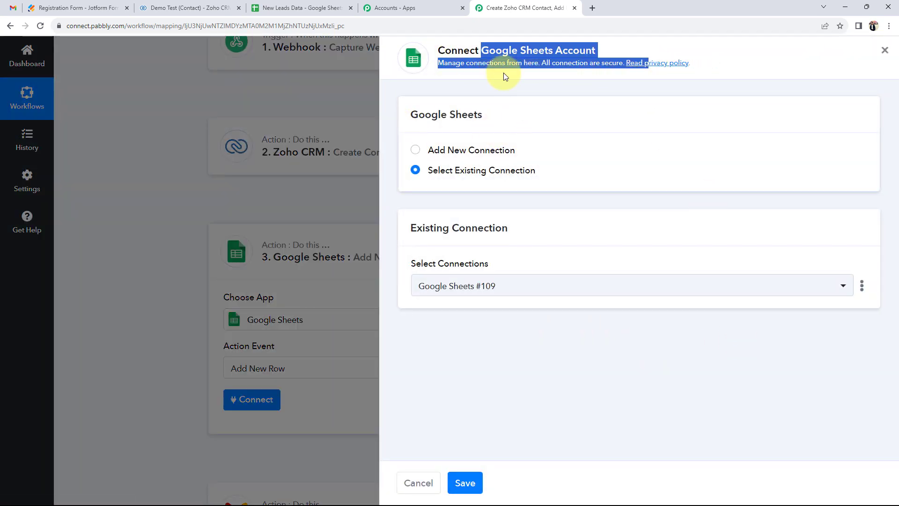
pyautogui.click(417, 153)
pyautogui.click(481, 277)
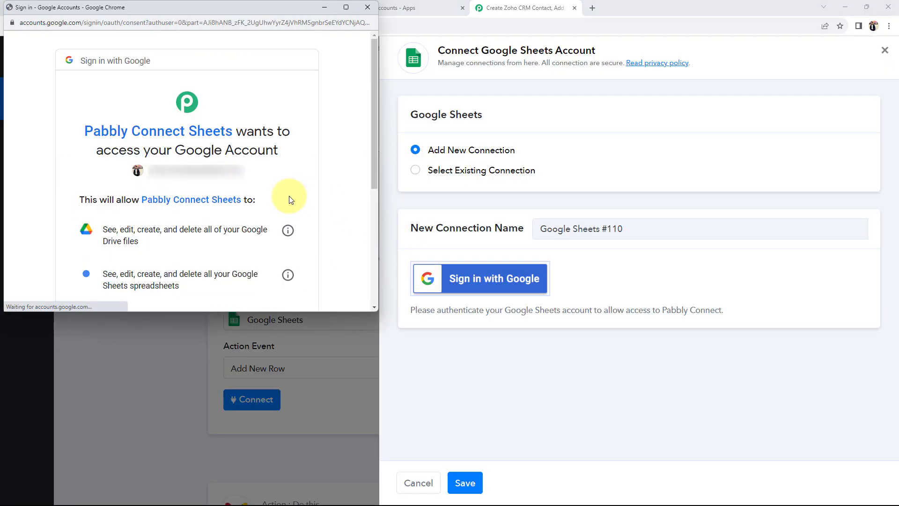
pyautogui.scroll(-5, 187, 220)
pyautogui.click(206, 269)
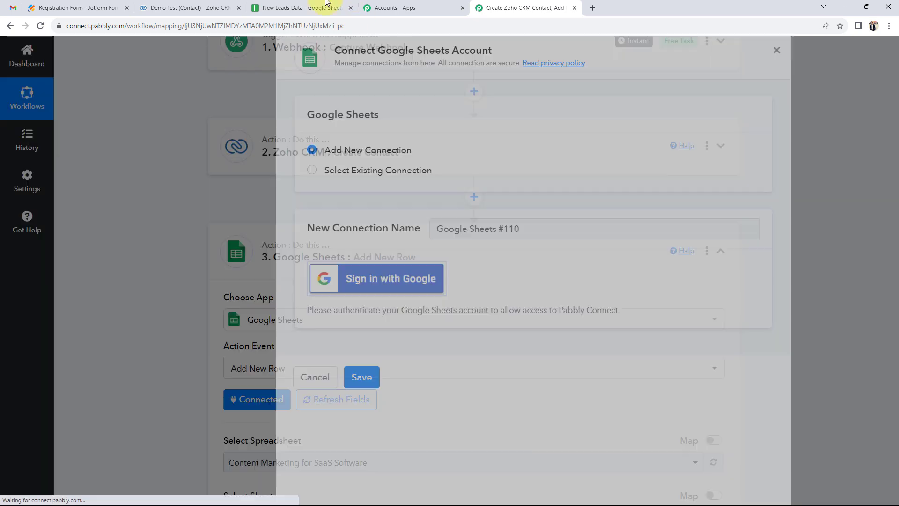
# Step: Switch to Google Sheets and review the title and column headers of the New Leads Data spreadsheet
pyautogui.click(326, 3)
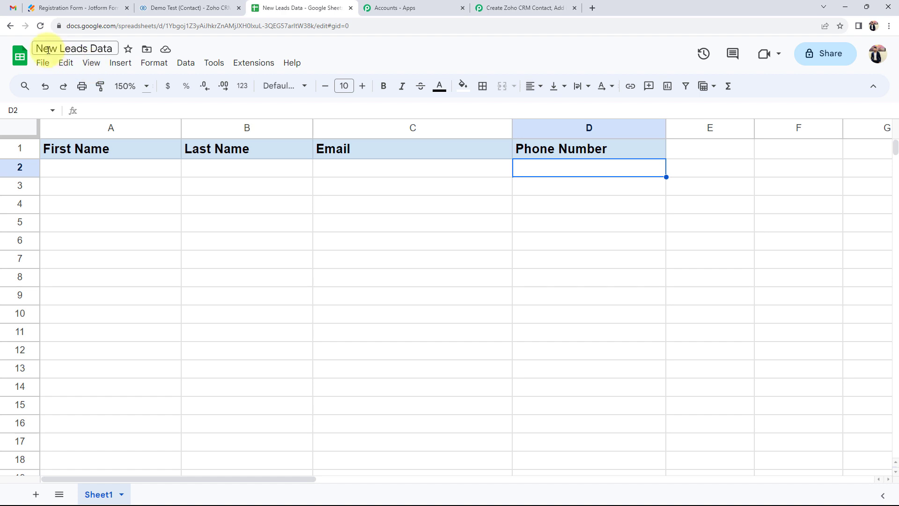
pyautogui.moveTo(47, 50); pyautogui.dragTo(100, 55)
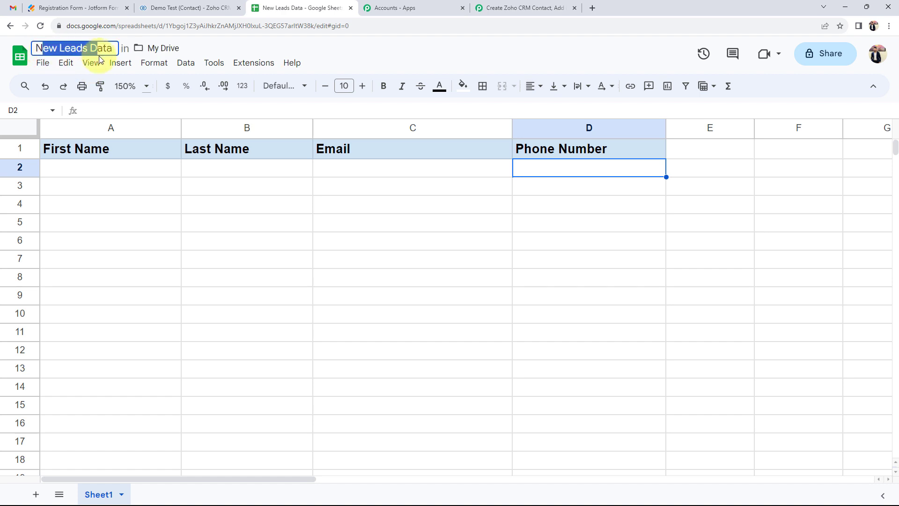
pyautogui.click(104, 193)
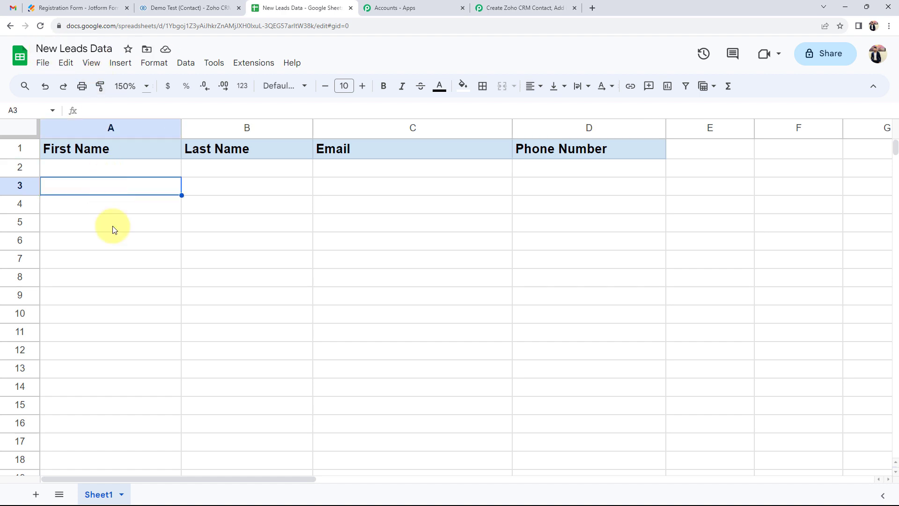
pyautogui.click(280, 266)
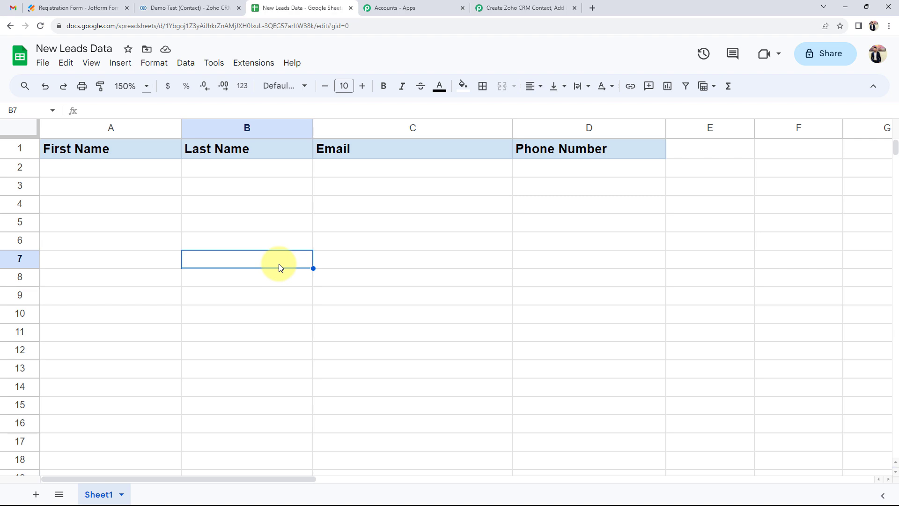
# Step: Back in Pabbly Connect, select New Leads Data as the target spreadsheet and check its sheet name against Google Sheets
pyautogui.click(510, 7)
pyautogui.scroll(-5, 136, 302)
pyautogui.scroll(-1, 133, 300)
pyautogui.click(237, 182)
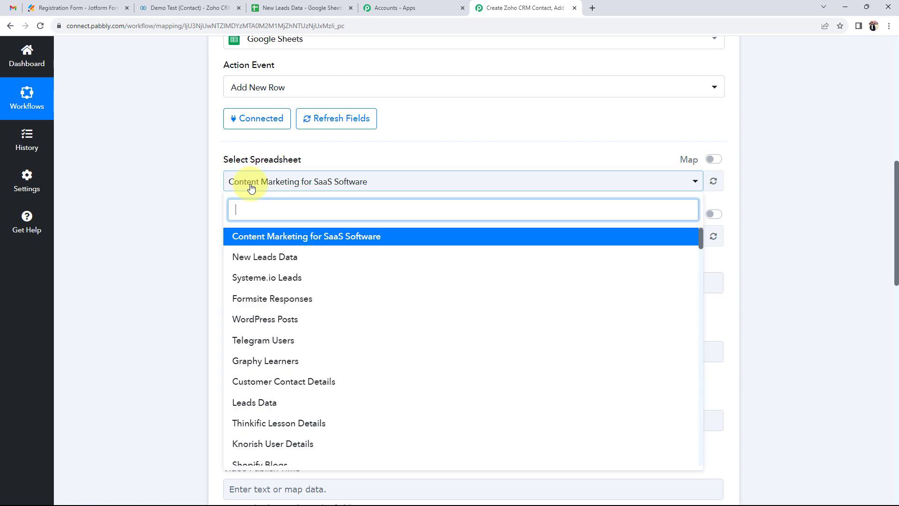
pyautogui.click(249, 261)
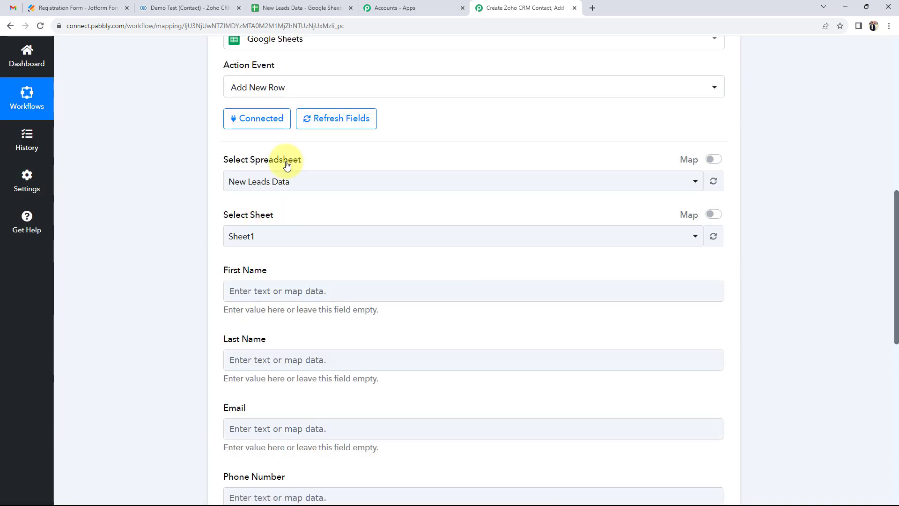
pyautogui.click(301, 7)
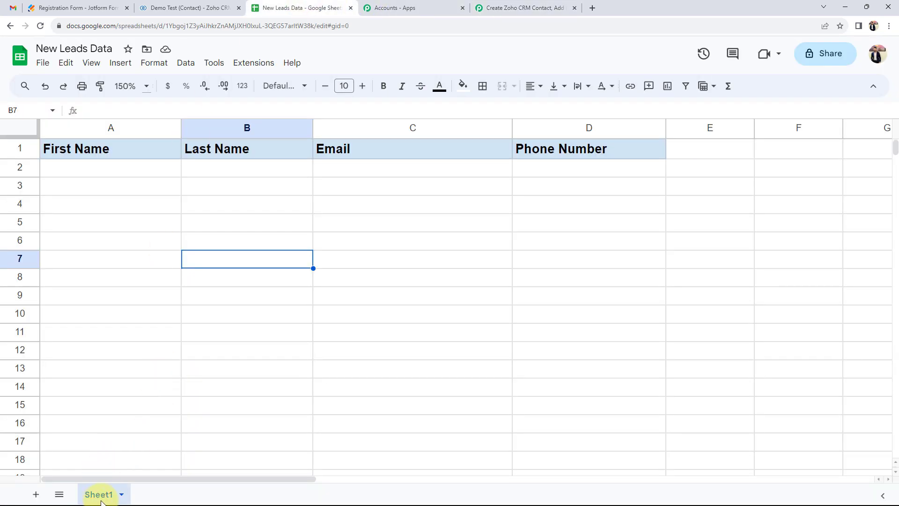
pyautogui.click(524, 7)
# Step: Map the Google Sheets action's First Name to RawRequest Q26 FirstName from the Capture Webhook step in Pabbly Connect
pyautogui.scroll(-3, 139, 316)
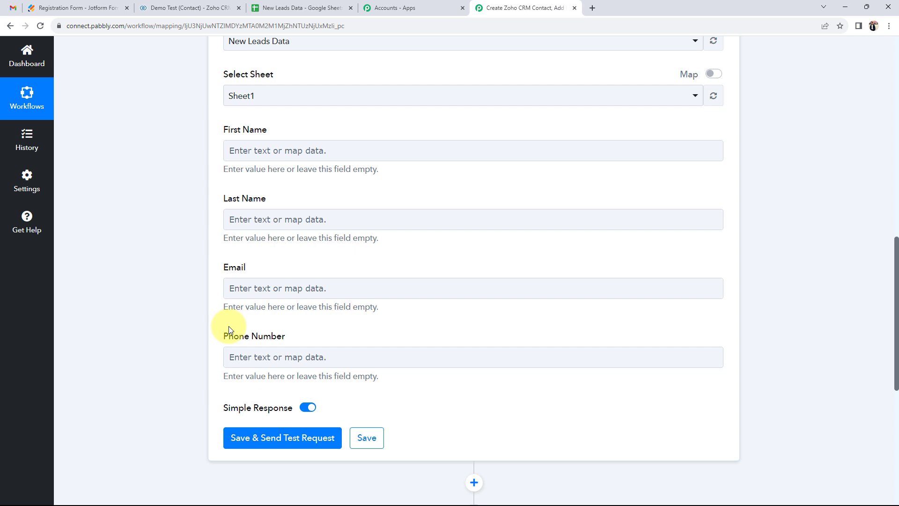
pyautogui.click(251, 153)
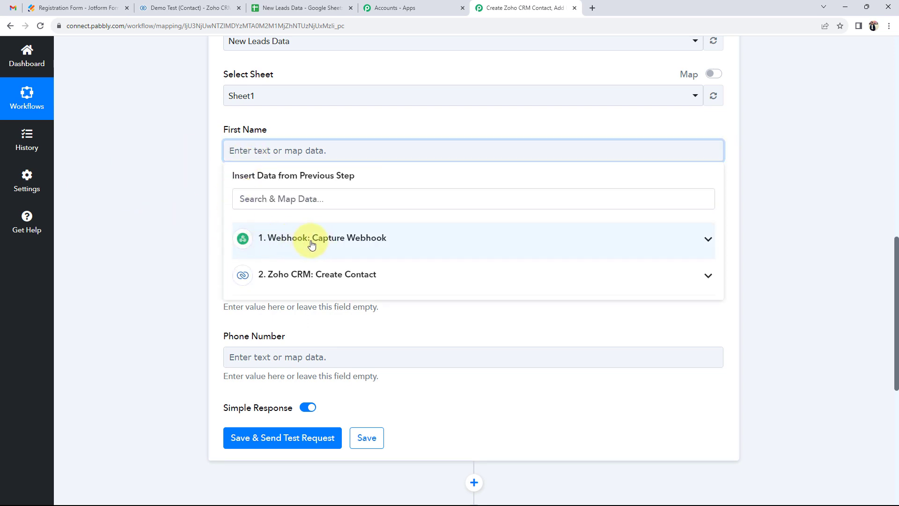
pyautogui.click(672, 240)
pyautogui.scroll(-5, 346, 303)
pyautogui.scroll(-6, 346, 302)
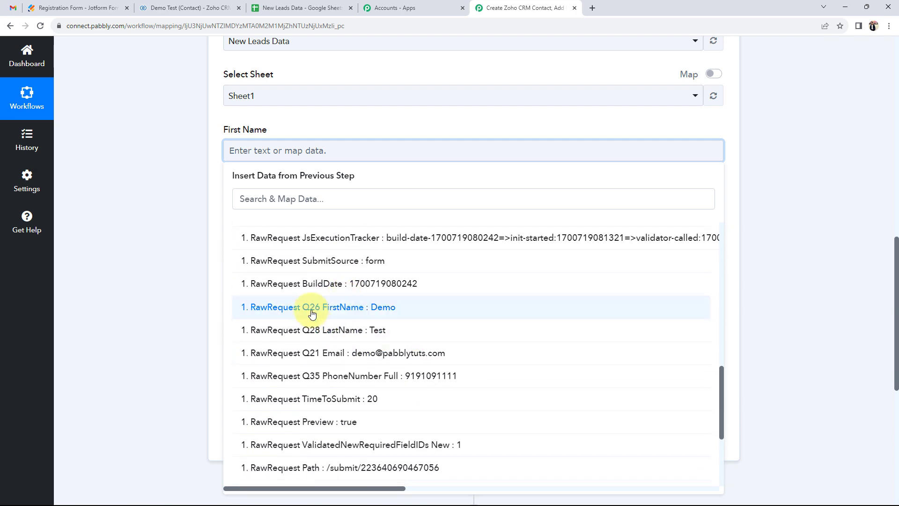
pyautogui.click(313, 309)
# Step: Map the Last Name column to RawRequest Q28 LastName from the webhook data
pyautogui.scroll(-2, 184, 252)
pyautogui.click(279, 135)
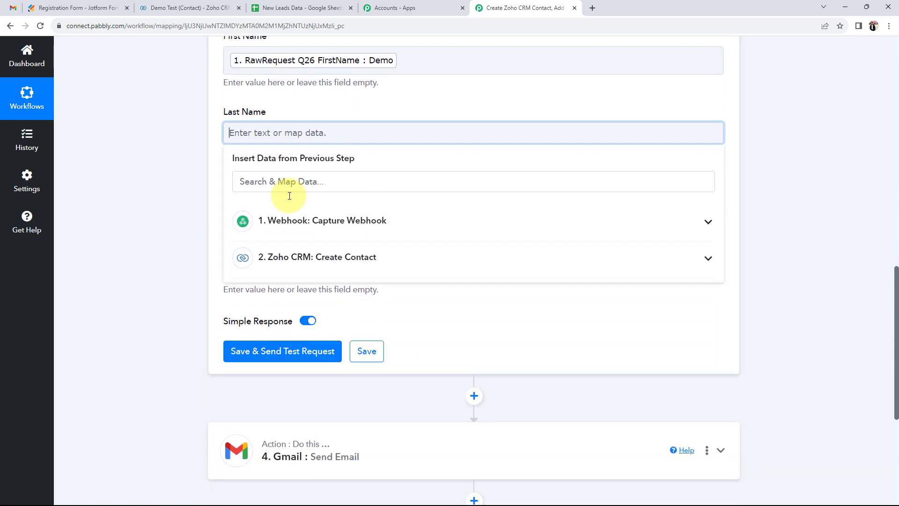
pyautogui.click(309, 220)
pyautogui.scroll(-8, 345, 355)
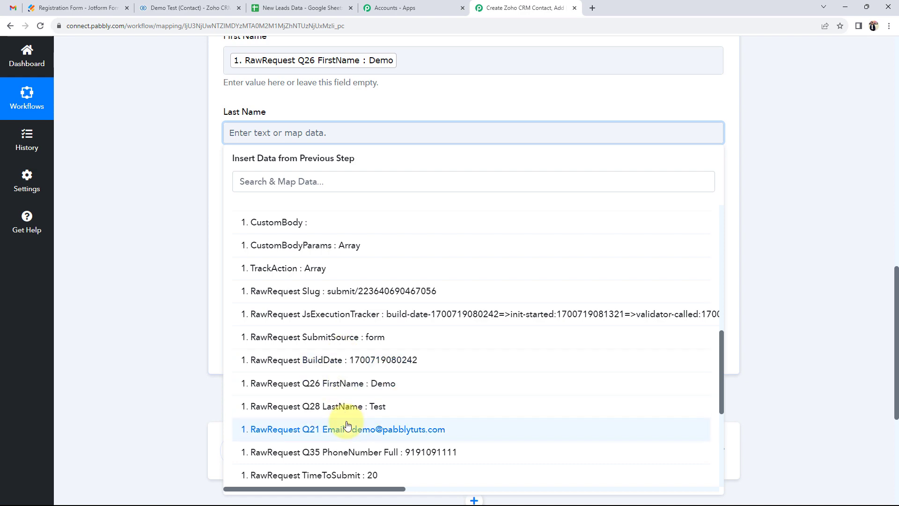
pyautogui.click(342, 406)
# Step: Map the Email column to RawRequest Q21 Email from the webhook data
pyautogui.scroll(-2, 167, 235)
pyautogui.click(292, 112)
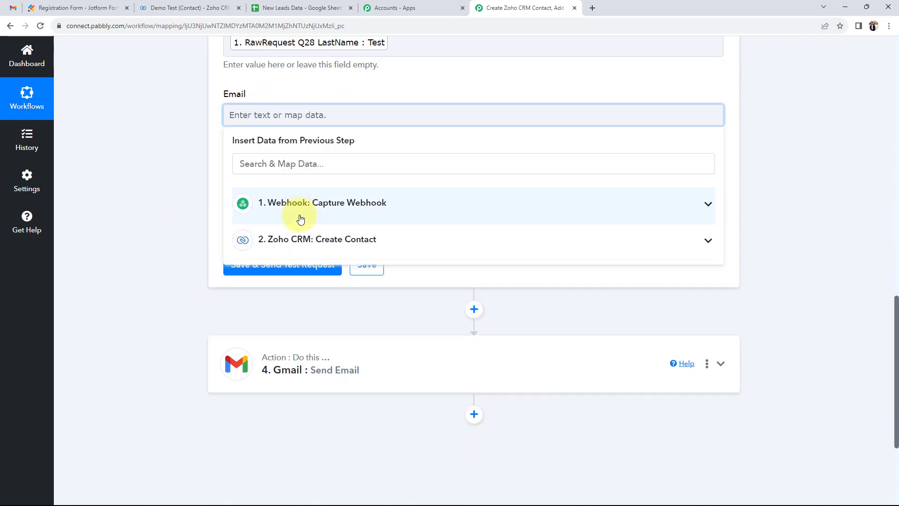
pyautogui.click(301, 219)
pyautogui.scroll(-8, 311, 347)
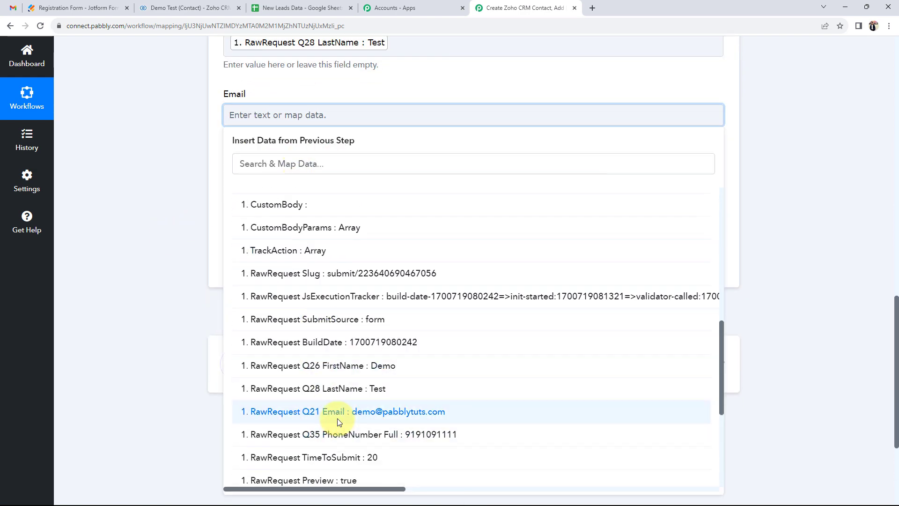
pyautogui.click(339, 422)
# Step: Map the Phone Number column to RawRequest Q35 PhoneNumber Full from the webhook data
pyautogui.scroll(-2, 157, 251)
pyautogui.click(287, 99)
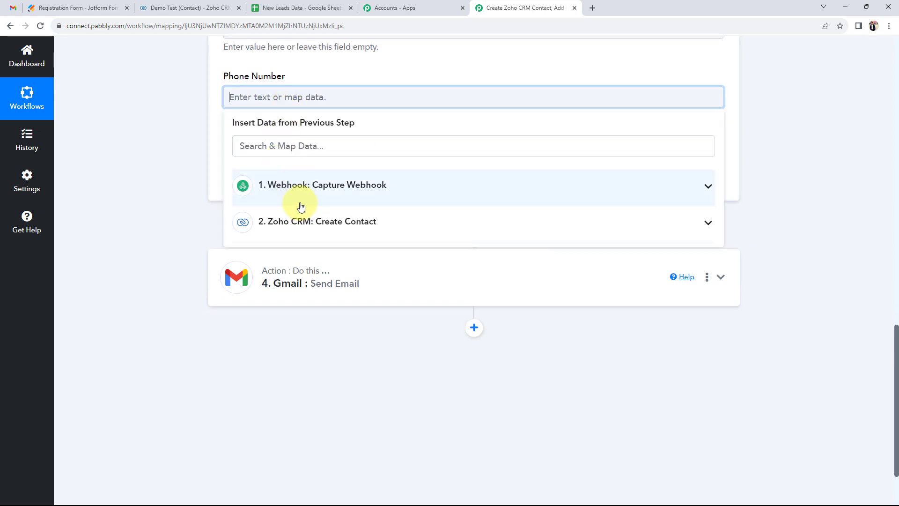
pyautogui.click(300, 204)
pyautogui.scroll(-9, 305, 361)
pyautogui.click(334, 370)
# Step: Review the mapped fields and check the rows below the headers of New Leads Data in Google Sheets
pyautogui.scroll(6, 134, 287)
pyautogui.scroll(1, 134, 287)
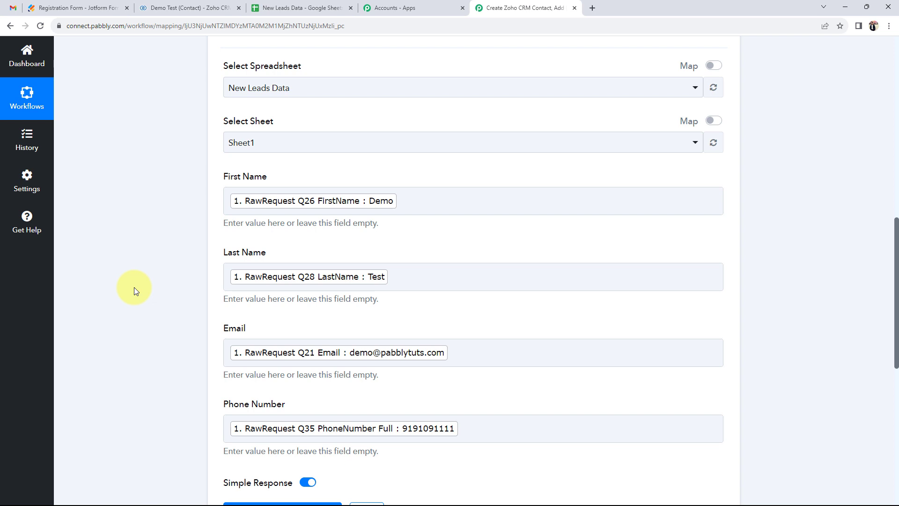
pyautogui.click(296, 8)
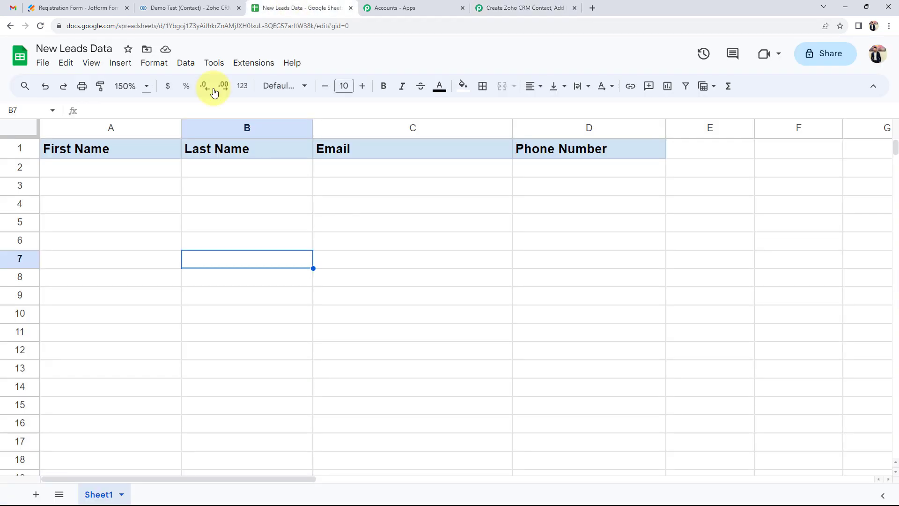
pyautogui.click(300, 184)
pyautogui.click(362, 168)
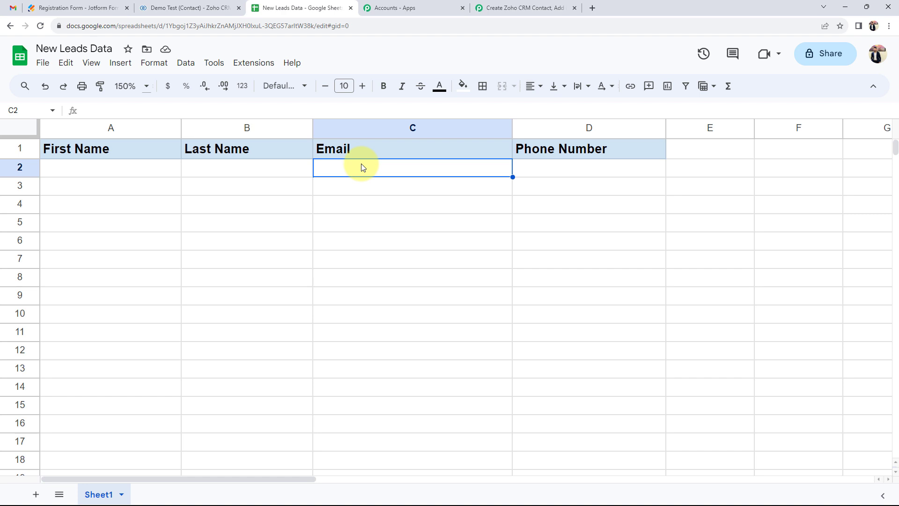
# Step: Back in Pabbly Connect, save the Google Sheets action and send a test request
pyautogui.click(524, 8)
pyautogui.scroll(-3, 210, 304)
pyautogui.click(231, 281)
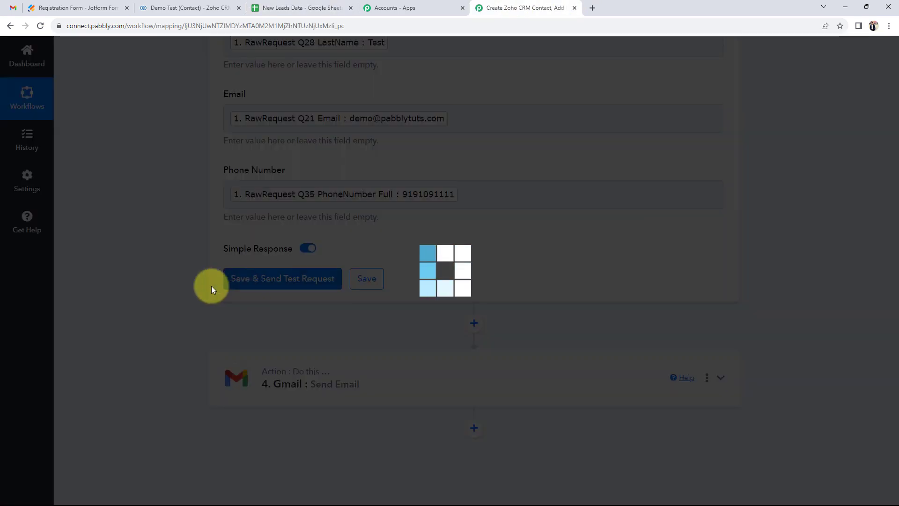
pyautogui.scroll(-3, 236, 343)
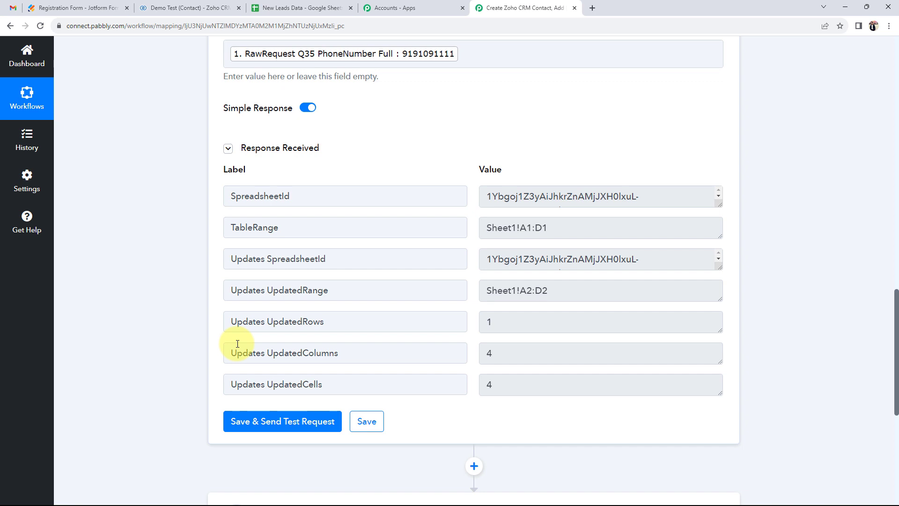
# Step: Switch to Google Sheets and check the name, email and phone number values in row 2
pyautogui.click(276, 8)
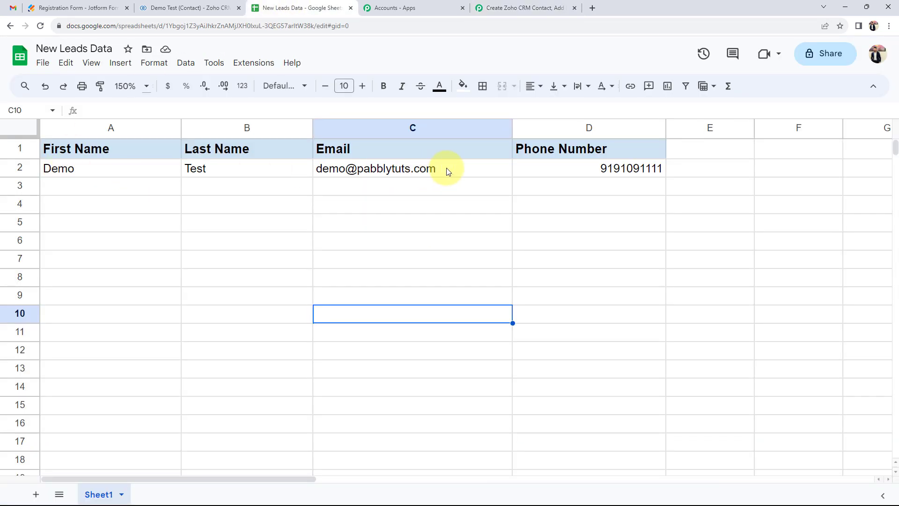
pyautogui.click(82, 172)
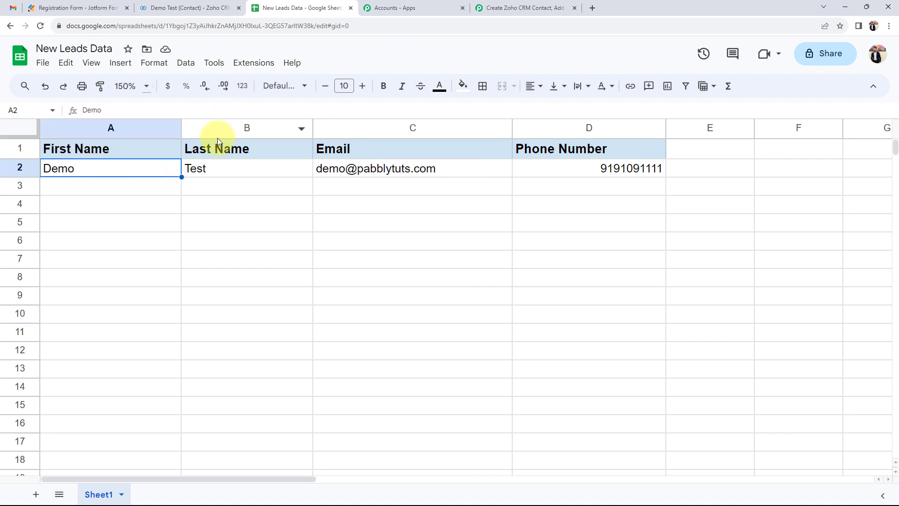
pyautogui.click(302, 174)
pyautogui.click(344, 175)
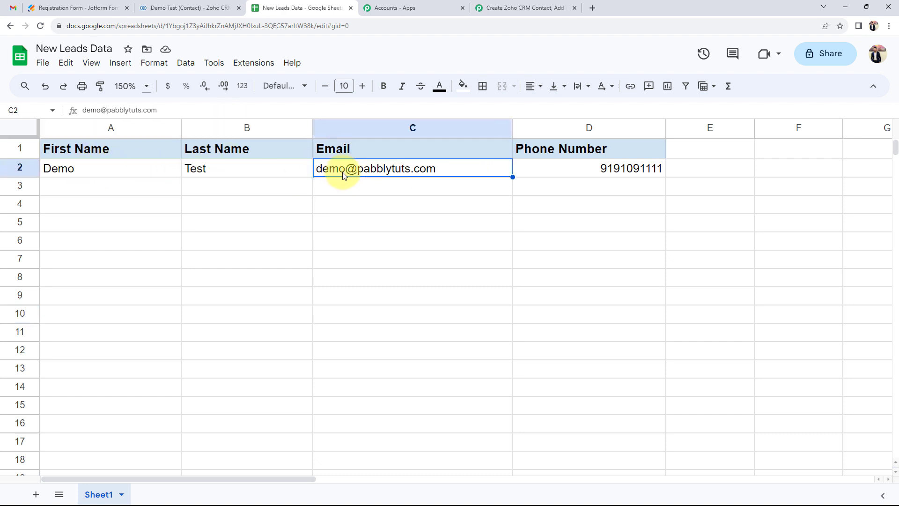
pyautogui.moveTo(343, 174)
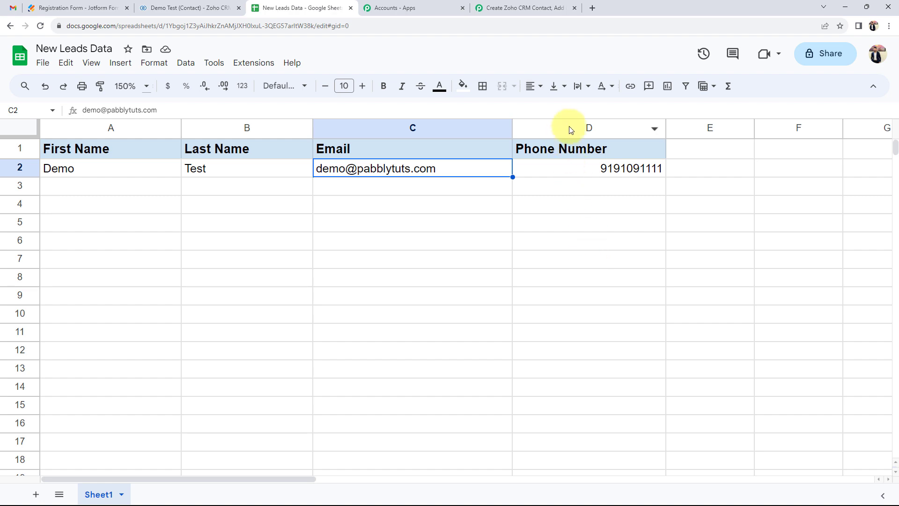
pyautogui.click(589, 172)
pyautogui.click(323, 293)
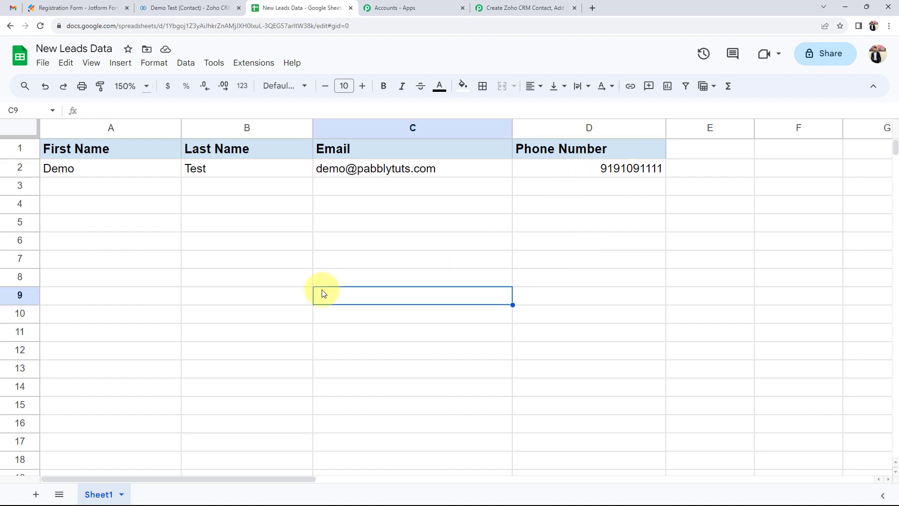
# Step: Return to the Pabbly Connect workflow and collapse the Google Sheets Add New Row action
pyautogui.click(522, 8)
pyautogui.scroll(5, 145, 287)
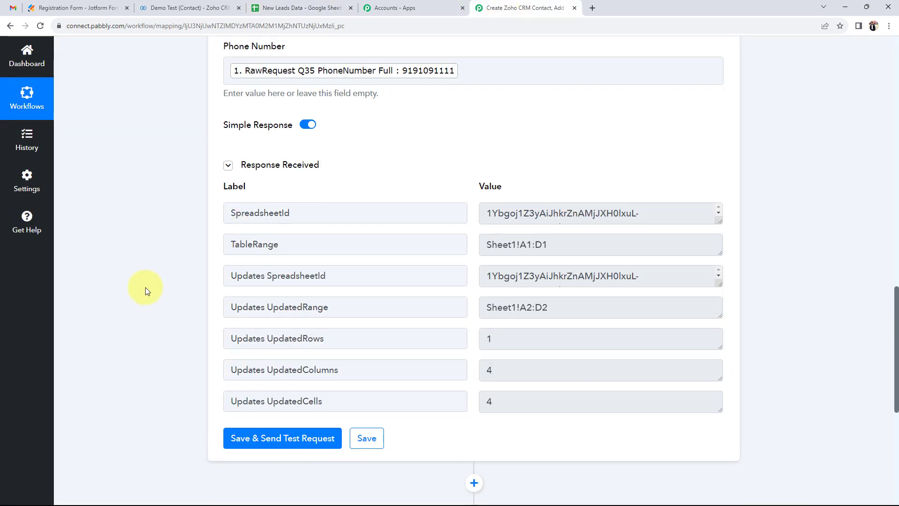
pyautogui.scroll(8, 145, 287)
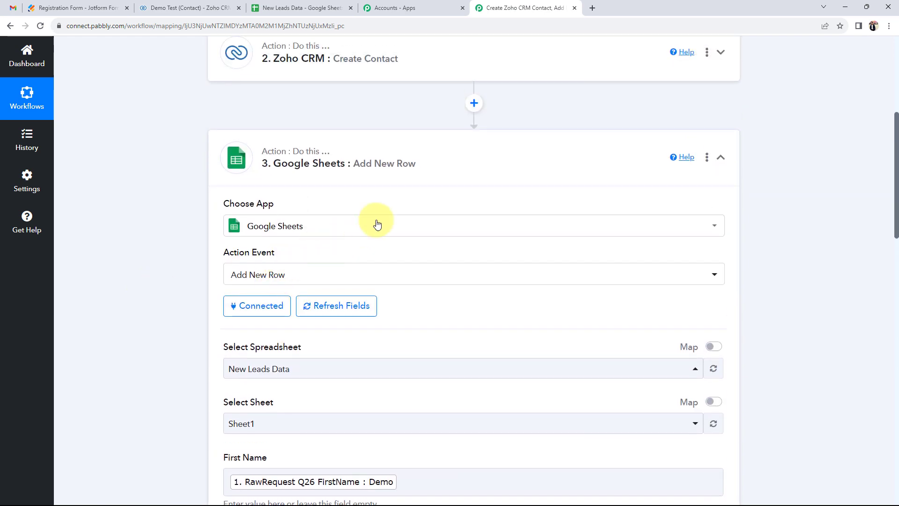
pyautogui.click(425, 139)
pyautogui.scroll(4, 206, 281)
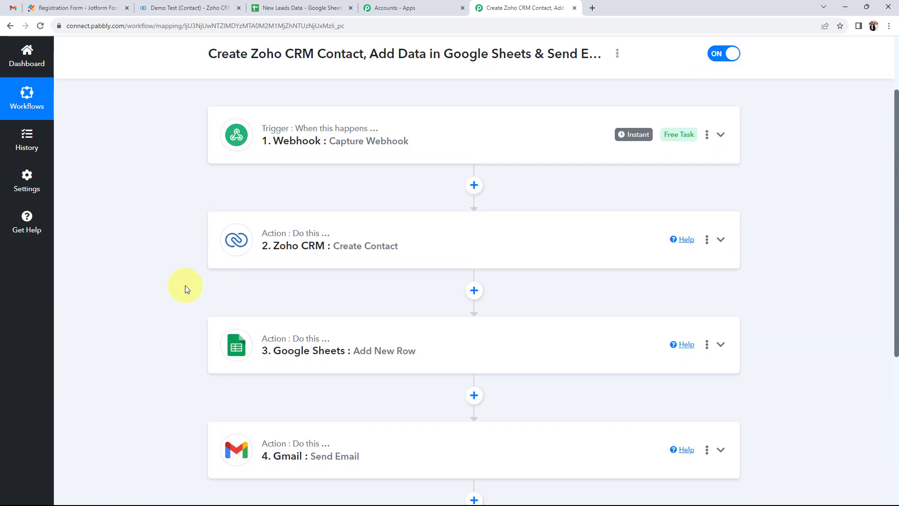
# Step: Connect the Gmail Send Email action through a new connection named Gmail #34, authorizing Pabbly Connect's access to the Google account
pyautogui.scroll(-5, 184, 285)
pyautogui.click(316, 199)
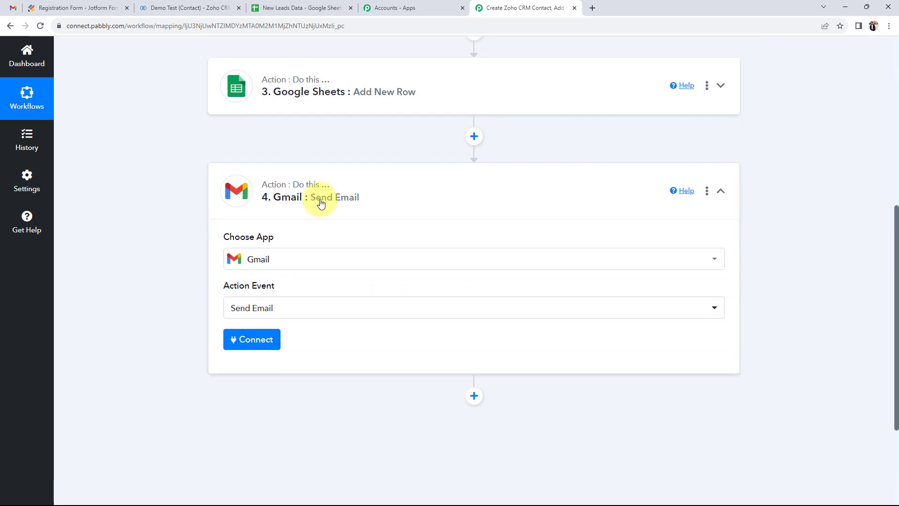
pyautogui.click(242, 340)
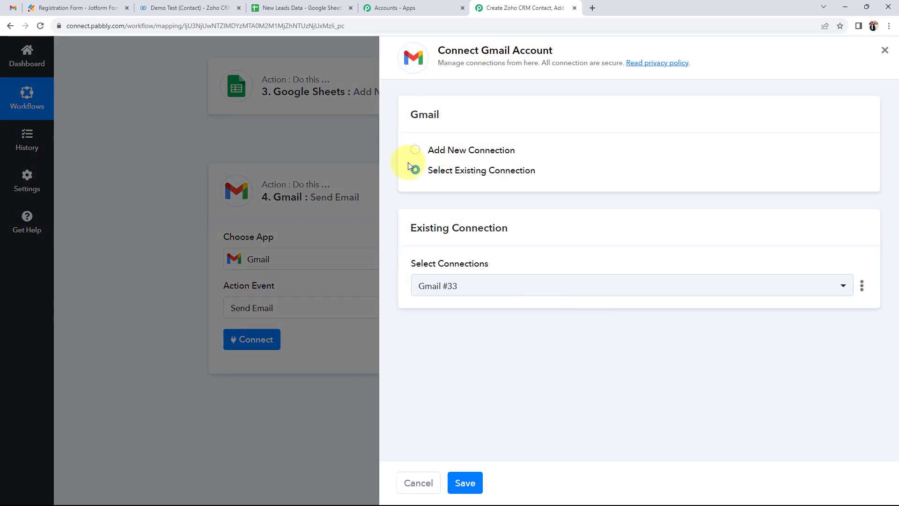
pyautogui.click(415, 150)
pyautogui.click(427, 270)
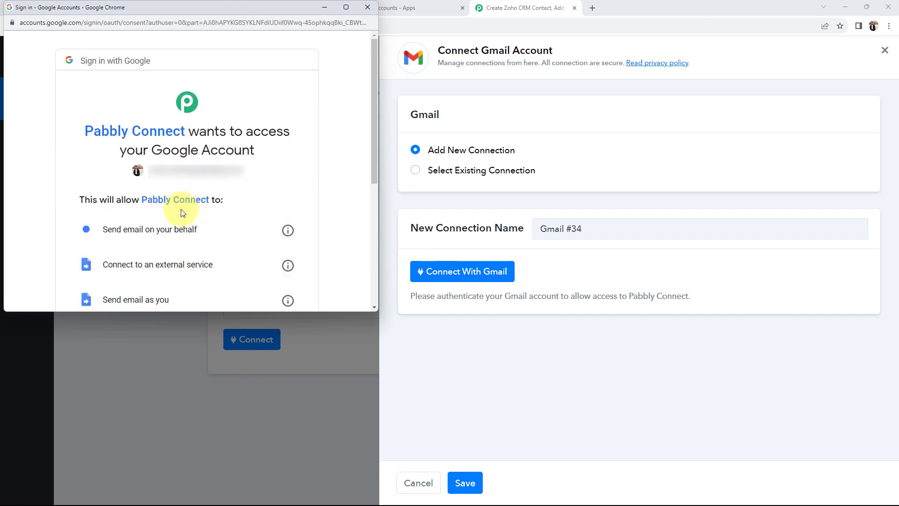
pyautogui.scroll(-4, 181, 211)
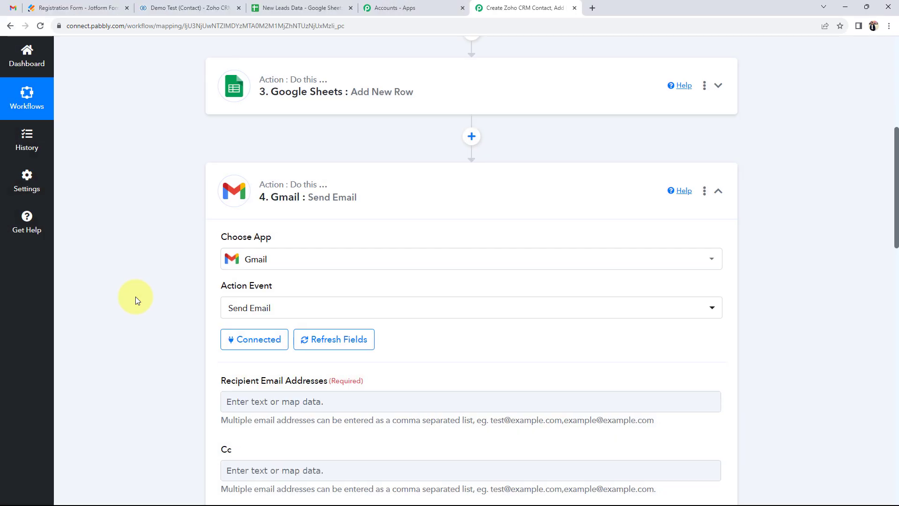
# Step: Review the Gmail action's recipient and other email fields, and look at the Jotform submission page
pyautogui.scroll(-4, 135, 296)
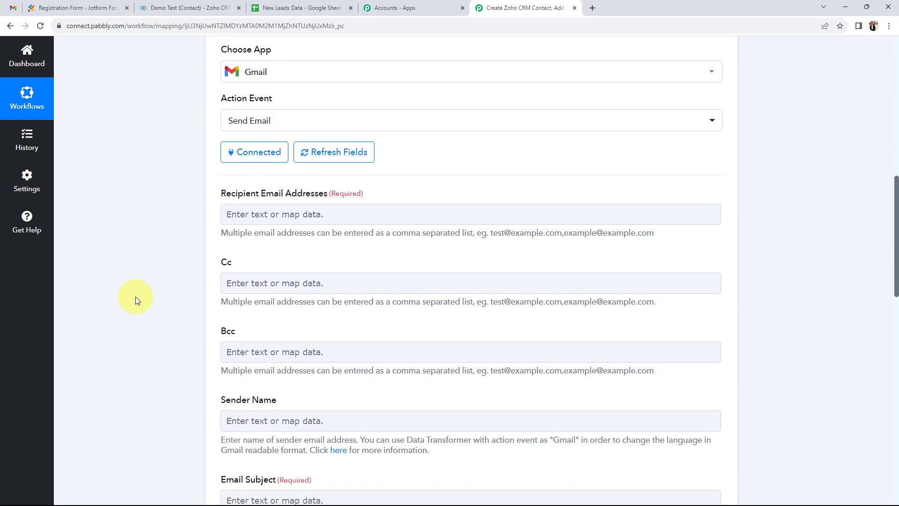
pyautogui.scroll(-2, 141, 295)
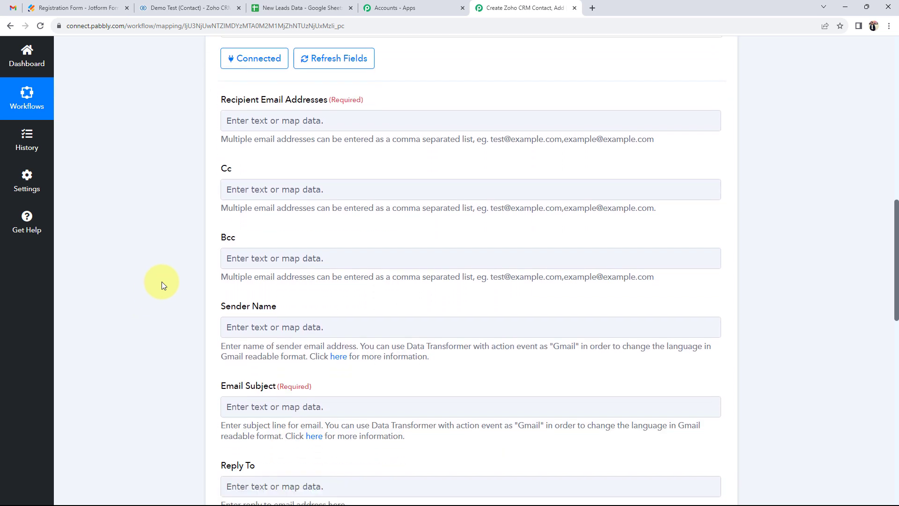
pyautogui.moveTo(222, 98); pyautogui.dragTo(312, 107)
pyautogui.click(148, 151)
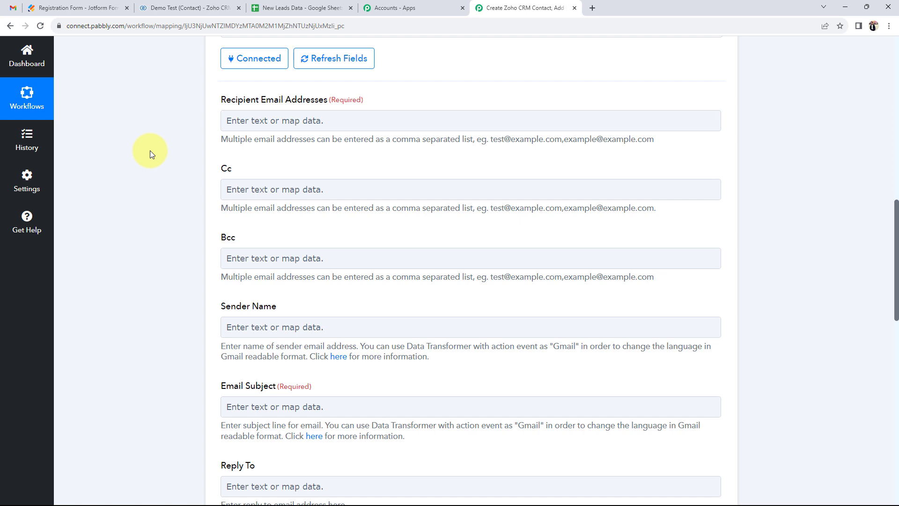
pyautogui.click(77, 7)
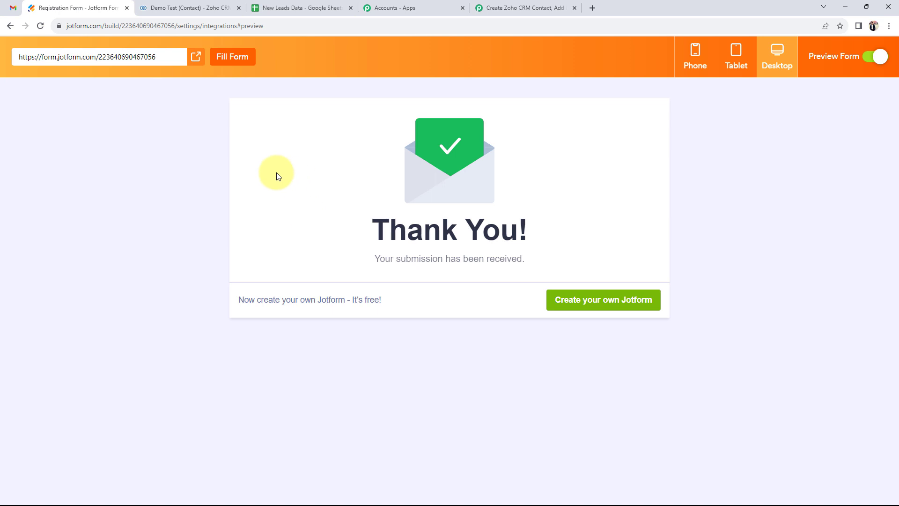
pyautogui.click(551, 6)
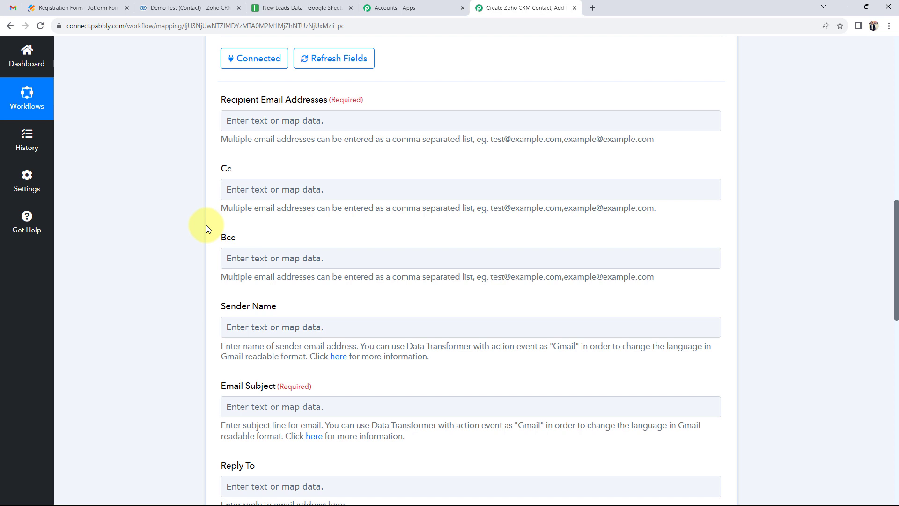
# Step: Map the Gmail action's Recipient Email Addresses to RawRequest Q21 Email from the Capture Webhook step
pyautogui.click(271, 121)
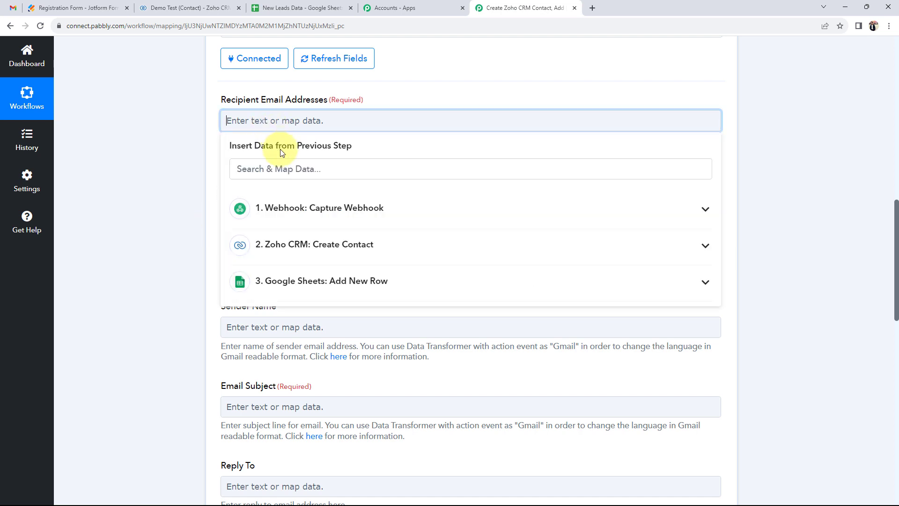
pyautogui.click(270, 209)
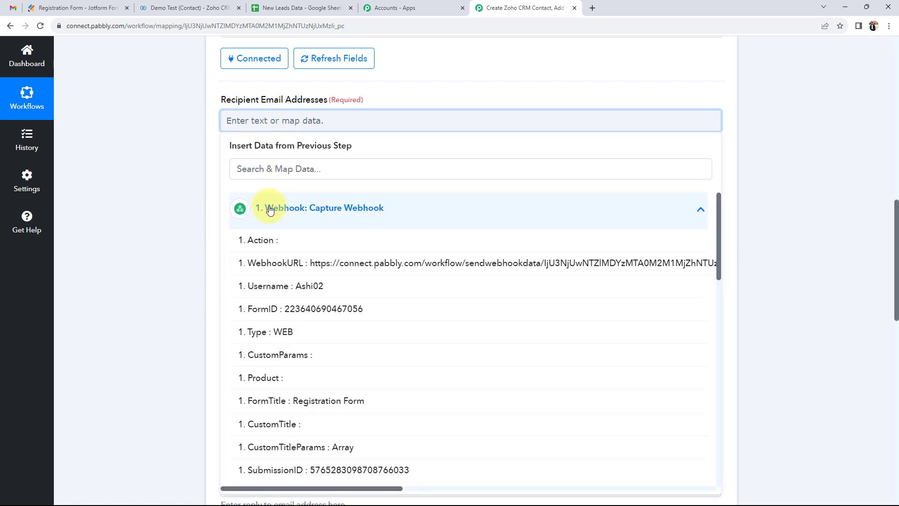
pyautogui.scroll(-5, 272, 328)
pyautogui.scroll(-2, 275, 329)
pyautogui.scroll(7, 275, 329)
pyautogui.scroll(-5, 275, 329)
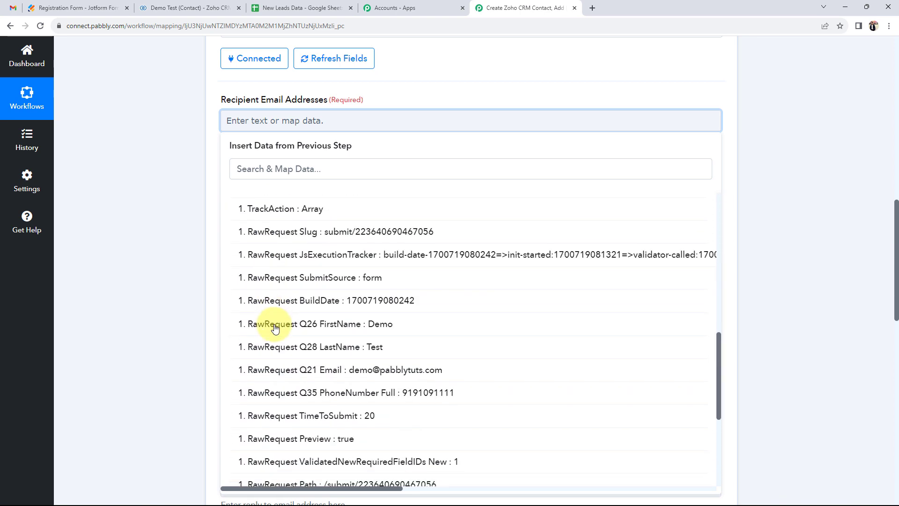
pyautogui.click(341, 367)
pyautogui.click(182, 241)
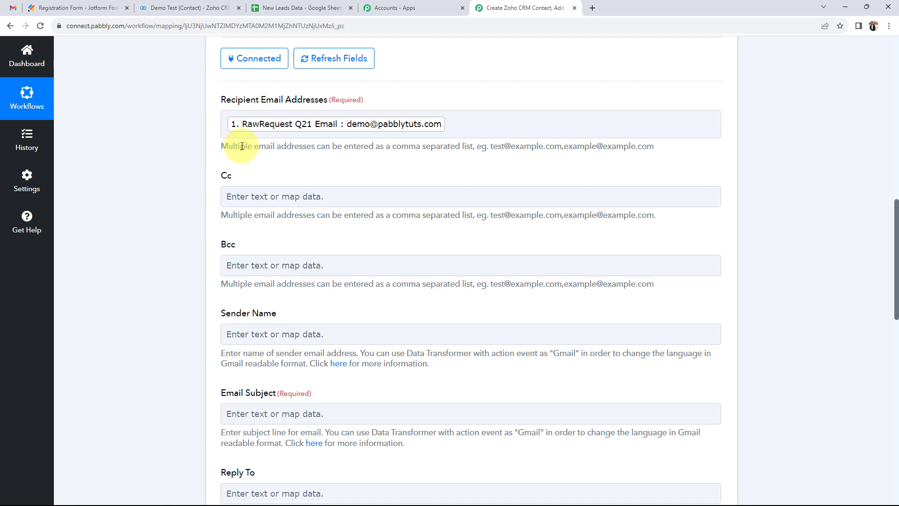
pyautogui.scroll(-2, 210, 239)
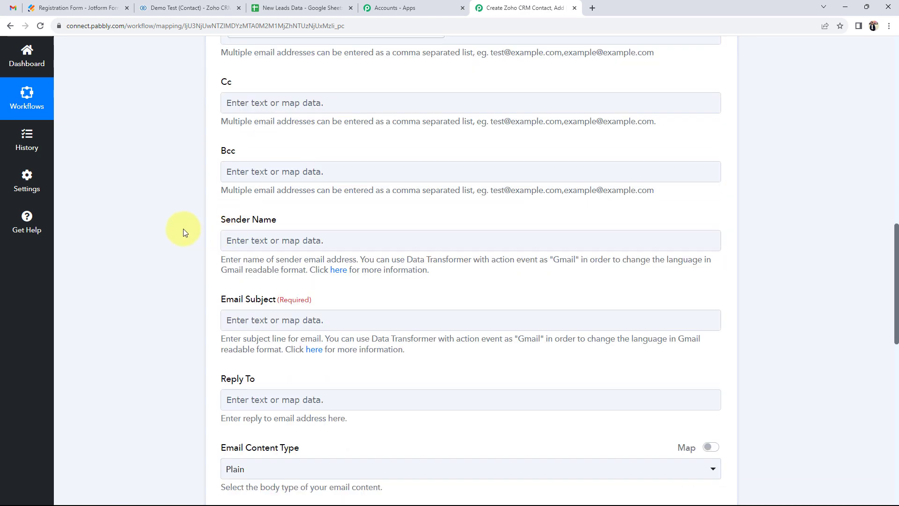
# Step: Set the Gmail action's Sender Name to Pabbly and its Email Subject to "Registration Successful!"
pyautogui.scroll(-2, 155, 254)
pyautogui.click(251, 148)
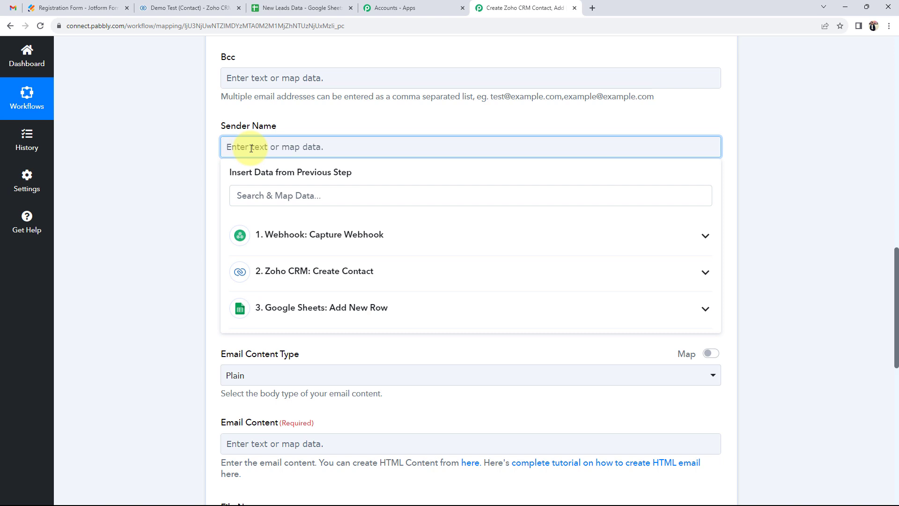
pyautogui.write('Pabbly')
pyautogui.click(193, 234)
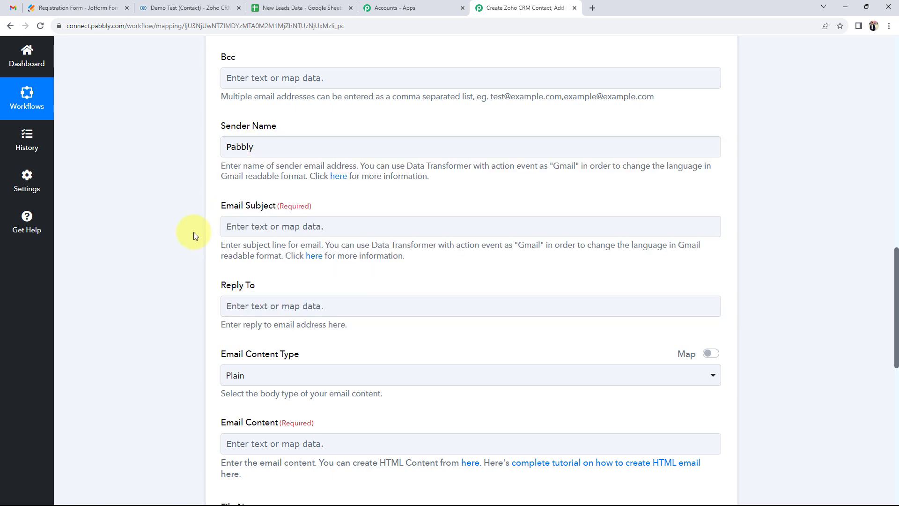
pyautogui.scroll(-1, 196, 227)
pyautogui.scroll(-1, 196, 206)
pyautogui.click(243, 135)
pyautogui.write('Registration Successful!')
pyautogui.click(154, 206)
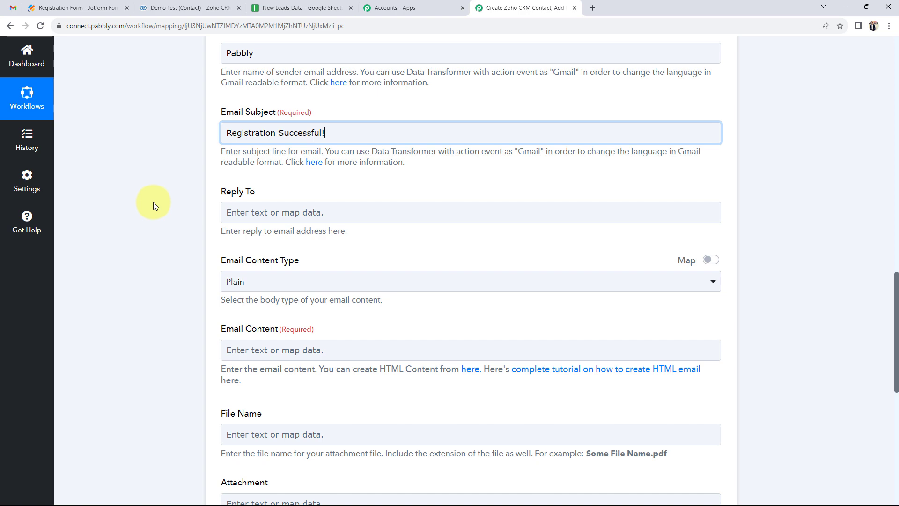
# Step: Choose the Plain content type and enter a "Dear ," message congratulating on the completed ABC Company registration, welcoming to the community, signed "Best regards, ABC Company"
pyautogui.scroll(-3, 152, 206)
pyautogui.click(228, 141)
pyautogui.click(246, 194)
pyautogui.scroll(-1, 261, 160)
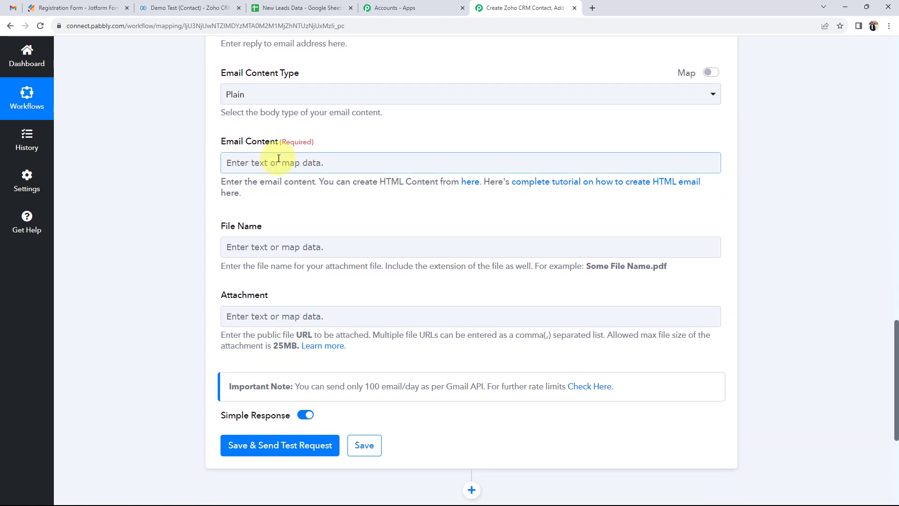
pyautogui.click(278, 159)
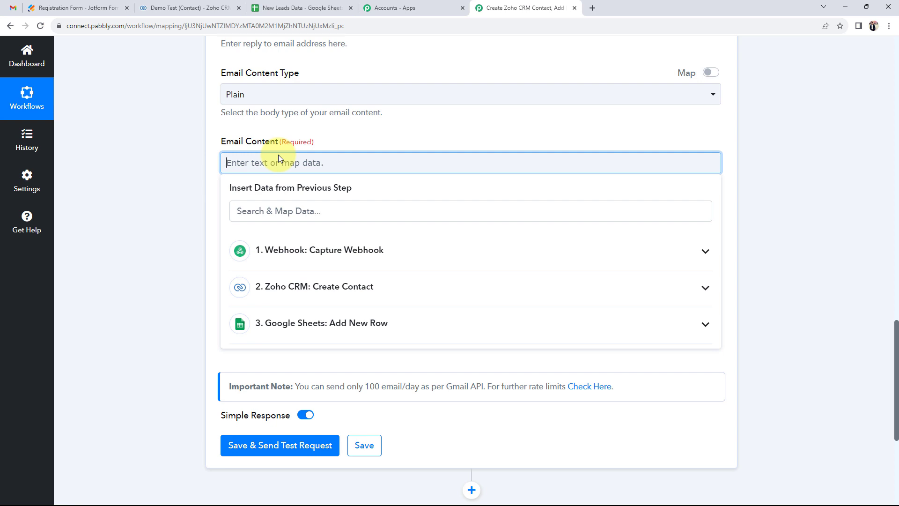
pyautogui.write('Dear ,  Congratulations! Your registration with ABC Company is now complete, and we are delighted to welcome you to our community.  Best regards, ABC Company')
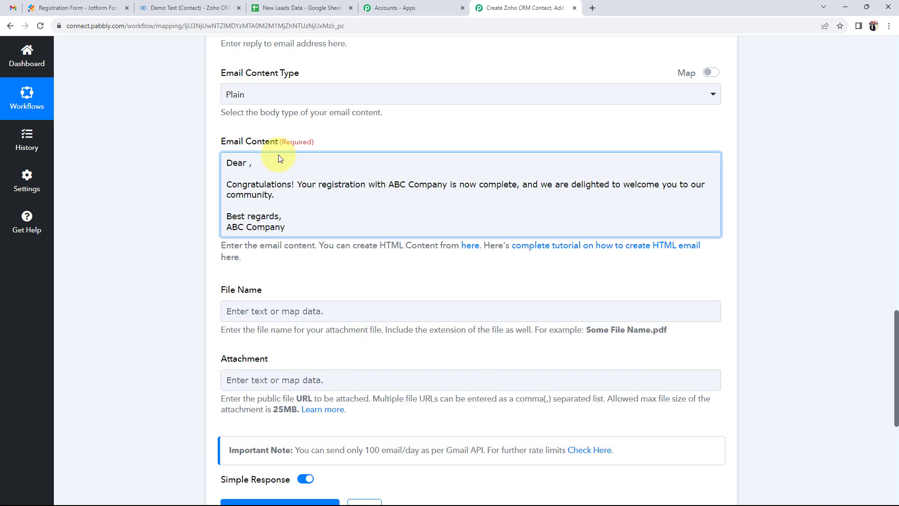
# Step: Map RawRequest Q26 FirstName and RawRequest Q28 LastName from the Capture Webhook step after "Dear" in the Email Content
pyautogui.click(249, 163)
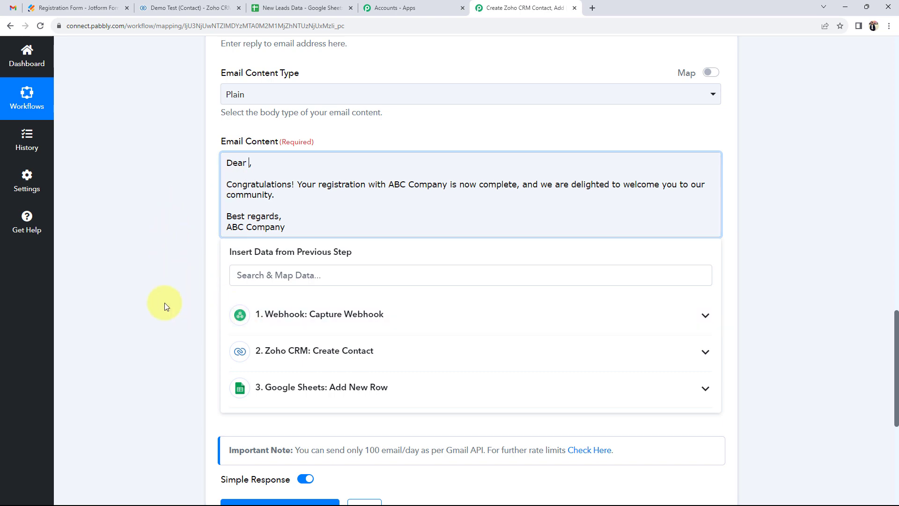
pyautogui.click(270, 312)
pyautogui.scroll(-3, 151, 327)
pyautogui.scroll(-10, 351, 321)
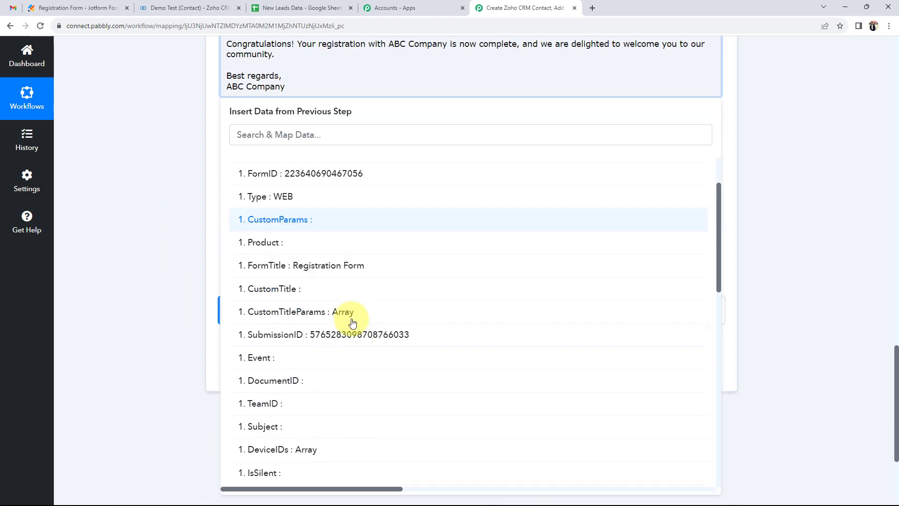
pyautogui.scroll(-1, 352, 323)
pyautogui.click(328, 294)
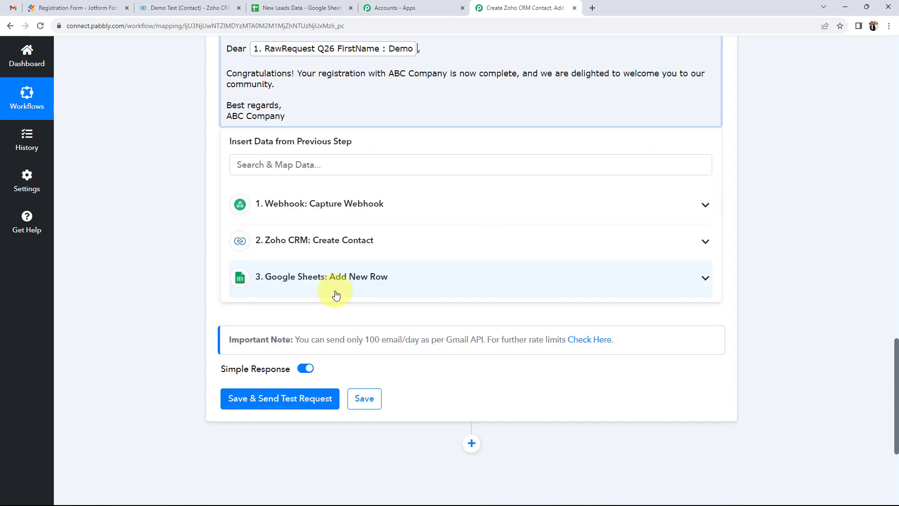
pyautogui.click(342, 204)
pyautogui.scroll(-10, 336, 323)
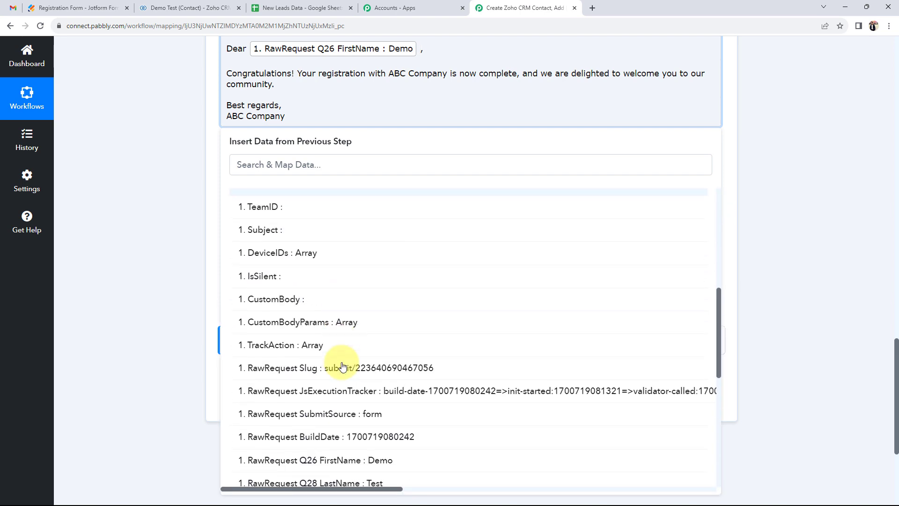
pyautogui.click(343, 349)
pyautogui.click(184, 226)
# Step: Look over the Gmail fields, save the action with a test request, and check the Response Result Status
pyautogui.scroll(3, 185, 226)
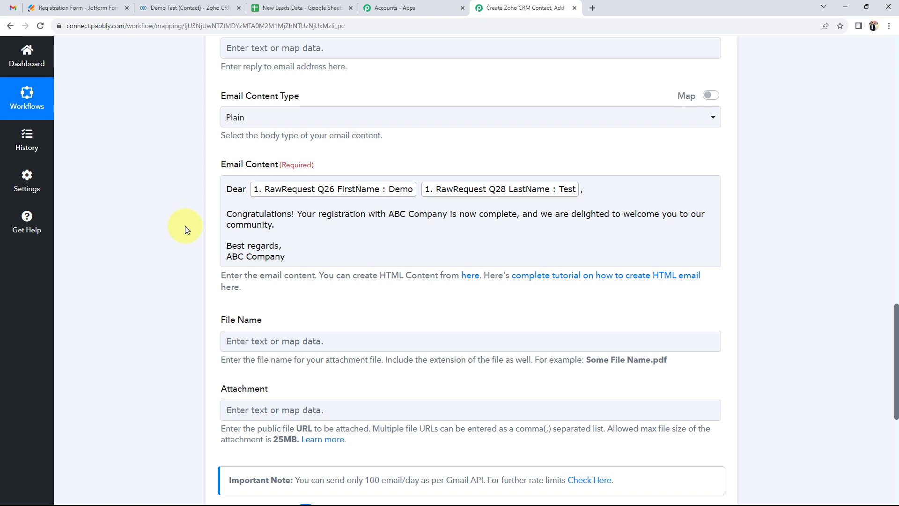
pyautogui.scroll(5, 184, 225)
pyautogui.scroll(2, 280, 117)
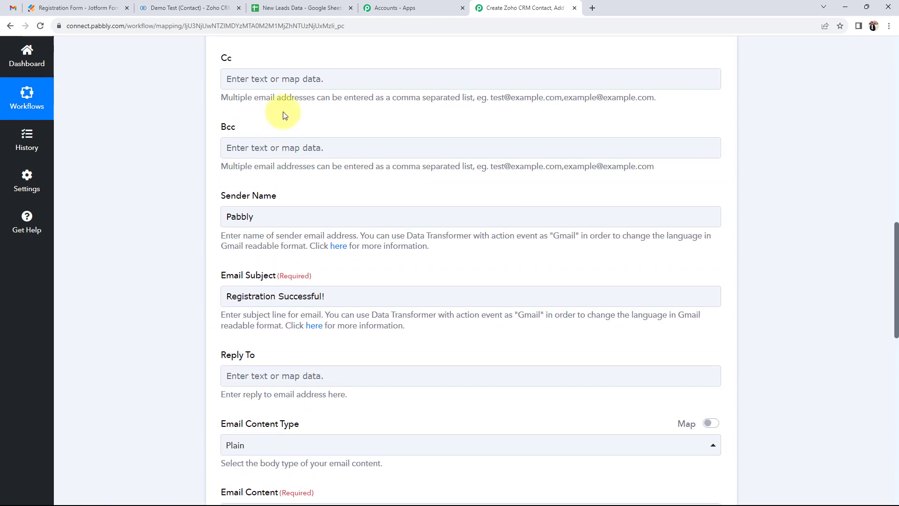
pyautogui.scroll(-5, 200, 305)
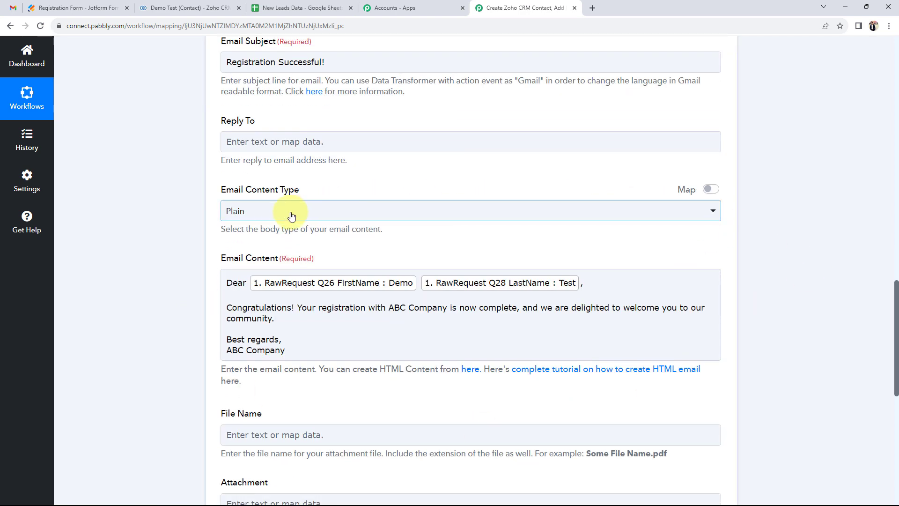
pyautogui.scroll(-5, 201, 323)
pyautogui.click(309, 403)
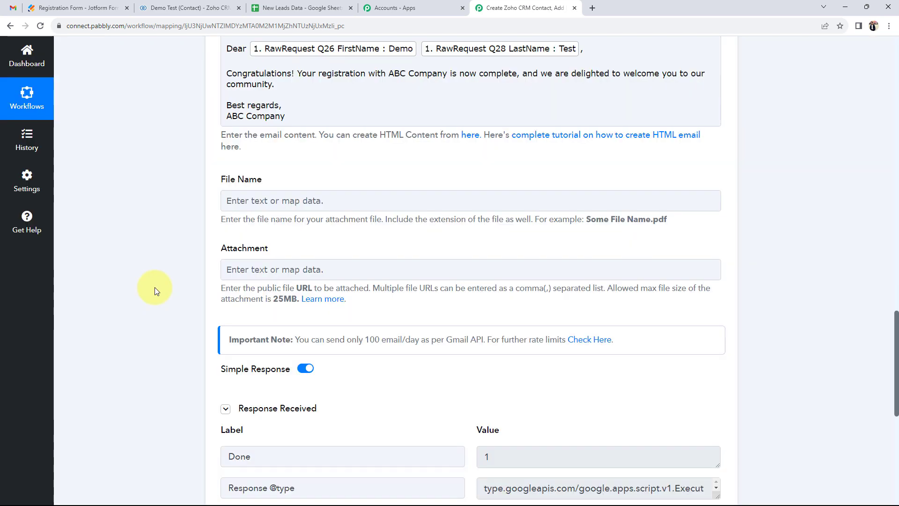
pyautogui.scroll(-5, 515, 373)
pyautogui.click(498, 315)
pyautogui.click(482, 286)
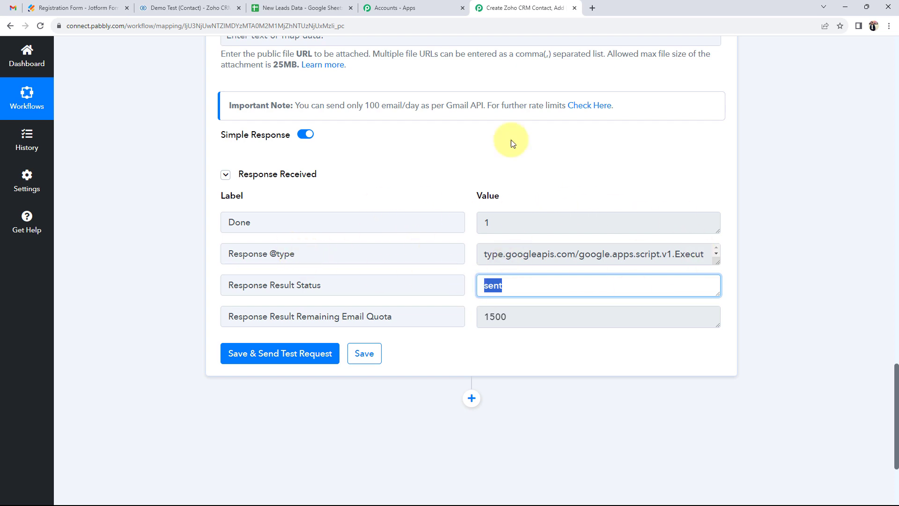
# Step: Switch to Gmail, refresh the inbox, and read the subject and body of the "Registration Successful!" email from Pabbly
pyautogui.click(14, 8)
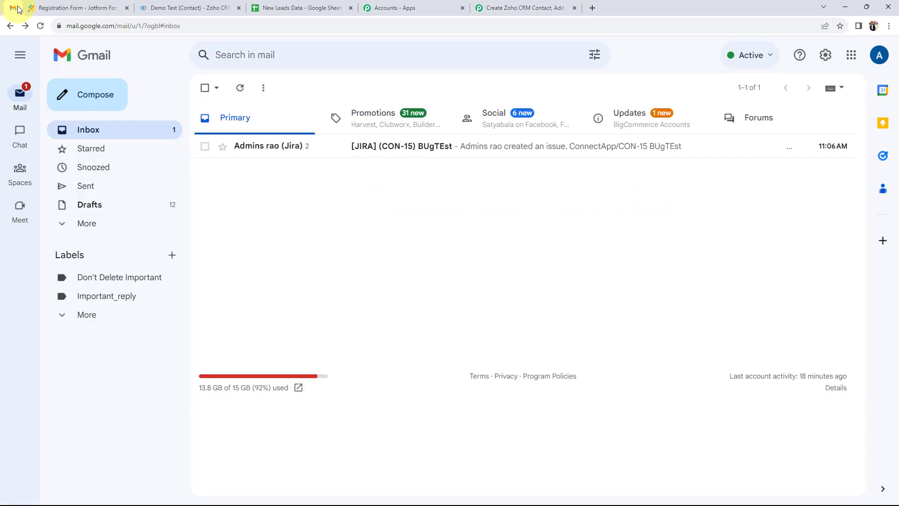
pyautogui.click(41, 25)
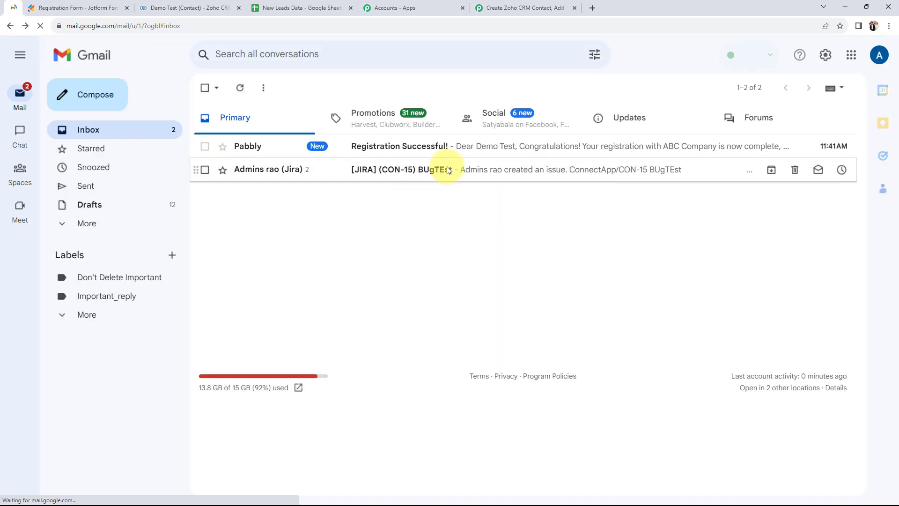
pyautogui.click(367, 174)
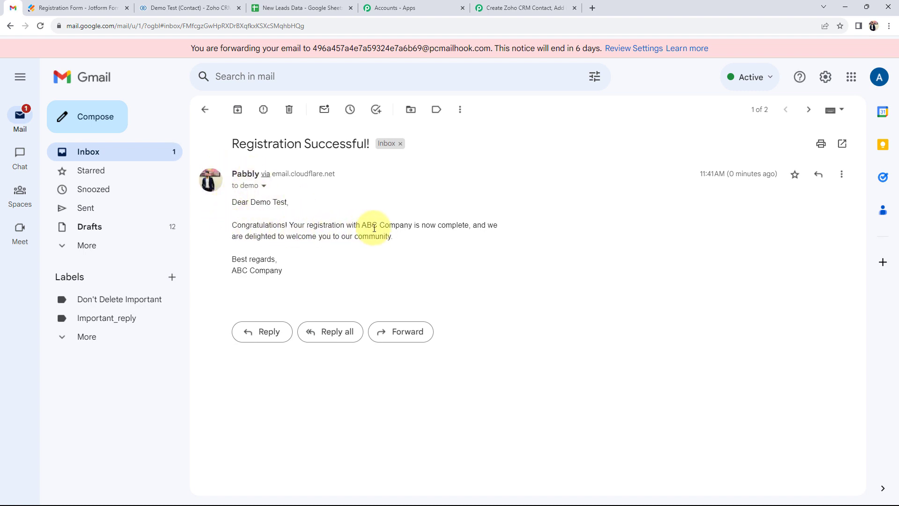
pyautogui.moveTo(232, 271); pyautogui.dragTo(329, 275)
pyautogui.click(323, 265)
pyautogui.moveTo(233, 143); pyautogui.dragTo(398, 145)
pyautogui.click(425, 283)
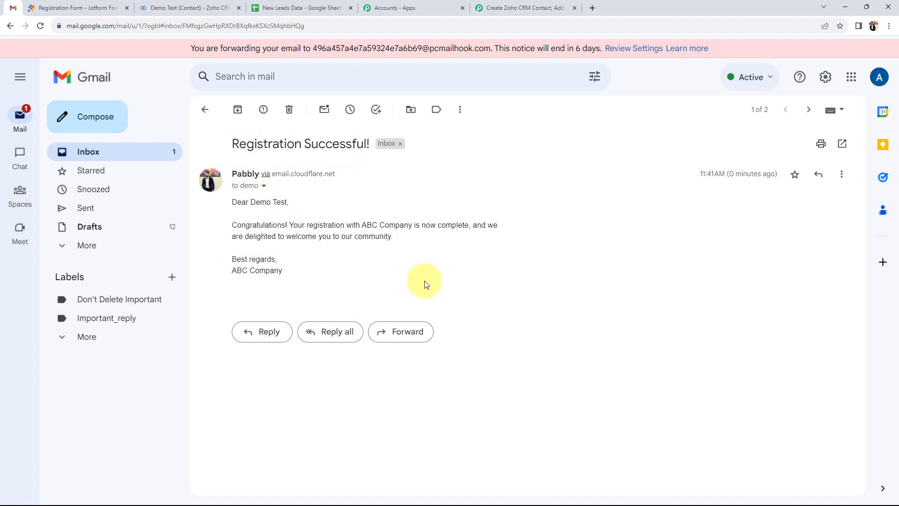
# Step: Return to the Pabbly Connect workflow, collapse the Gmail Send Email action, and review the workflow from the webhook trigger to Gmail
pyautogui.click(515, 8)
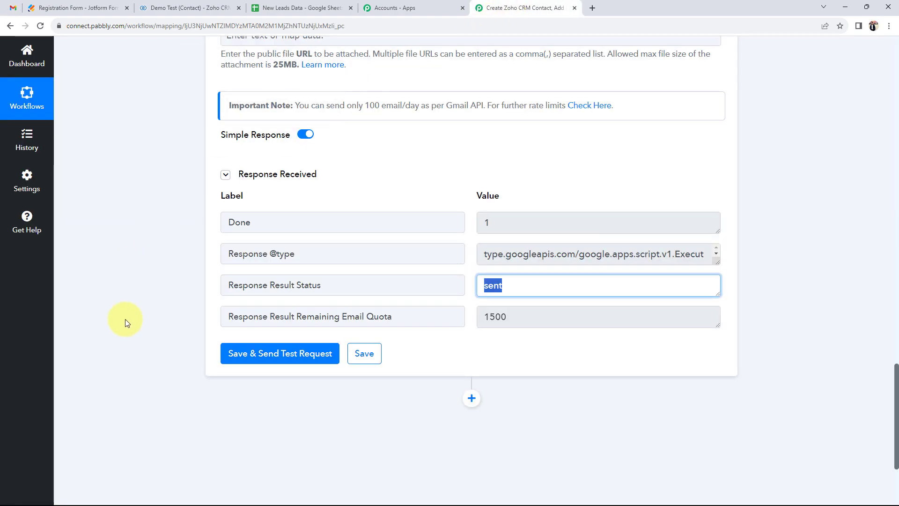
pyautogui.scroll(14, 125, 319)
pyautogui.scroll(9, 125, 319)
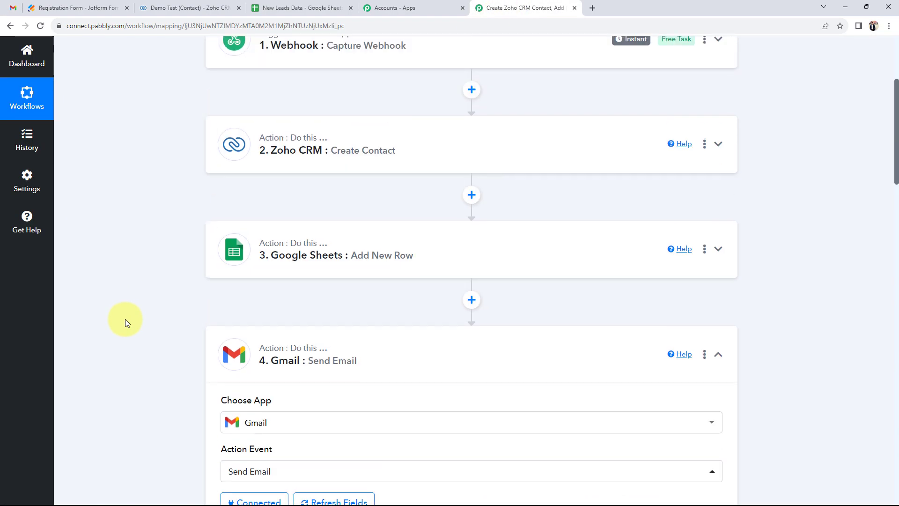
pyautogui.click(407, 355)
pyautogui.scroll(4, 95, 330)
pyautogui.scroll(-3, 121, 320)
pyautogui.scroll(2, 121, 320)
pyautogui.scroll(-1, 121, 321)
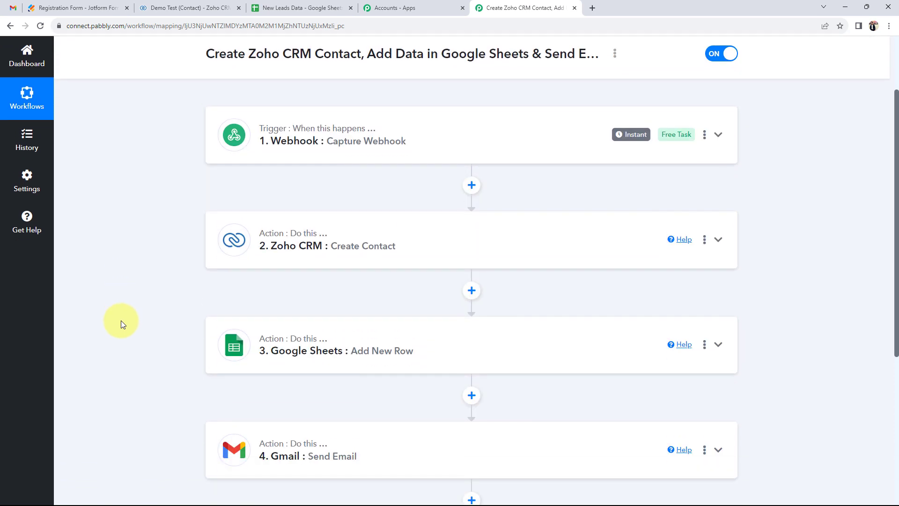
pyautogui.scroll(-1, 121, 320)
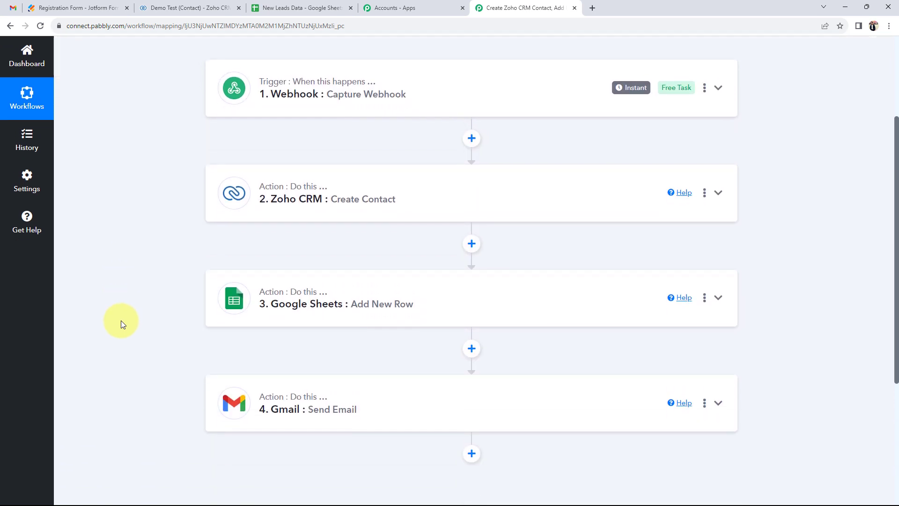